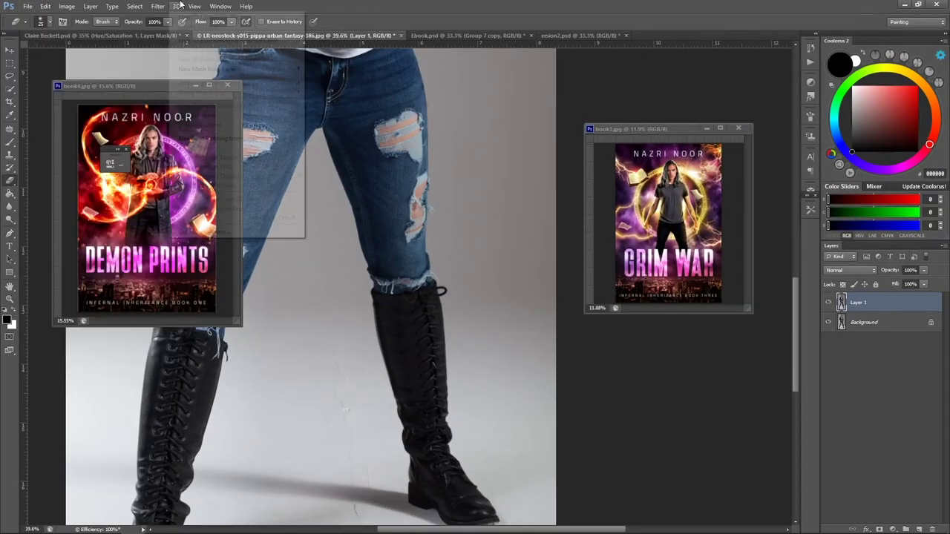
- Apply the Topaz Clean filter and resize the photo to 7 inches tall at 300 ppi
click(293, 219)
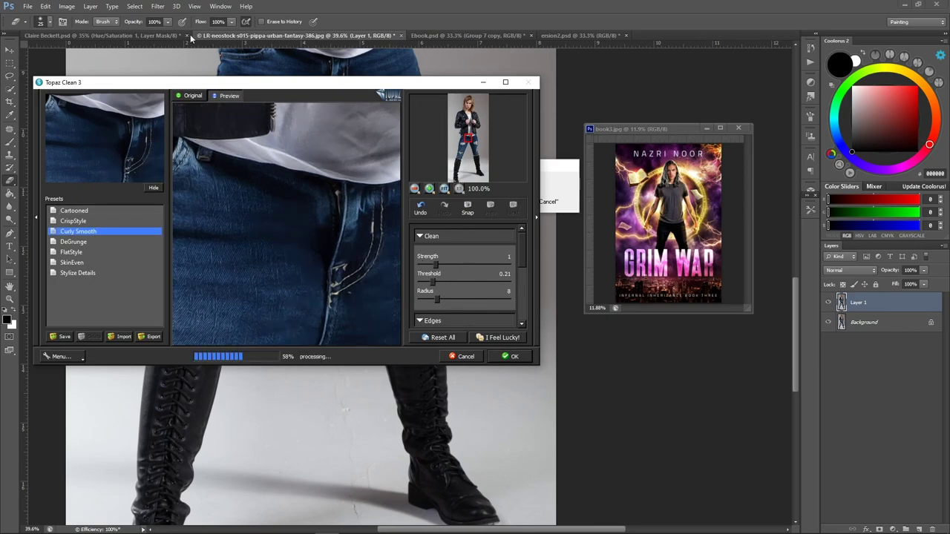
click(82, 74)
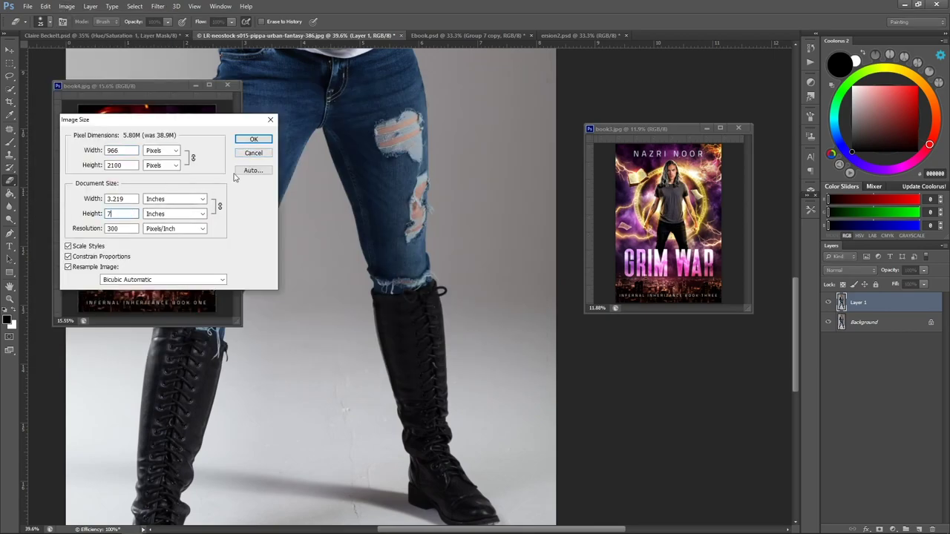
click(253, 140)
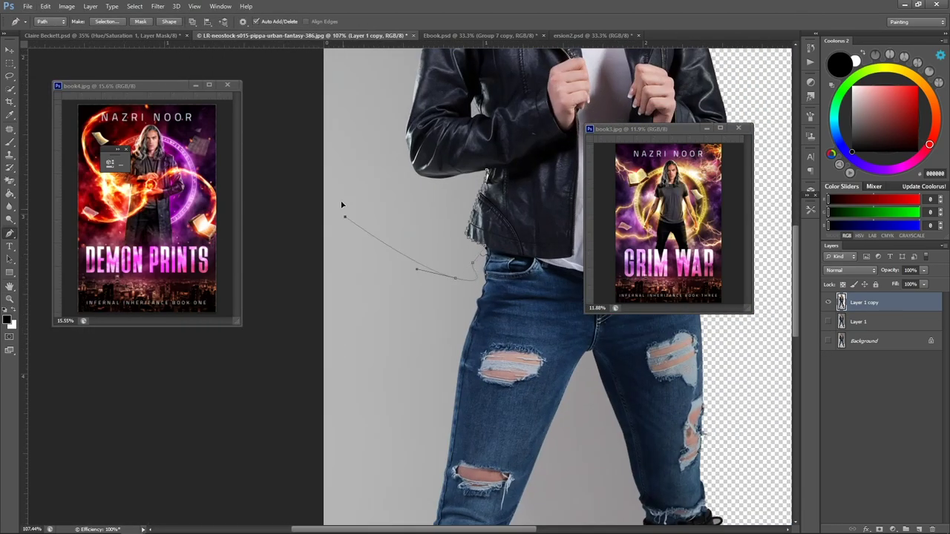
- Refine the figure's cutout by moving between the Magic Wand and the Pen path
scroll(452, 267, up, 4)
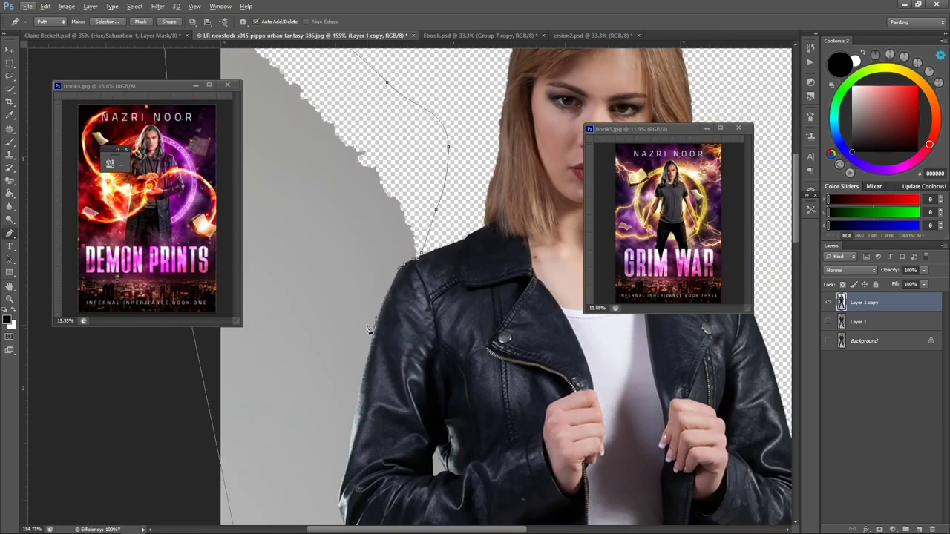
scroll(441, 445, down, 3)
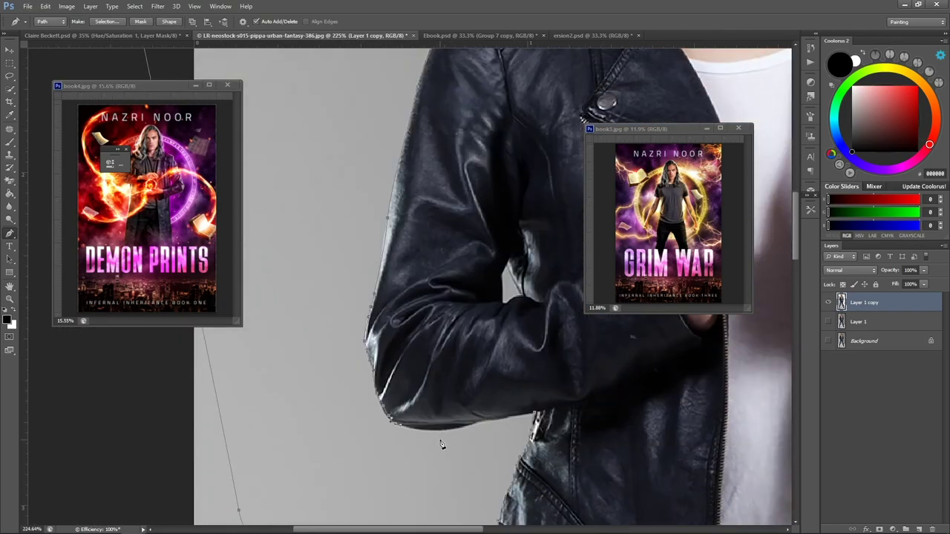
scroll(530, 417, down, 5)
scroll(445, 312, up, 3)
scroll(423, 276, up, 5)
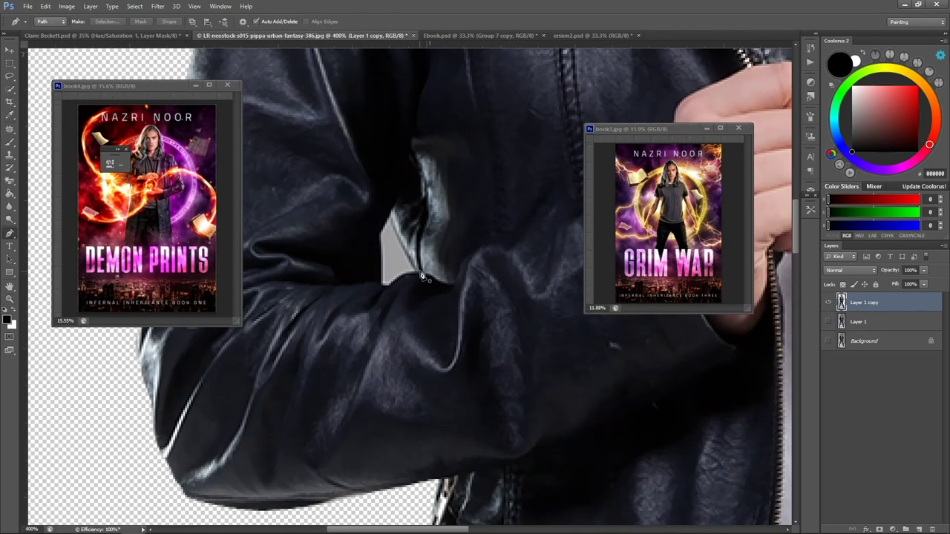
scroll(421, 279, down, 8)
scroll(445, 297, up, 3)
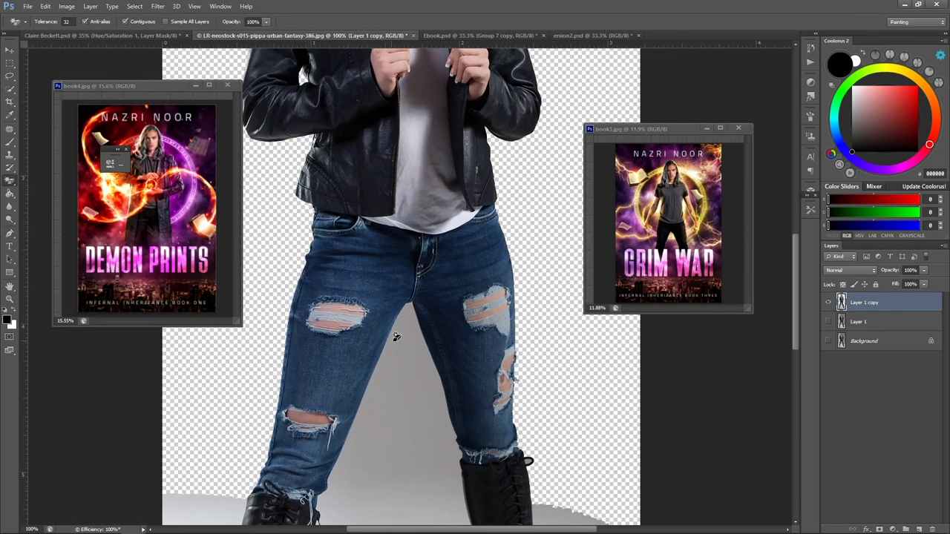
scroll(526, 425, down, 2)
key(w)
key(p)
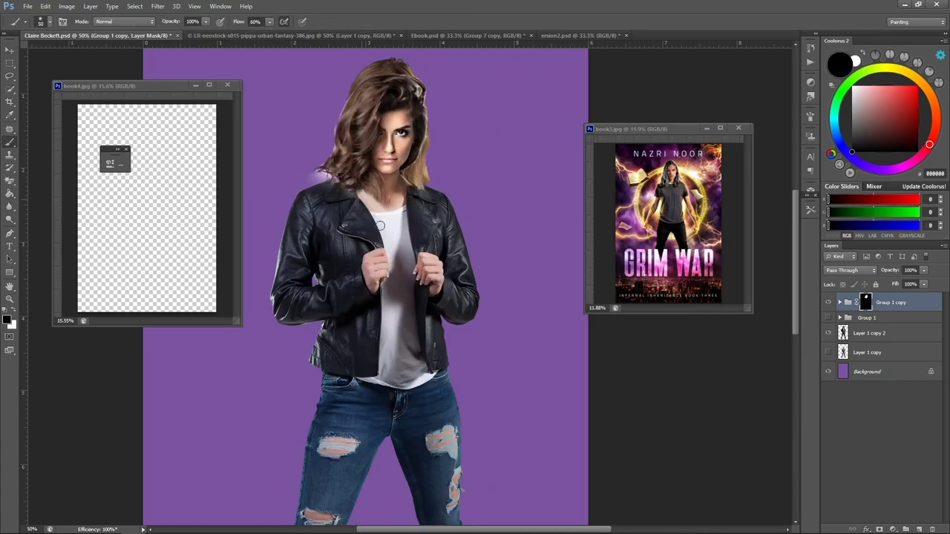
- Paint the layer mask in black and white, then zoom out and check the head group
key(x)
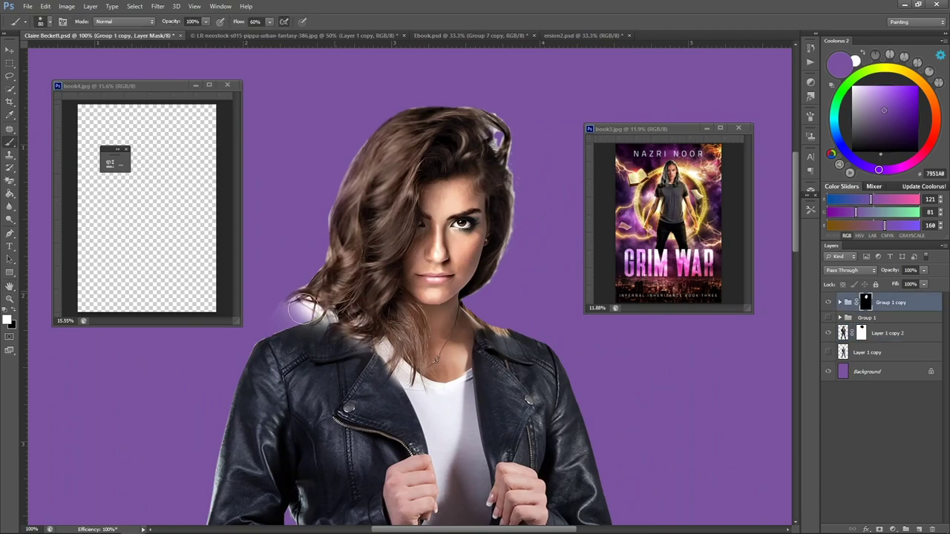
key(d)
key(x)
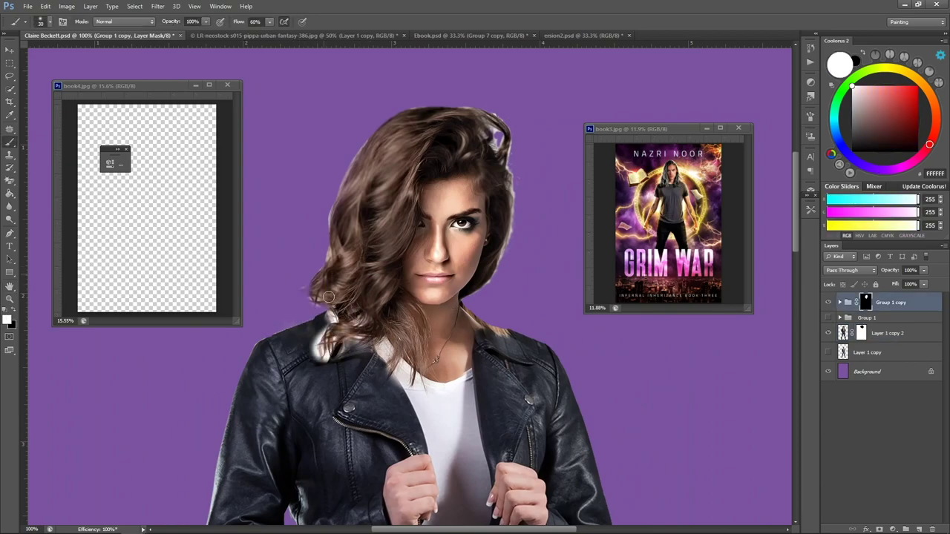
key(x)
key(x)
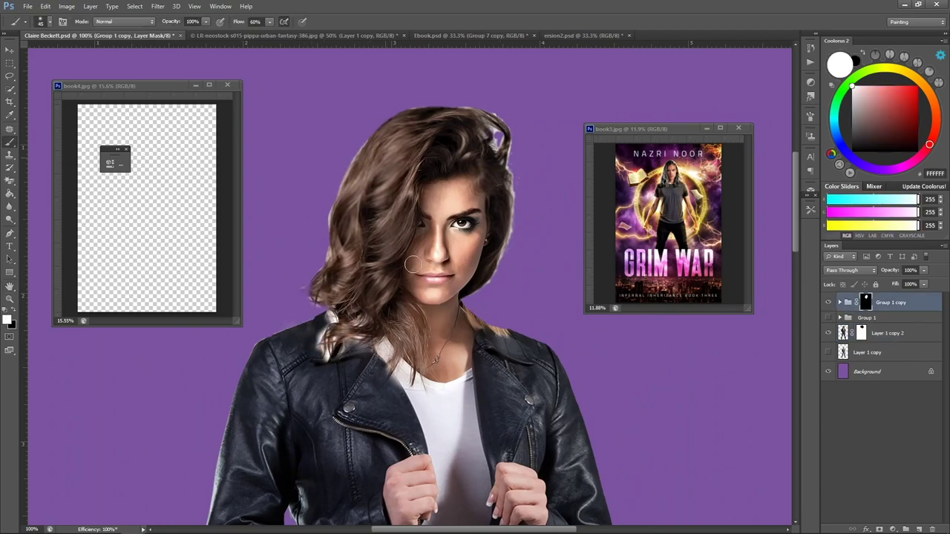
key(z)
alt+click(413, 230)
click(416, 185)
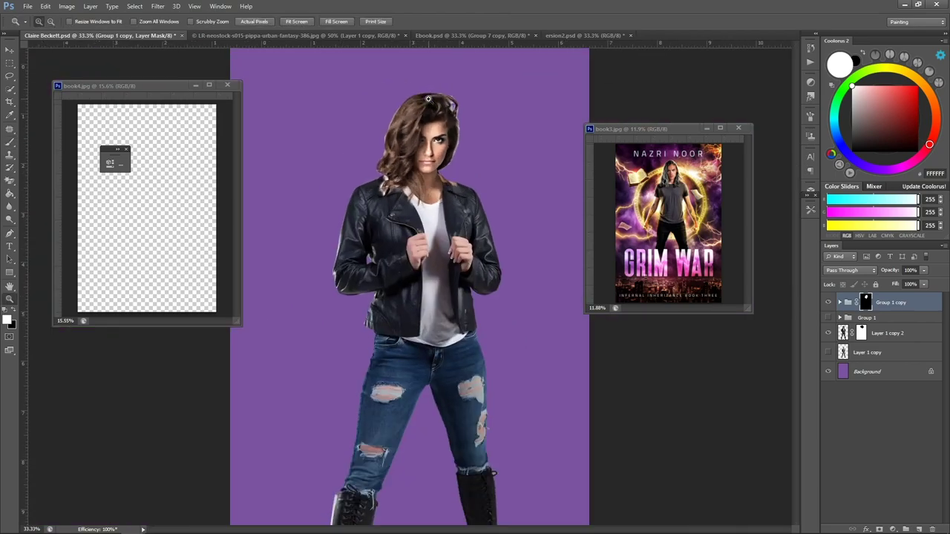
click(827, 303)
click(827, 302)
- Enlarge the whole figure with Free Transform
key(ctrl+t)
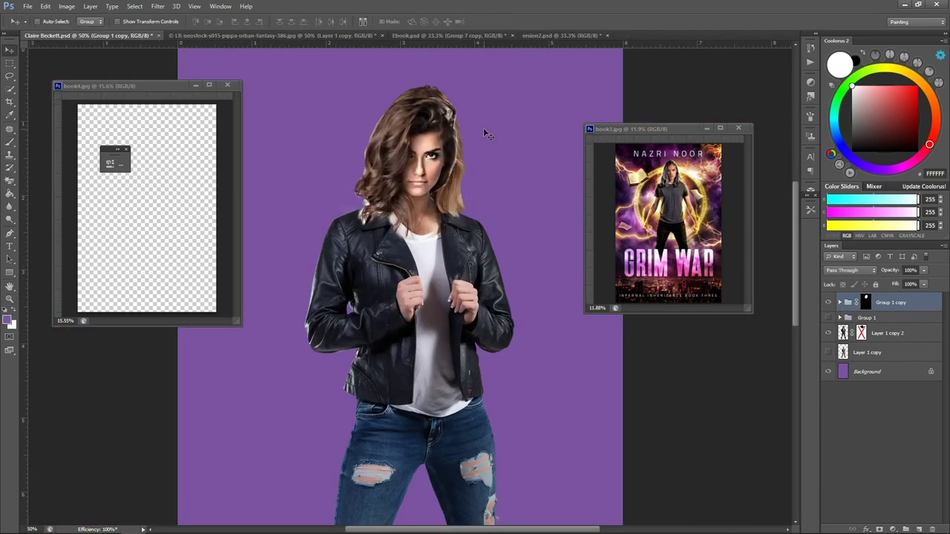
scroll(496, 139, down, 3)
key(Return)
scroll(427, 216, up, 3)
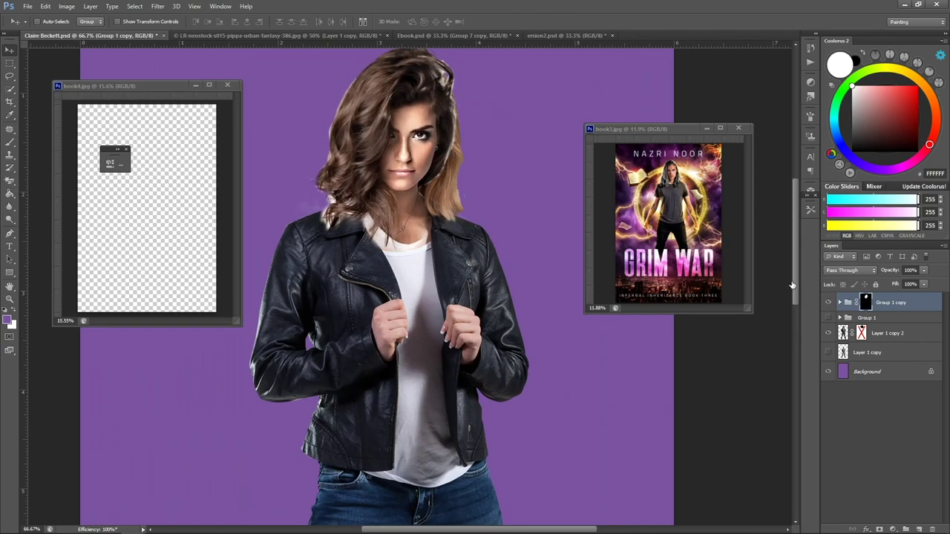
- Touch up the layer mask with a 50 px black and white brush
key(b)
key(x)
key(bracketleft)
key(bracketleft)
key(bracketleft)
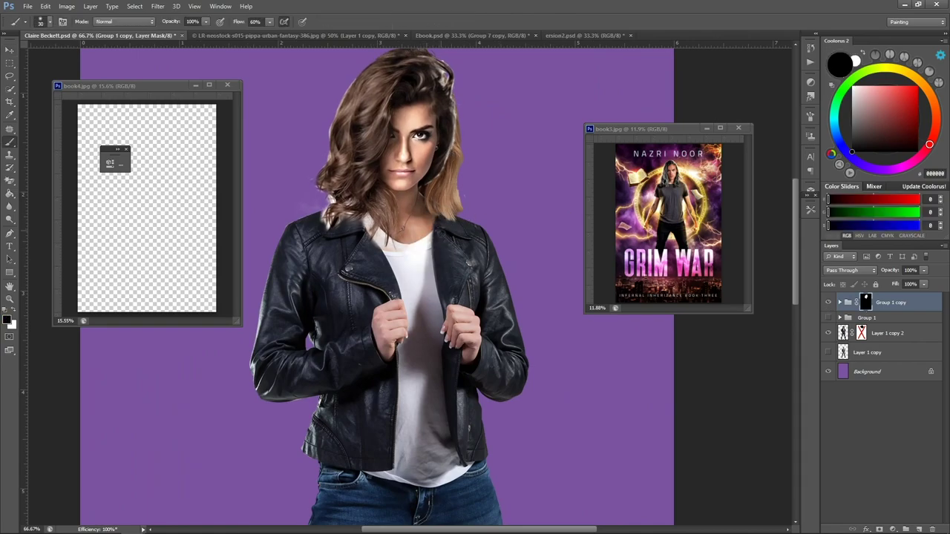
scroll(483, 270, down, 2)
scroll(460, 222, up, 3)
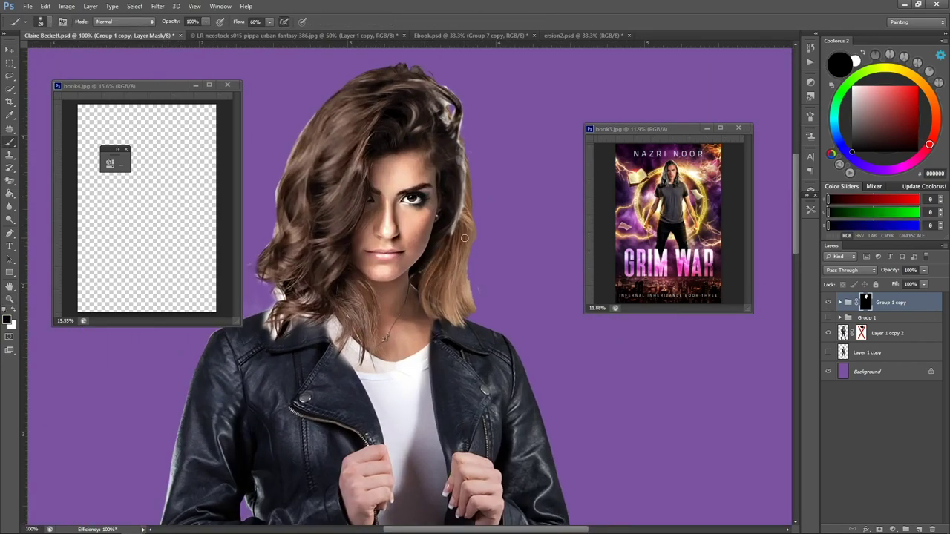
key(x)
key(z)
scroll(446, 244, down, 2)
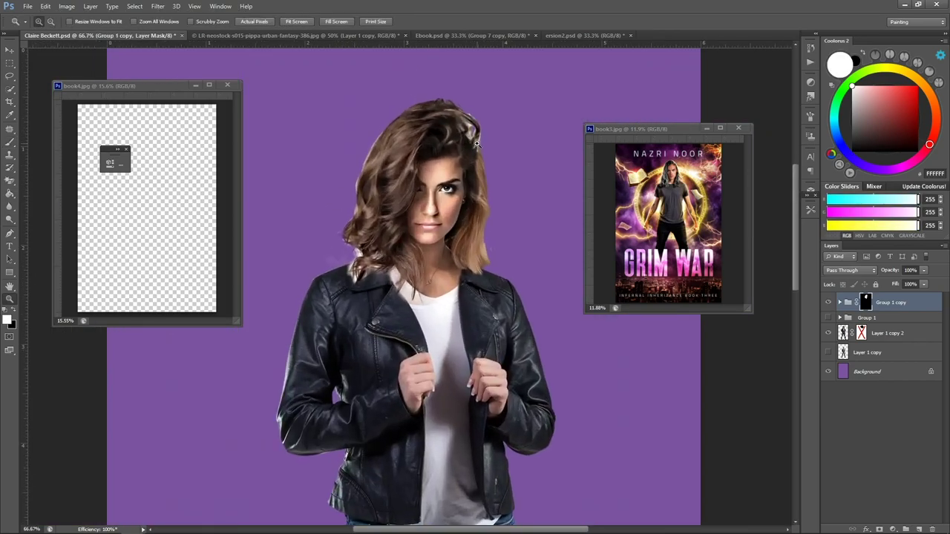
scroll(445, 243, up, 3)
- Duplicate and merge the head group, then use the Background Eraser on the hair edges
key(ctrl+j)
right_click(846, 300)
click(877, 206)
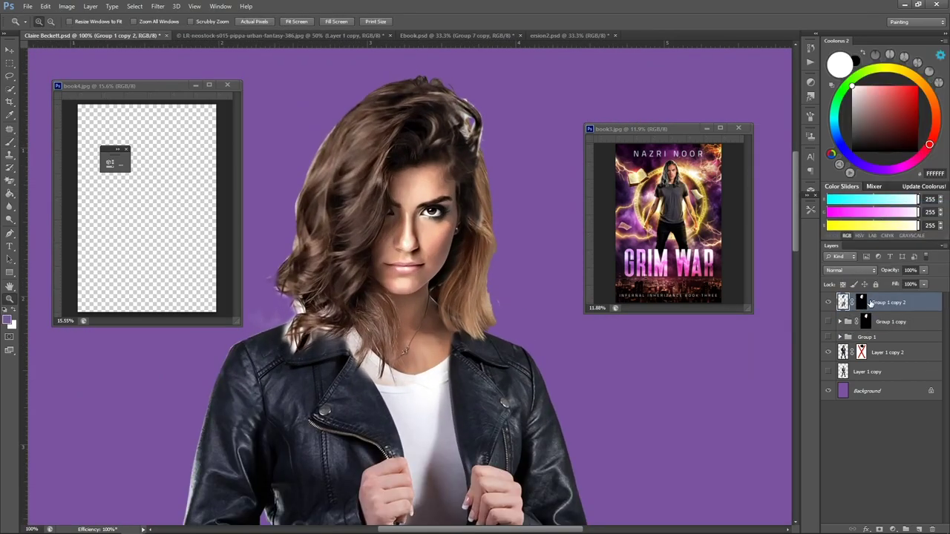
key(e)
key(shift+e)
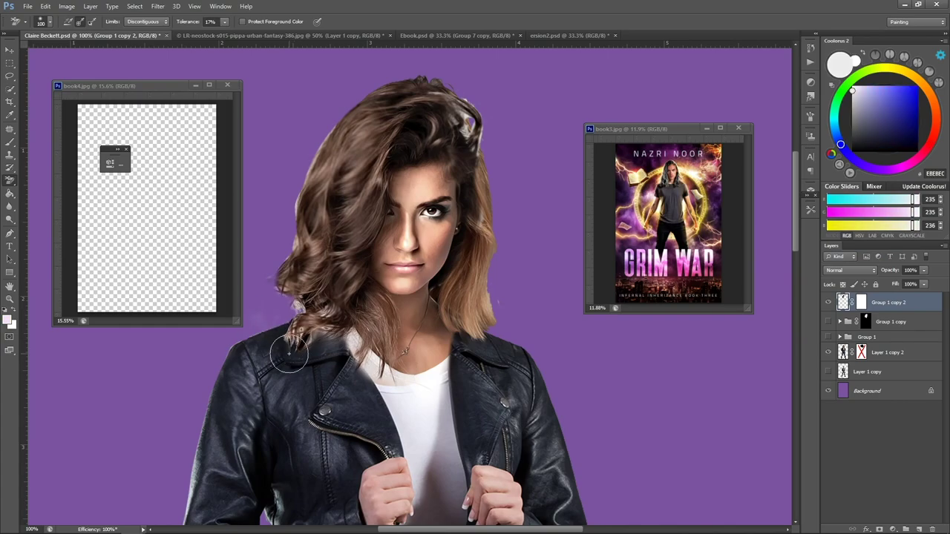
- Re-enable the body mask and add a new Layer 7 clipped to the body layer
shift+click(861, 353)
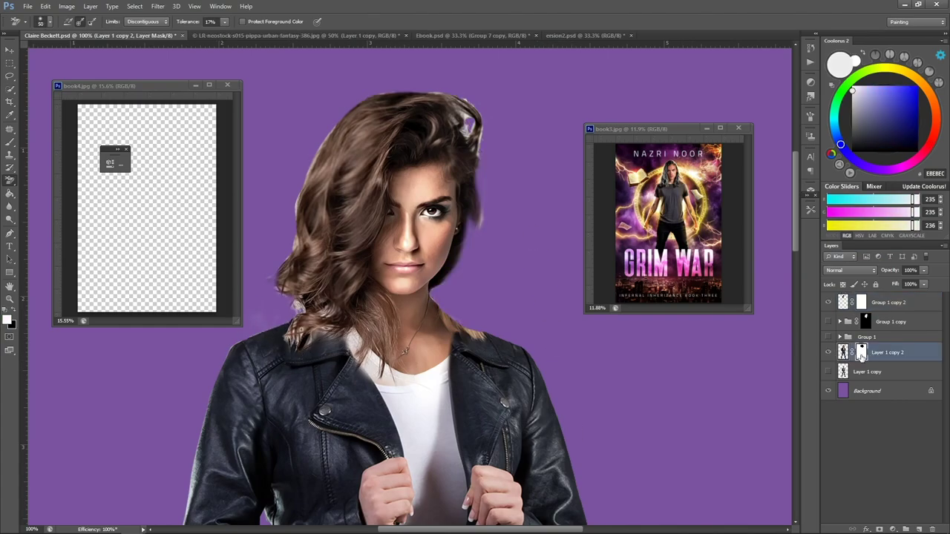
key(h)
click(894, 352)
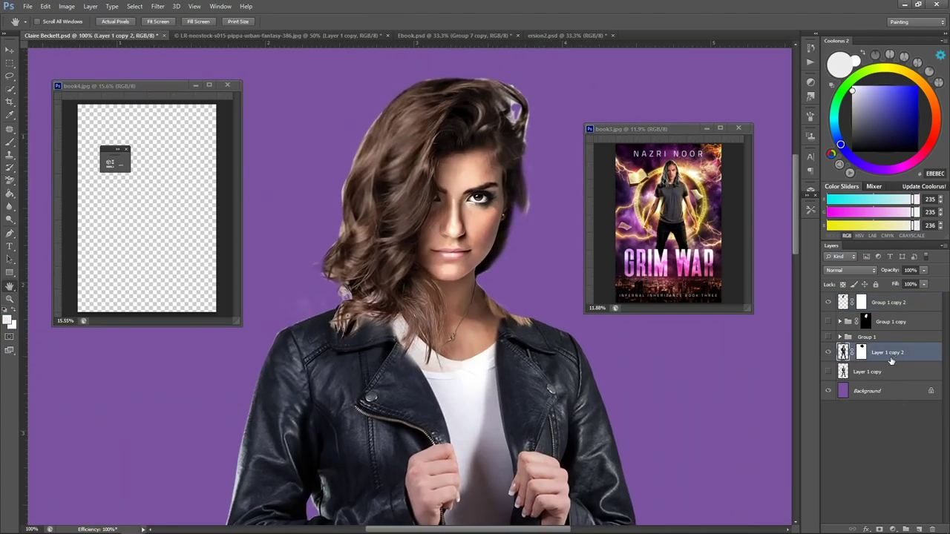
click(919, 529)
key(ctrl+alt+g)
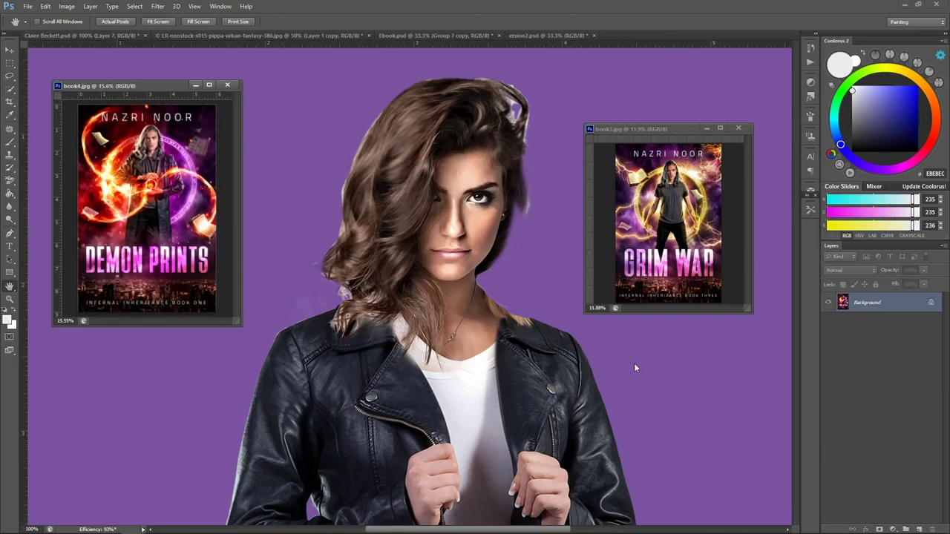
- Sample dark neck and jacket colours with the brush and add a new Layer 8
key(b)
alt+click(511, 316)
alt+click(509, 323)
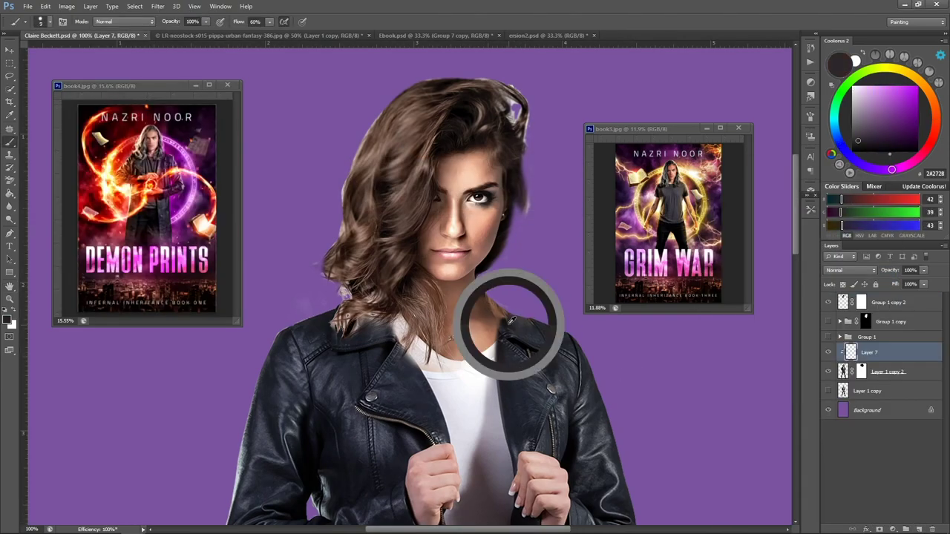
alt+click(488, 313)
alt+click(491, 306)
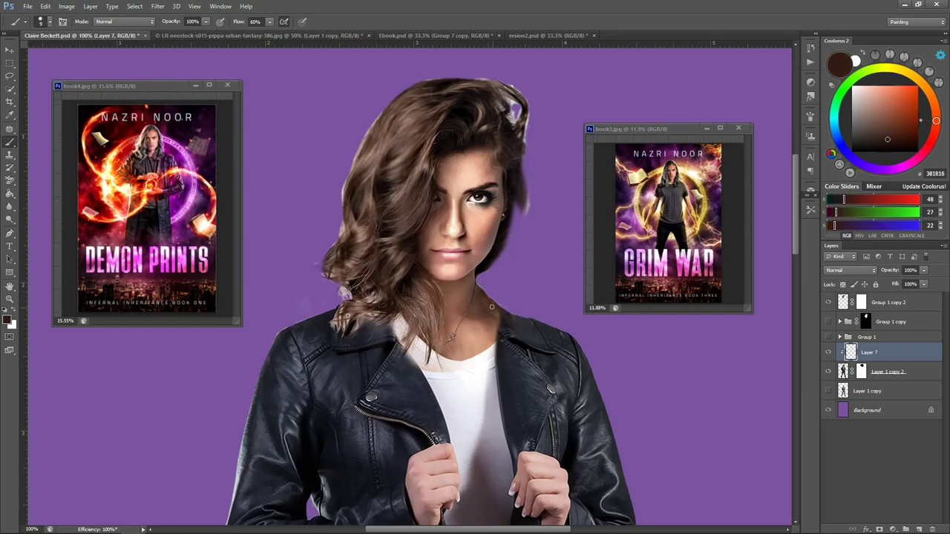
click(867, 391)
click(919, 529)
alt+click(489, 290)
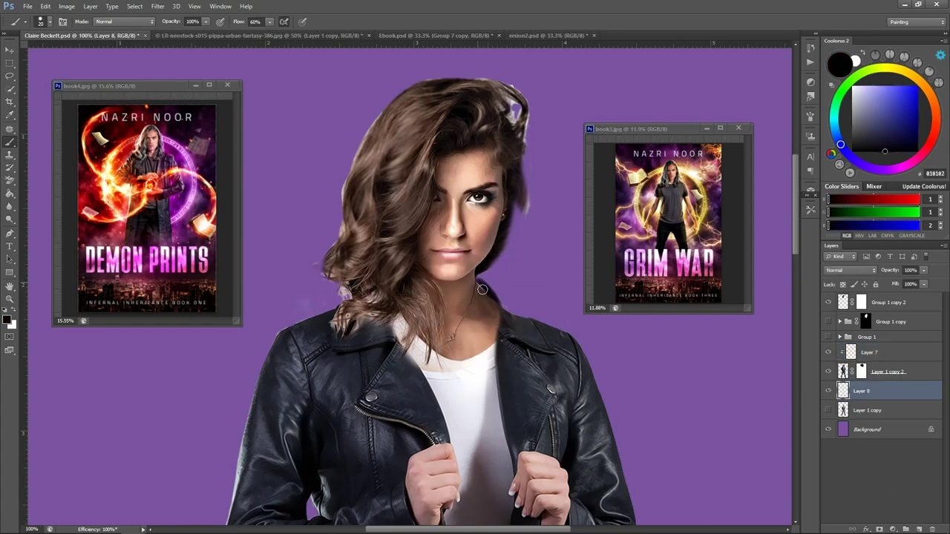
- Add Layer 9, move it to the top of the stack, and sample jacket darks
key(ctrl+shift+alt+n)
alt+click(520, 312)
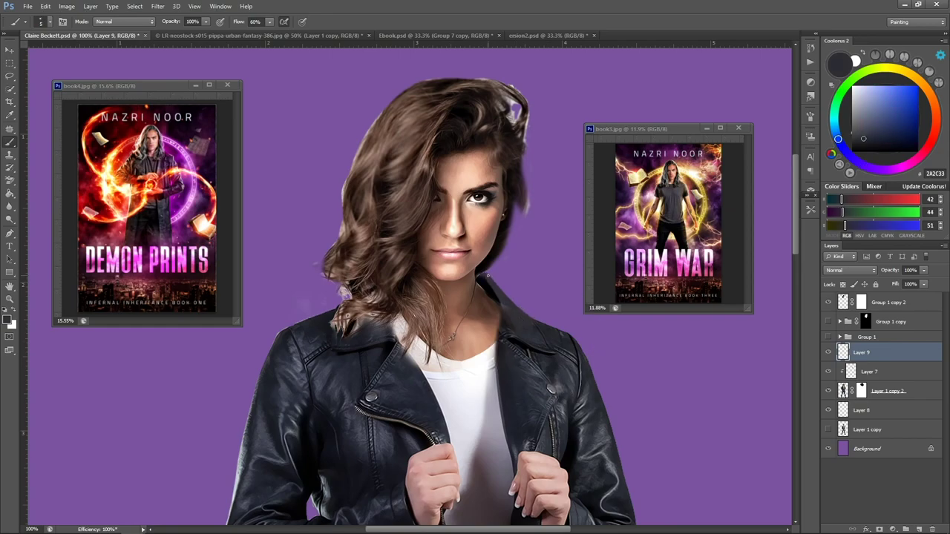
alt+click(586, 365)
key(ctrl+plus)
key(ctrl+plus)
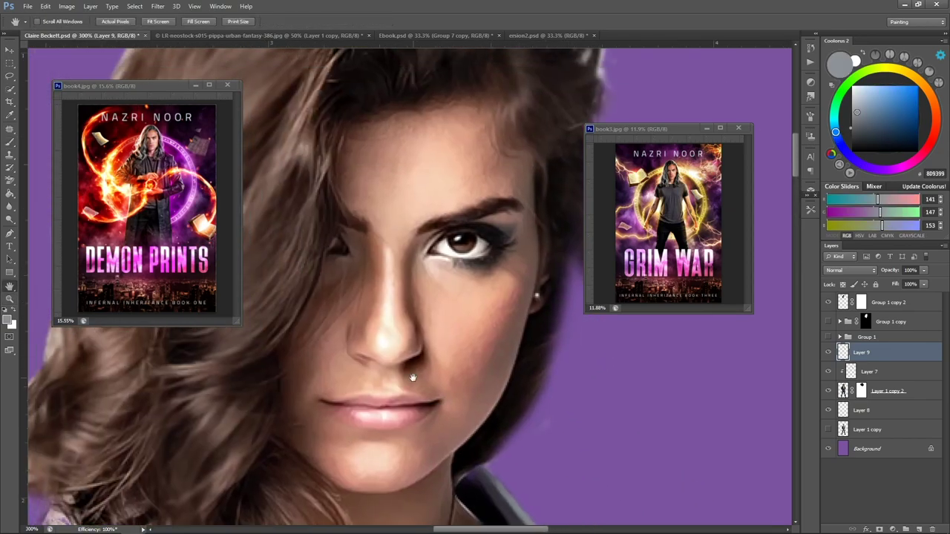
drag(413, 378, 285, 235)
alt+click(285, 235)
drag(888, 341, 883, 298)
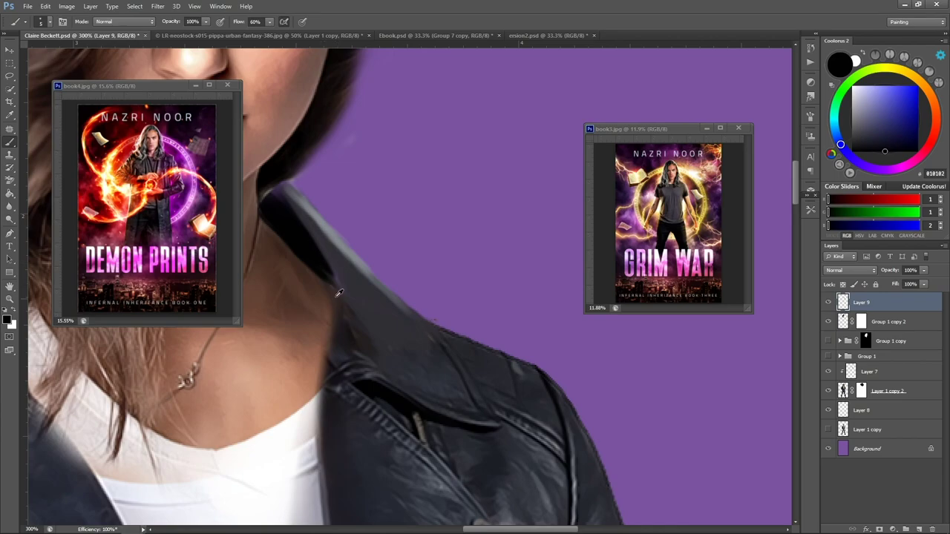
alt+click(368, 355)
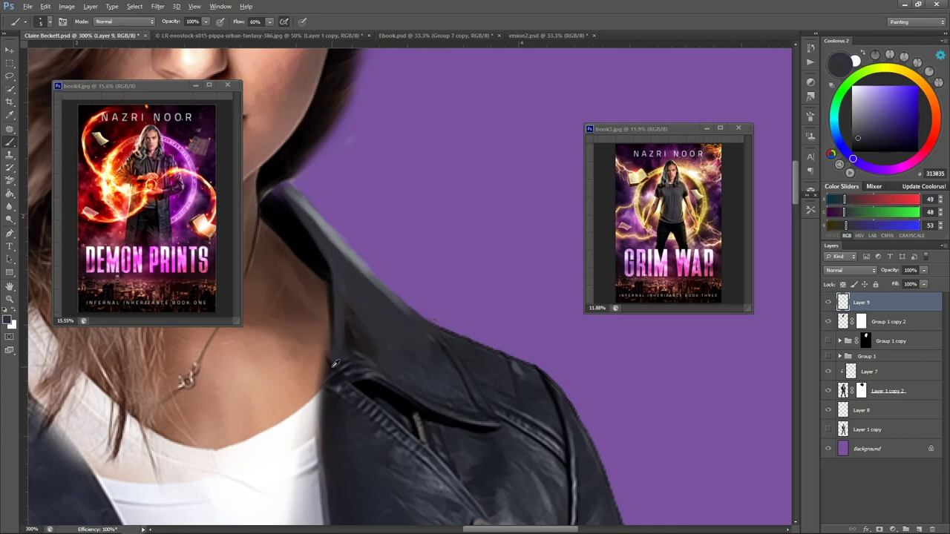
- Paint dark touch-ups along the jacket's shoulder edge using sampled jacket shades
alt+click(330, 334)
key(z)
key(ctrl+minus)
key(ctrl+minus)
key(ctrl+minus)
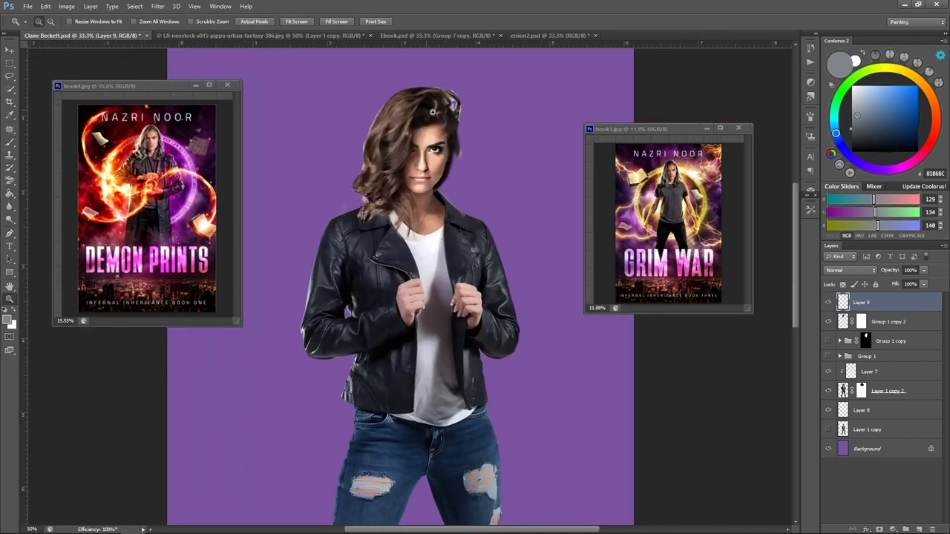
click(441, 177)
click(441, 178)
click(441, 177)
key(p)
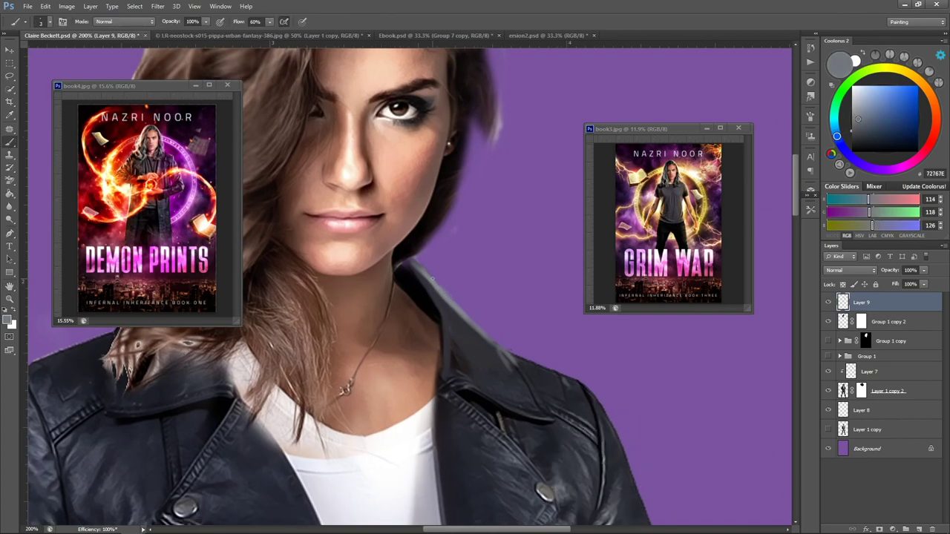
alt+click(604, 460)
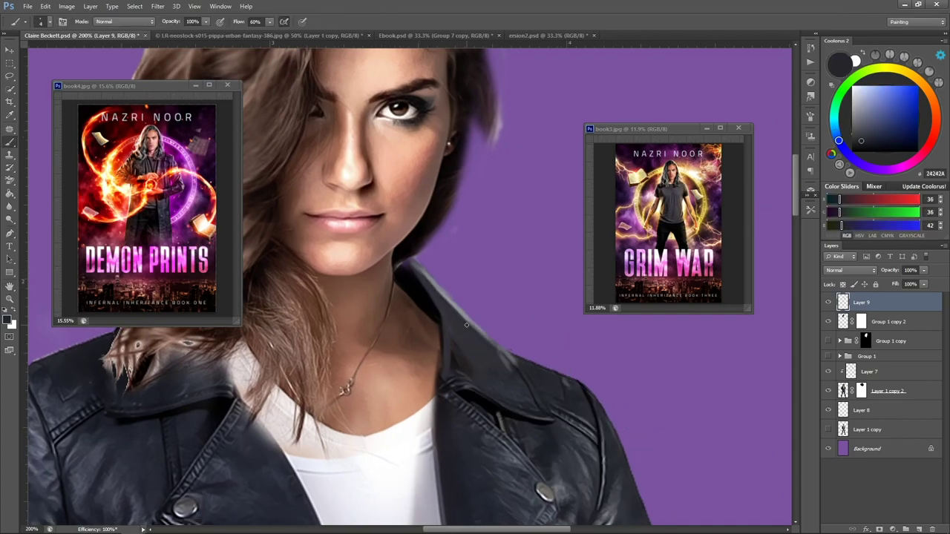
alt+click(457, 300)
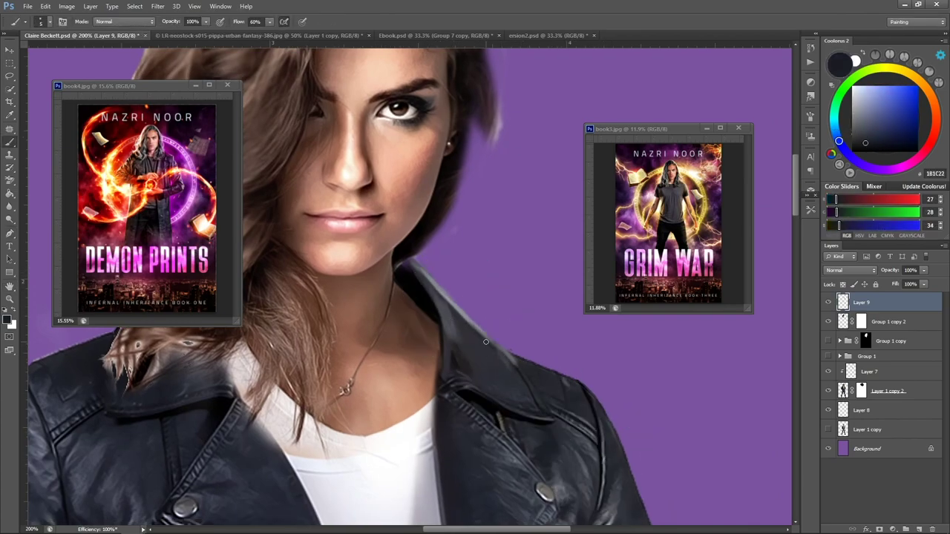
- Save the work and add a new empty Layer 10 above Layer 9
key(z)
key(ctrl+minus)
key(ctrl+minus)
key(ctrl+minus)
key(ctrl+s)
click(412, 92)
click(412, 93)
- Add a new layer and name it 'hair'
key(ctrl+shift+alt+n)
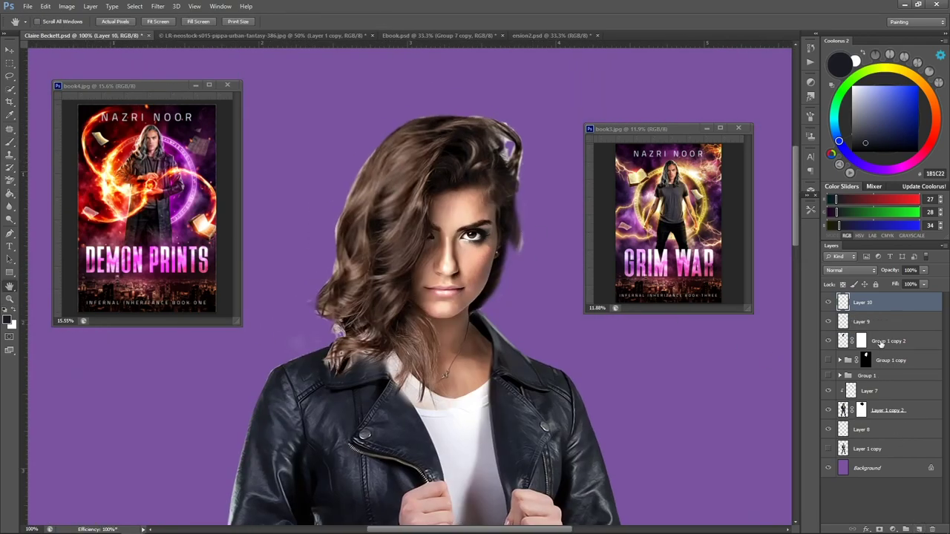
double_click(858, 302)
text(hairb)
key(Return)
- Paint on the hair layer with sampled dark, shadow and light brown hair tones
alt+click(507, 219)
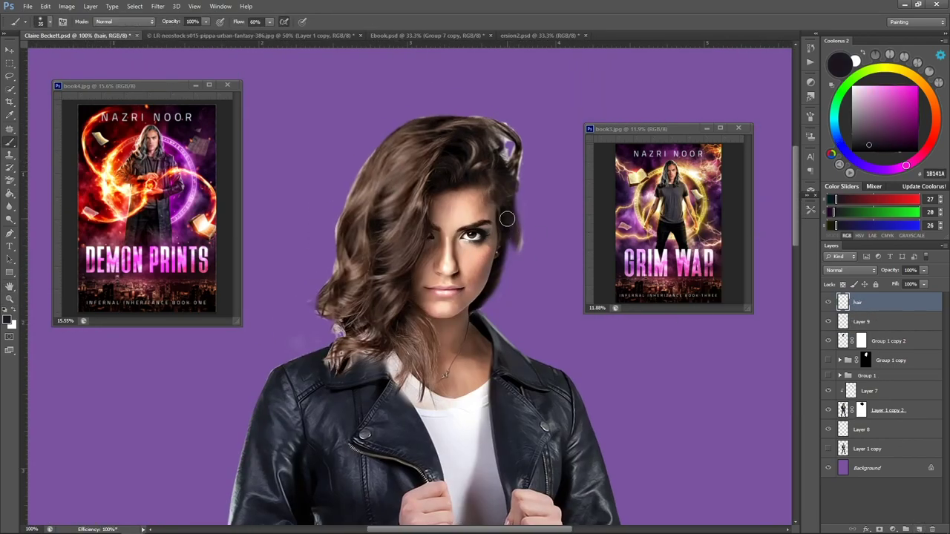
alt+click(500, 303)
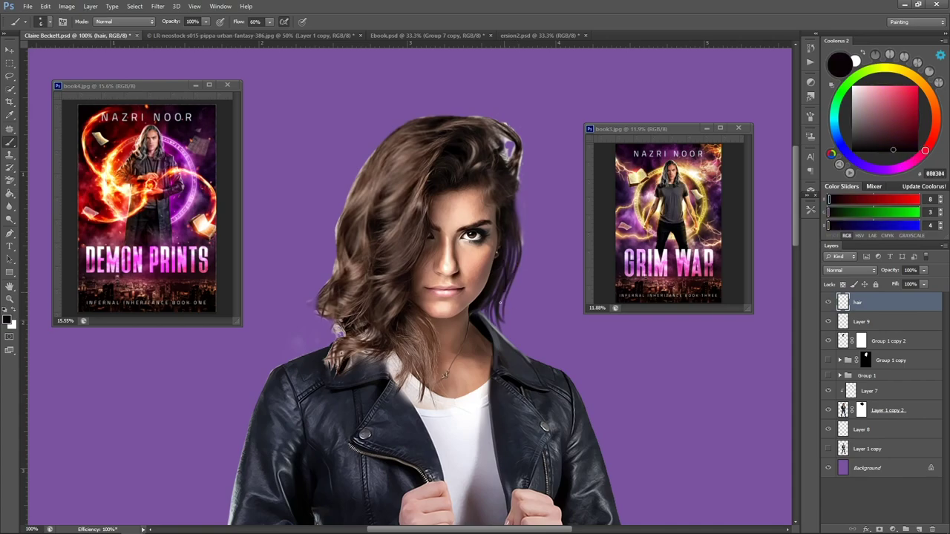
alt+click(418, 192)
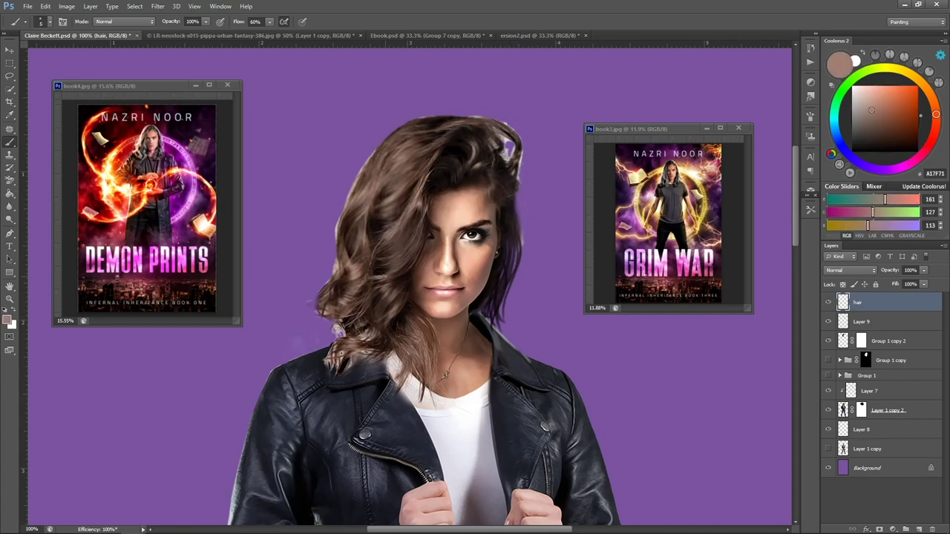
key(d)
ctrl+click(331, 310)
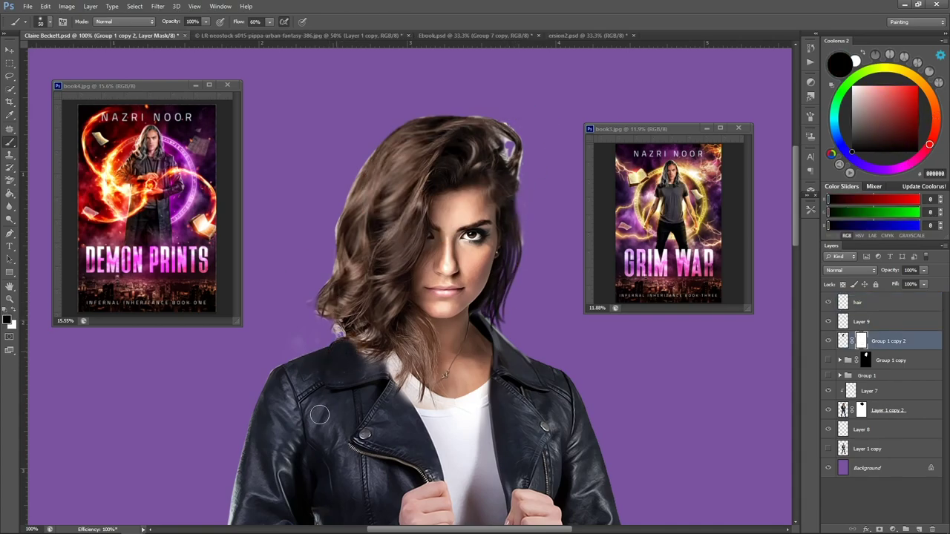
click(853, 296)
alt+click(338, 324)
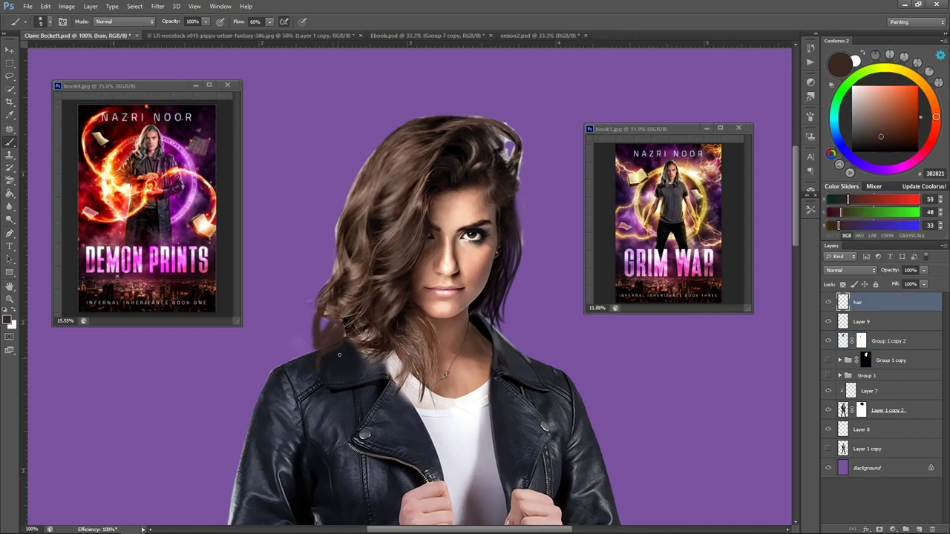
alt+click(328, 356)
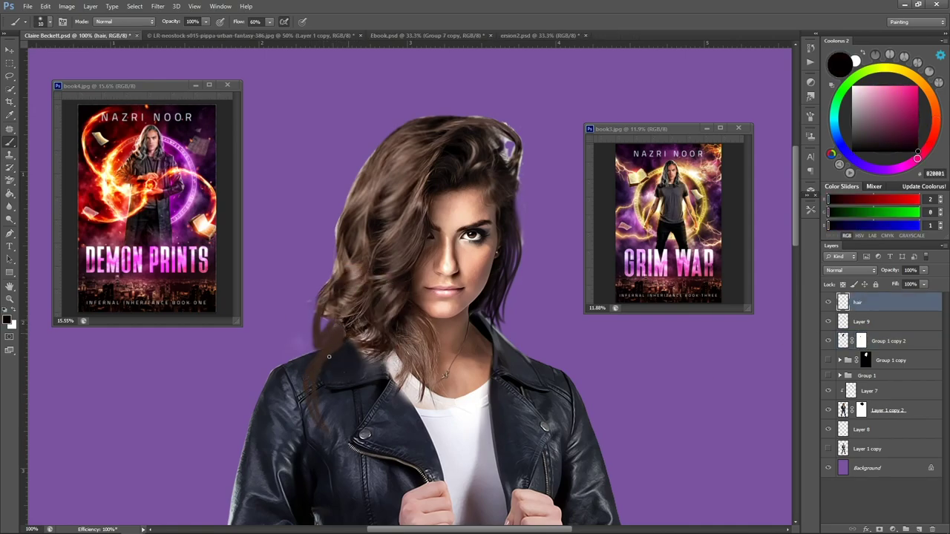
alt+click(326, 319)
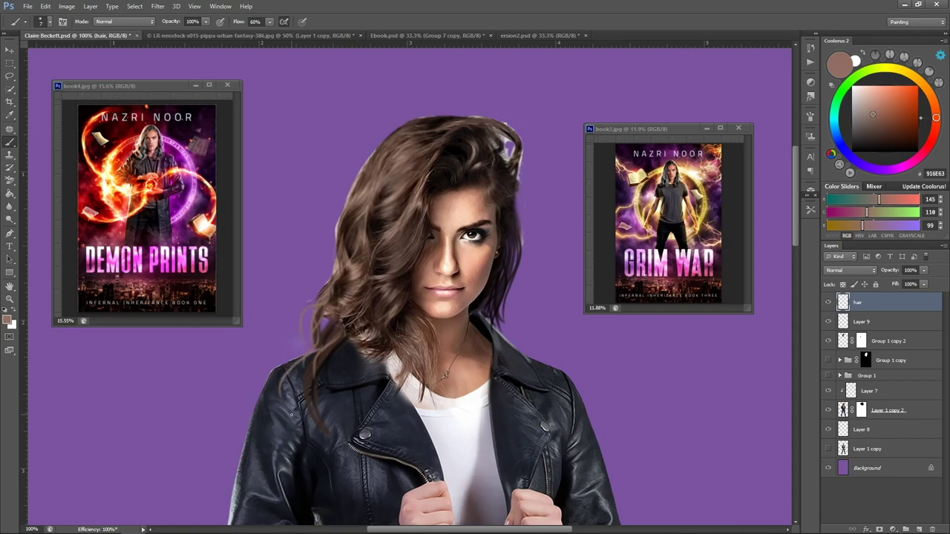
alt+click(363, 332)
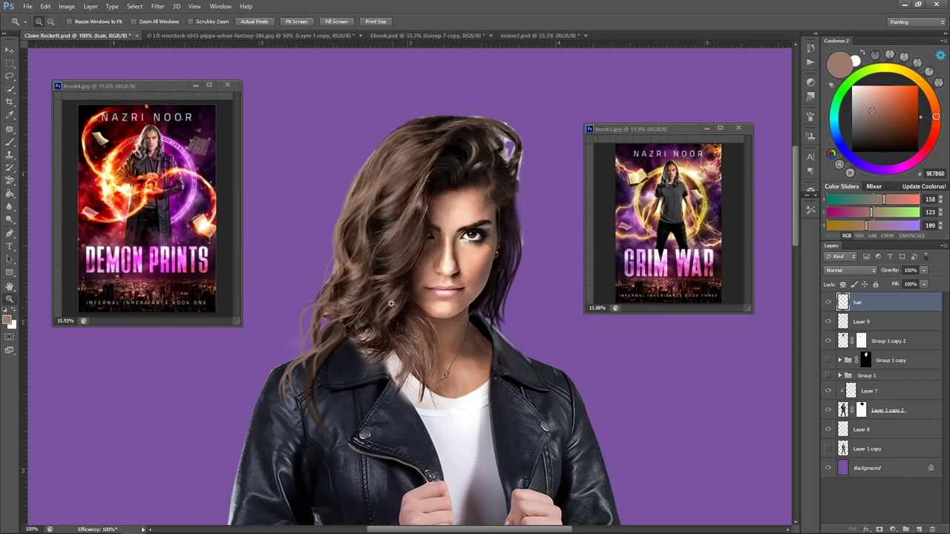
- Paint hair strands over the jacket and mix a warm tan paint colour
scroll(353, 397, up, 1)
alt+click(330, 396)
alt+click(395, 435)
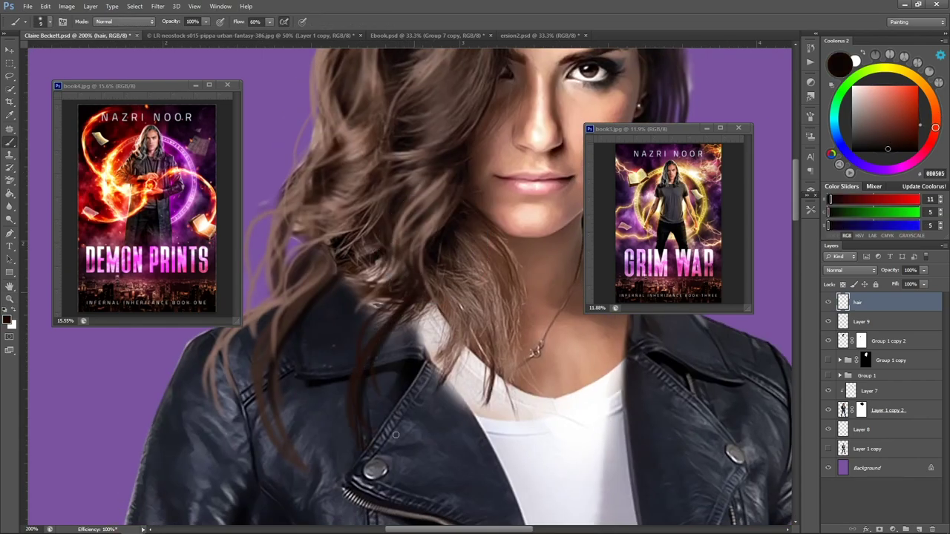
drag(382, 296, 349, 445)
alt+click(340, 398)
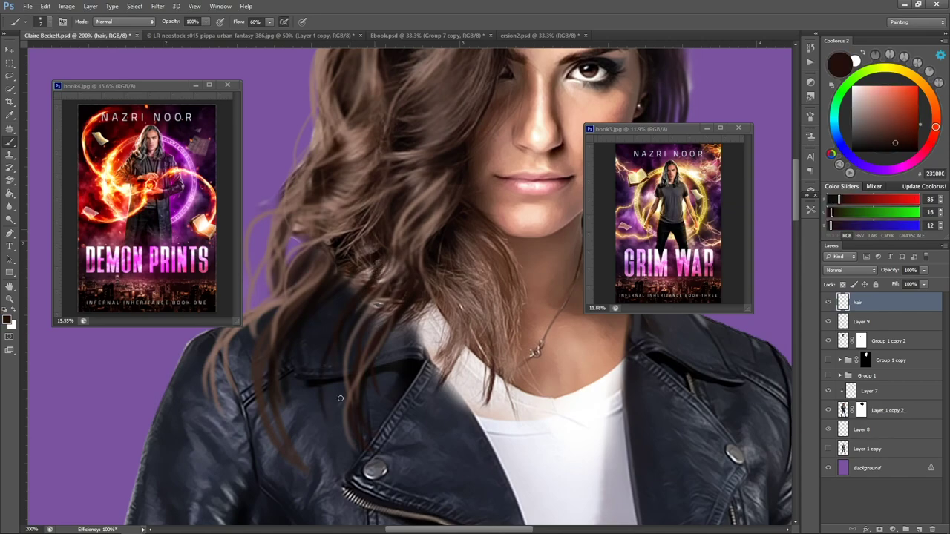
alt+click(310, 353)
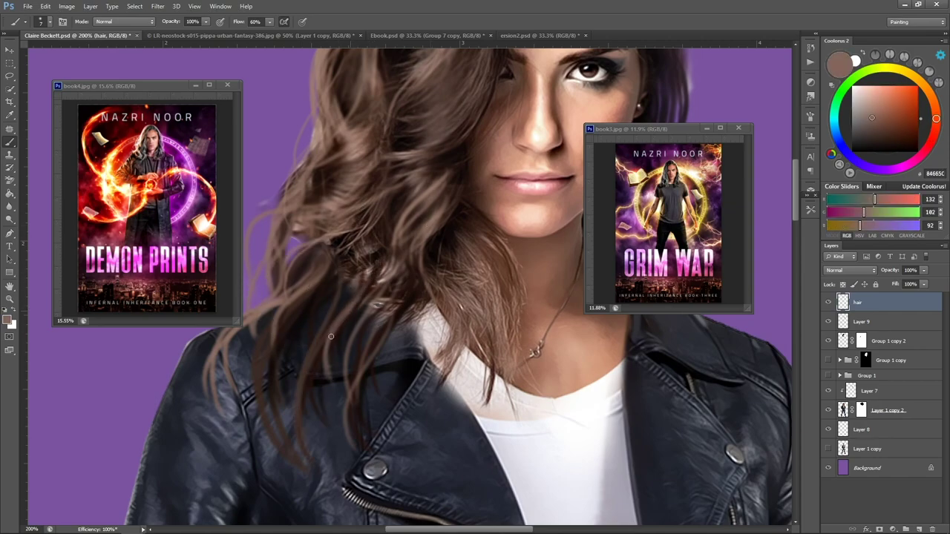
alt+click(284, 338)
drag(266, 312, 411, 356)
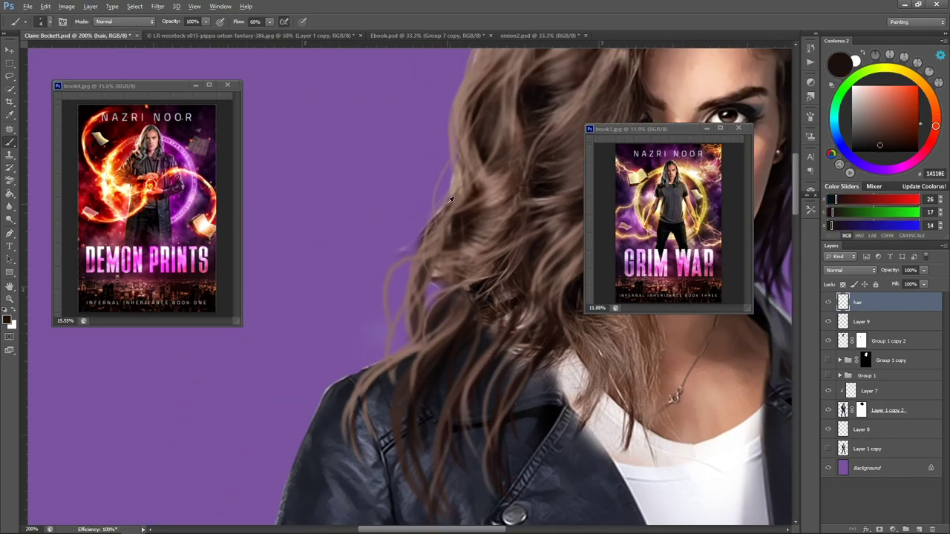
alt+click(449, 200)
click(867, 99)
drag(907, 92, 879, 101)
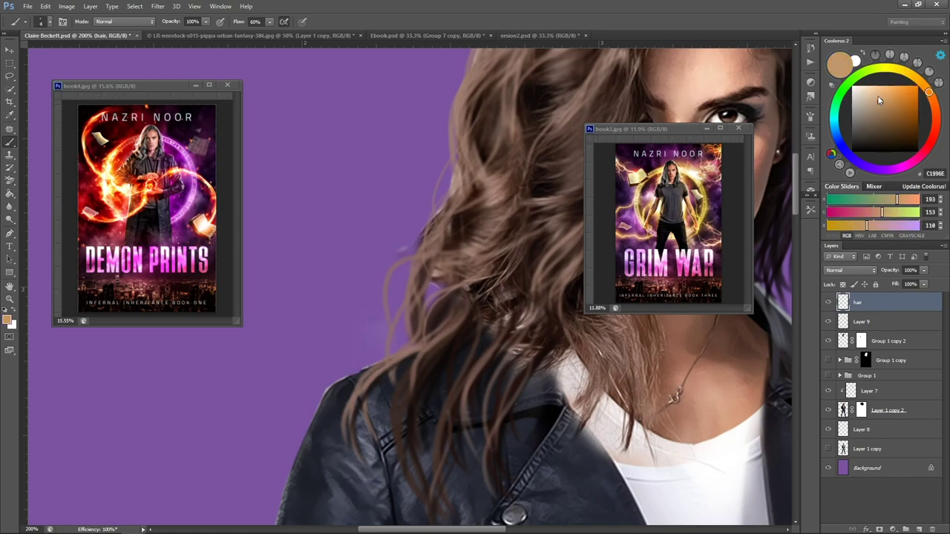
- Sample a tan hair highlight and add a new layer above Group 1 copy 2
key(ctrl+0)
scroll(504, 164, up, 1)
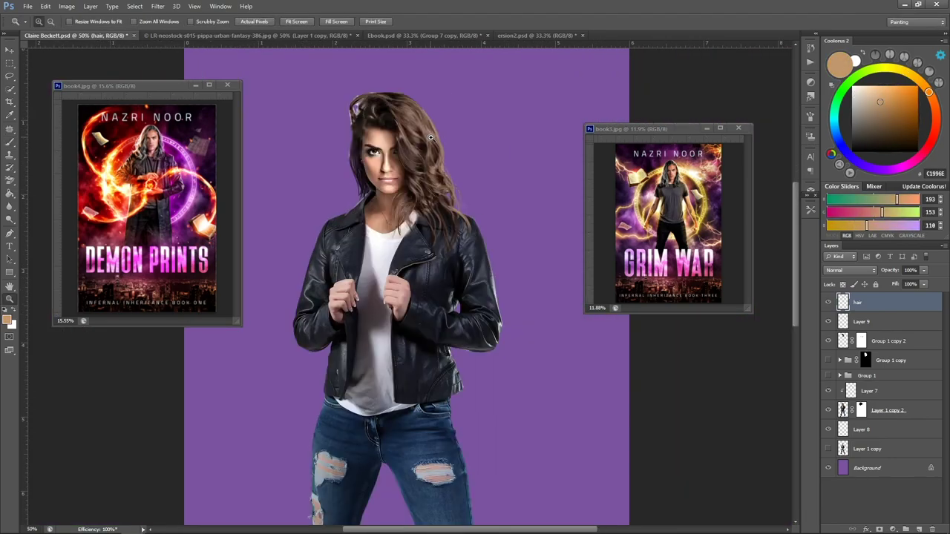
scroll(505, 163, up, 2)
alt+click(458, 263)
alt+click(458, 254)
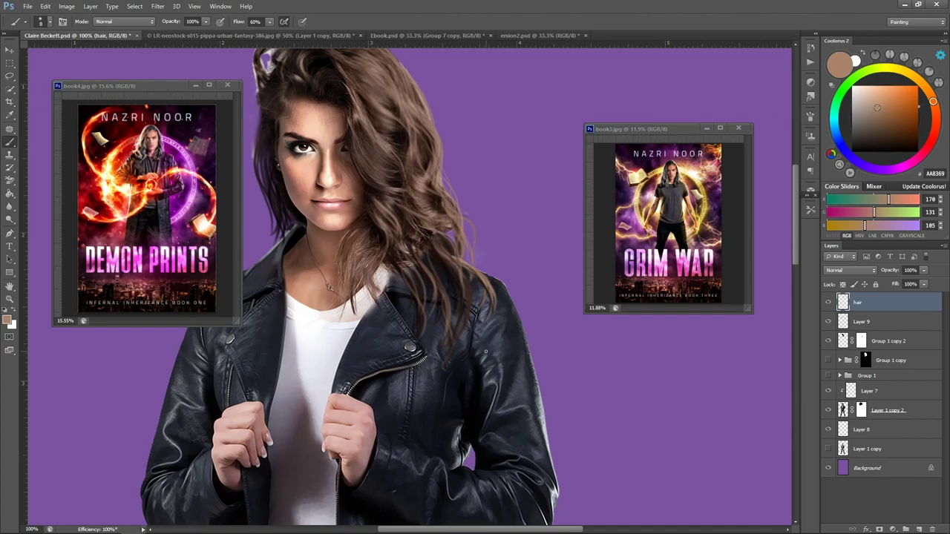
key(alt+bracketleft)
key(alt+bracketleft)
key(ctrl+shift+alt+n)
alt+click(396, 205)
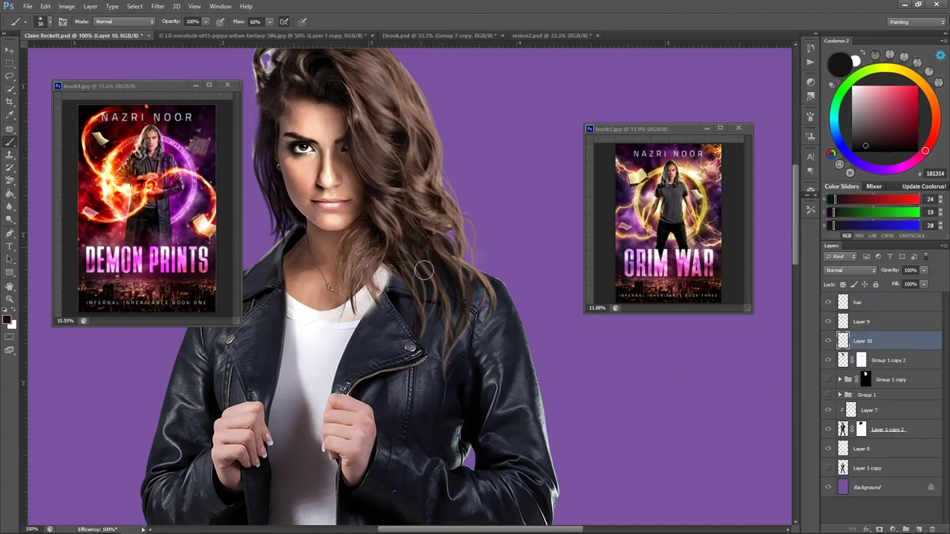
- Return to the hair layer at 100% view and sample a tan from the hair
key(ctrl+0)
key(ctrl+1)
key(alt+bracketright)
key(alt+bracketright)
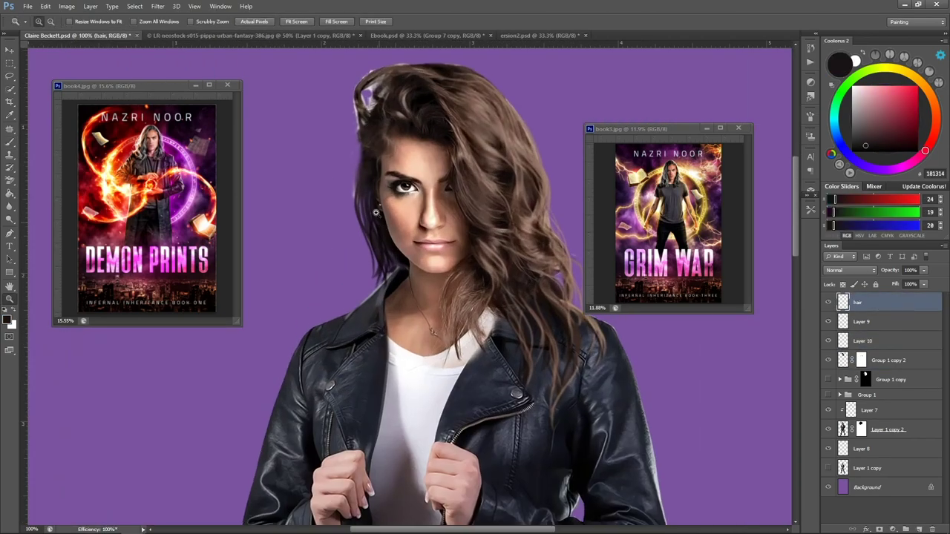
key(ctrl+plus)
key(ctrl+minus)
key(ctrl+minus)
key(ctrl+1)
alt+click(373, 222)
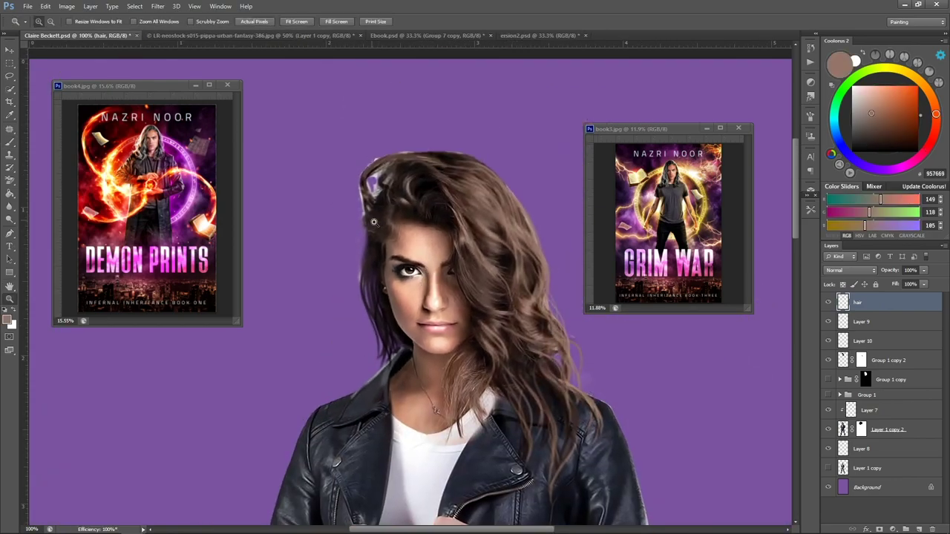
click(373, 221)
key(b)
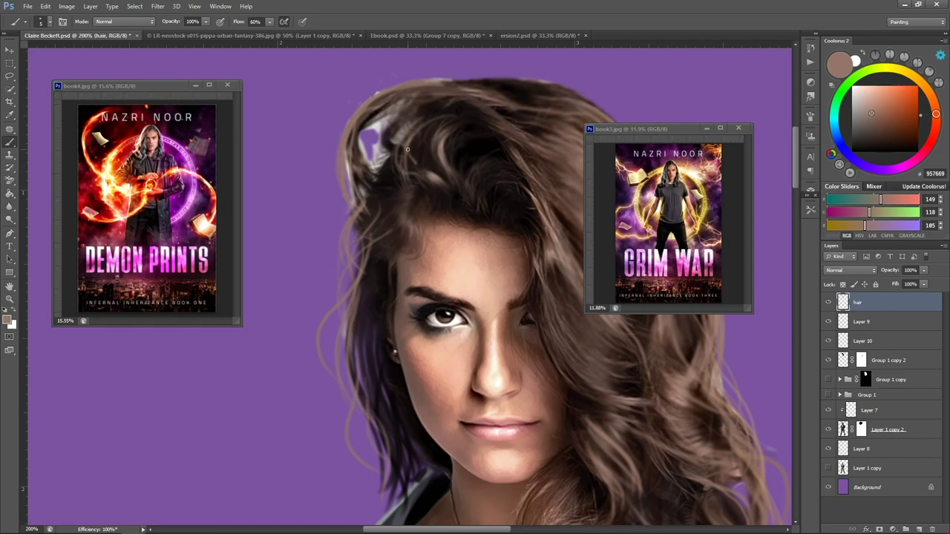
- Add a new clipped layer and darken the light patch at the top of the hair
key(ctrl+shift+alt+n)
key(ctrl+bracketleft)
key(ctrl+alt+g)
alt+click(382, 169)
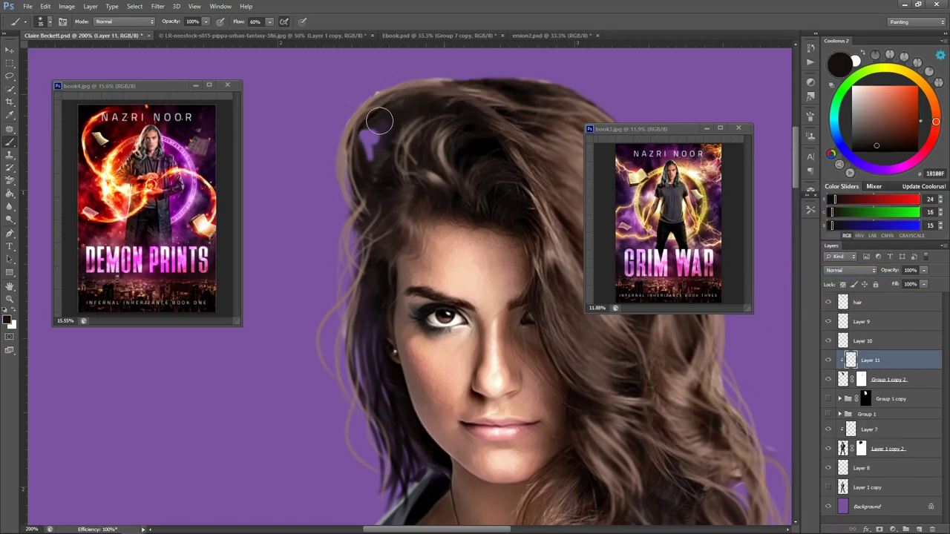
alt+click(379, 121)
key(ctrl+minus)
key(ctrl+minus)
click(303, 532)
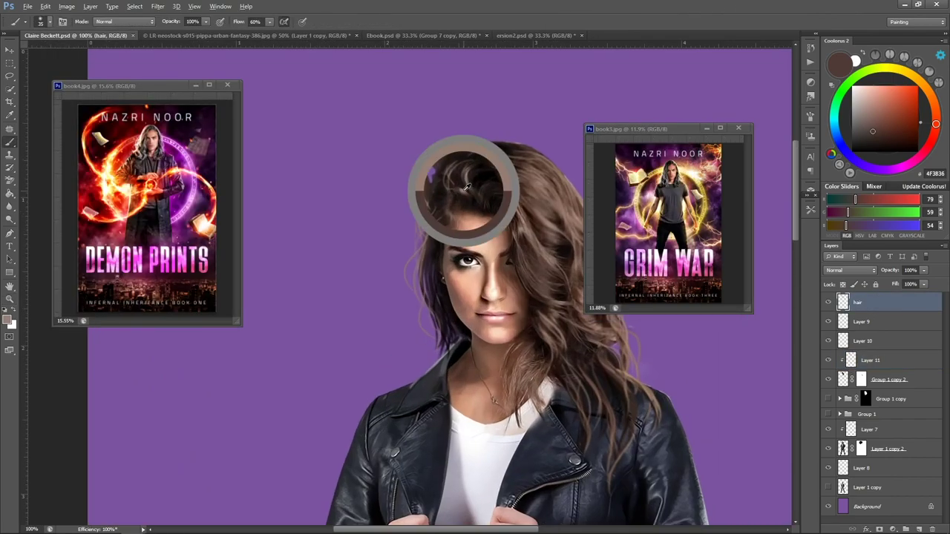
- Paint light and dark hair tones, straighten the rotated view, and pick a very light pink
drag(467, 186, 423, 202)
alt+click(435, 258)
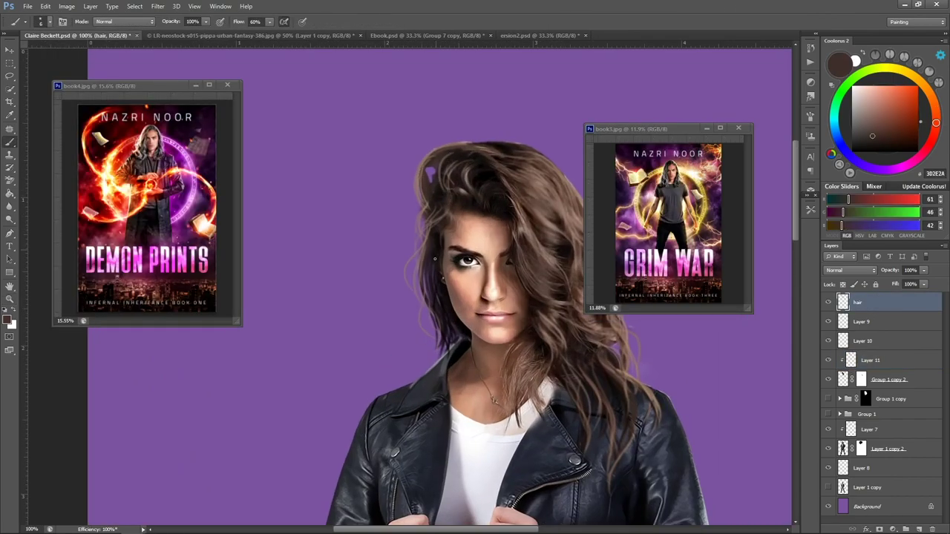
alt+click(580, 193)
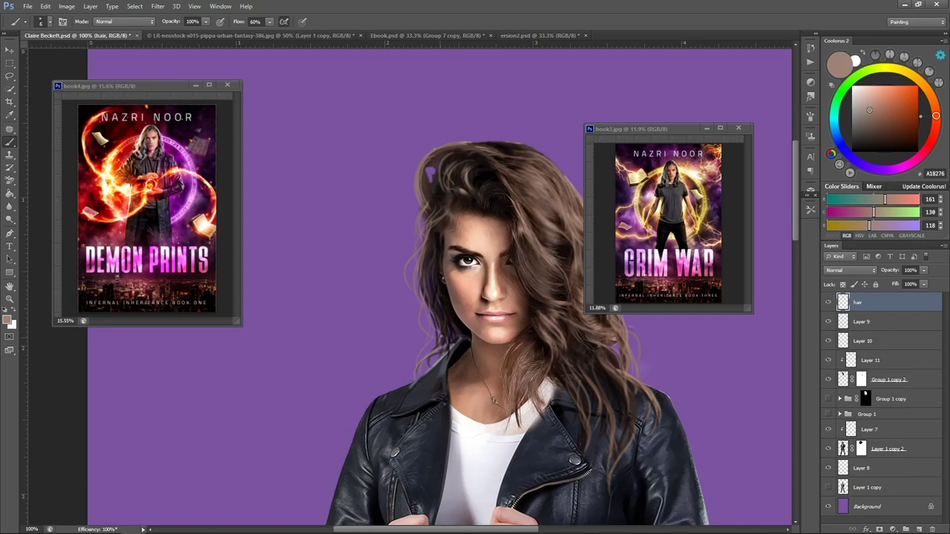
alt+click(430, 169)
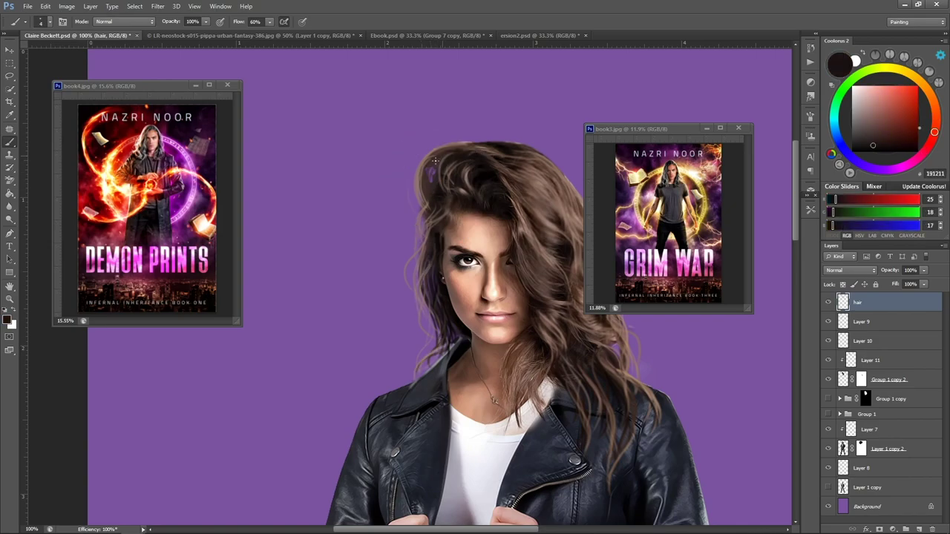
alt+click(464, 186)
alt+click(435, 196)
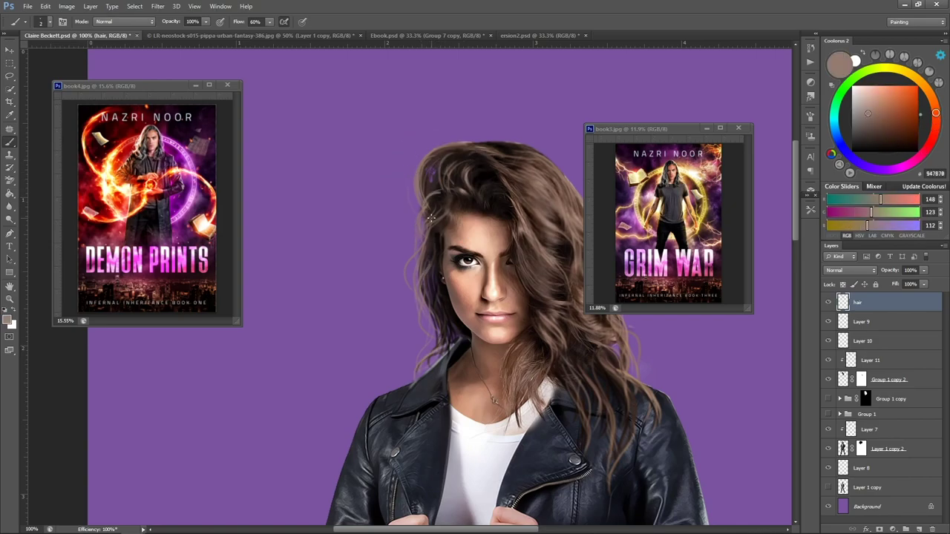
alt+click(431, 215)
alt+scroll(427, 192, up, 2)
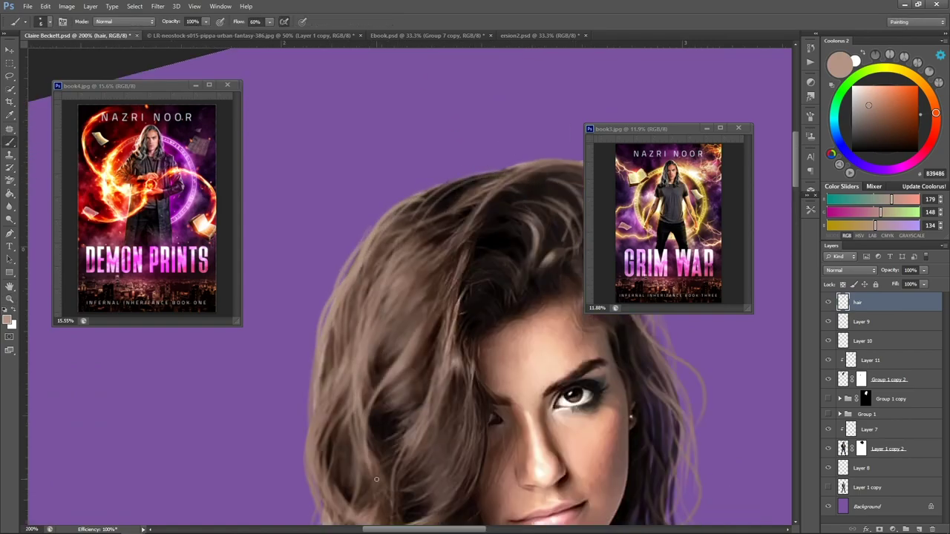
drag(376, 480, 391, 252)
drag(348, 322, 360, 277)
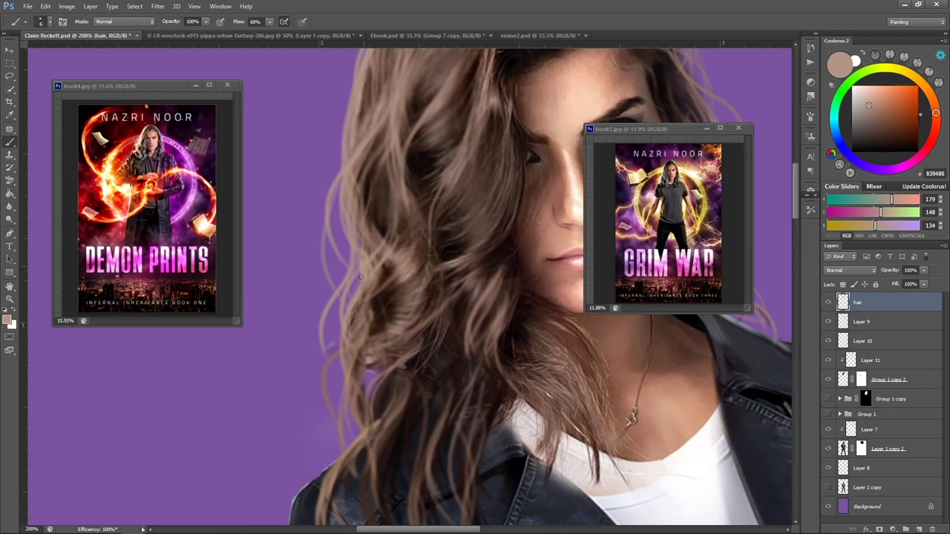
alt+click(380, 279)
drag(336, 174, 384, 332)
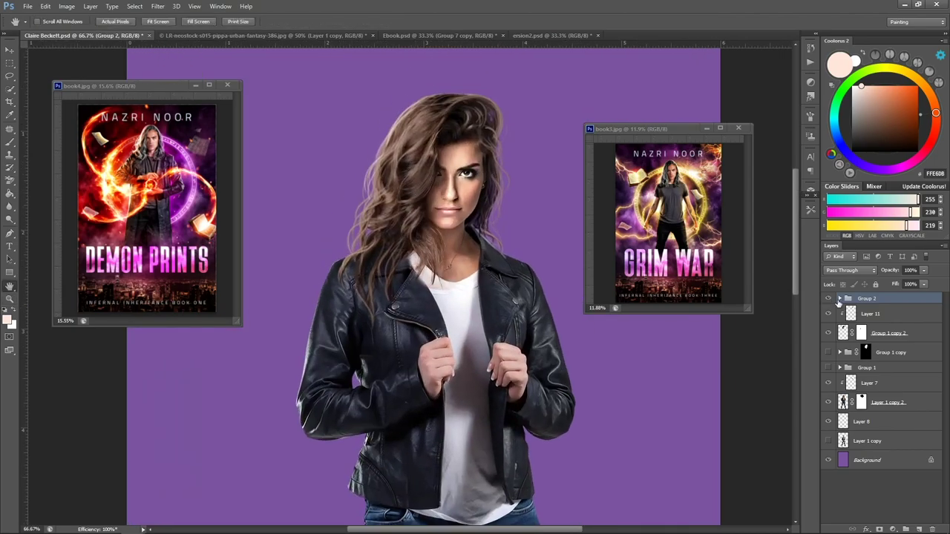
- Open the new hair group and paint fine hair strands with a much smaller brush
alt+click(373, 229)
key(alt+bracketright)
key(alt+bracketright)
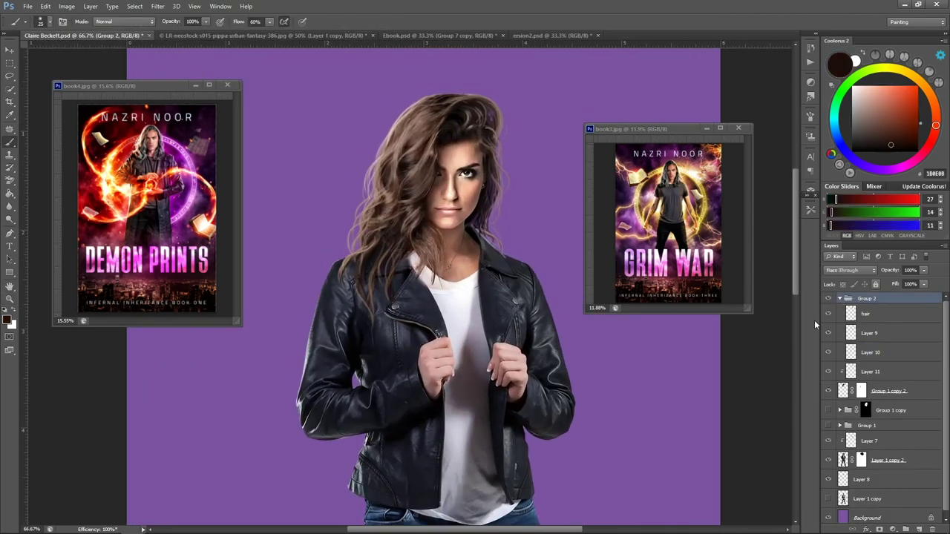
key(ctrl+plus)
alt+click(366, 233)
key(bracketleft)
key(bracketleft)
key(bracketleft)
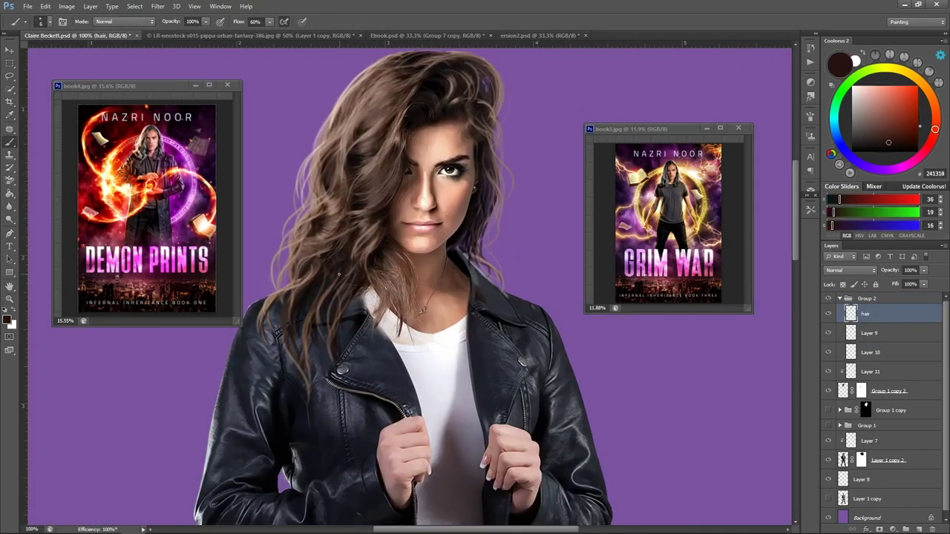
alt+click(390, 226)
alt+click(390, 226)
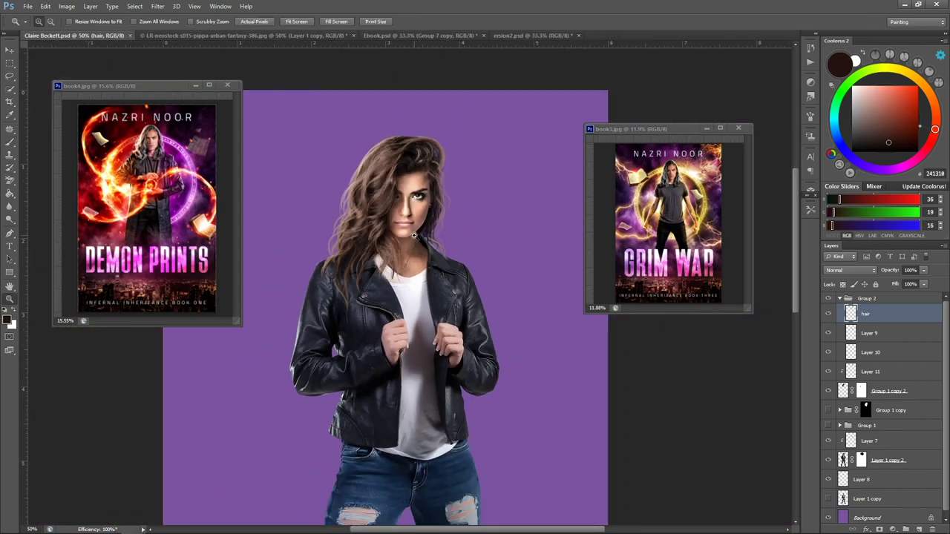
- Add a new layer above Layer 7 and brush pale blue highlights onto the figure
alt+click(439, 167)
click(870, 441)
key(ctrl+shift+alt+n)
key(b)
key(ctrl+plus)
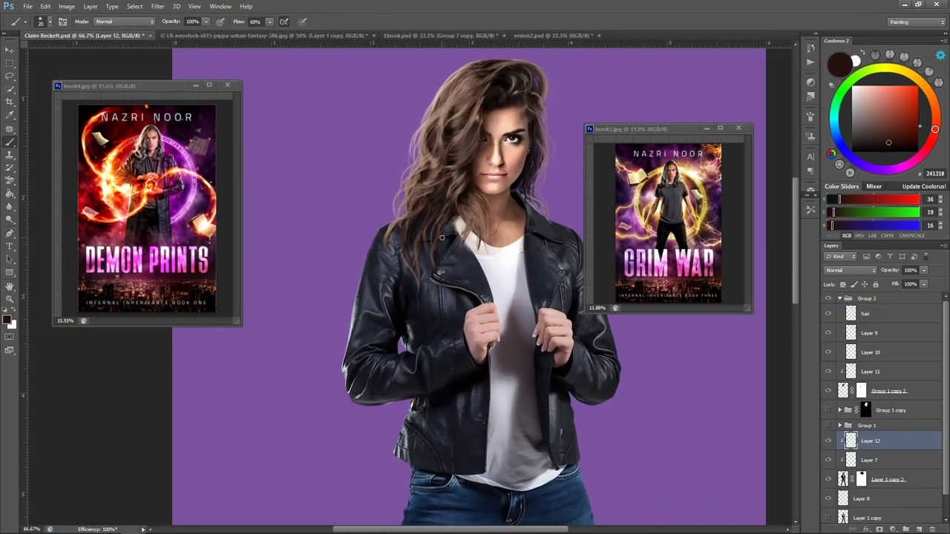
click(855, 61)
drag(581, 237, 443, 271)
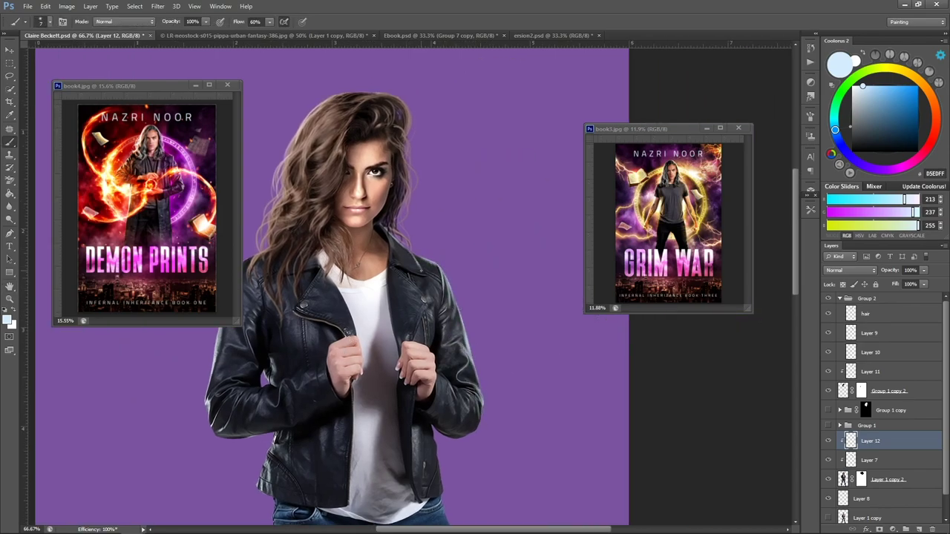
- Browse the File Explorer search results for 'sky' to find the grey cloudy sky image
scroll(416, 289, left, 3)
scroll(415, 289, down, 2)
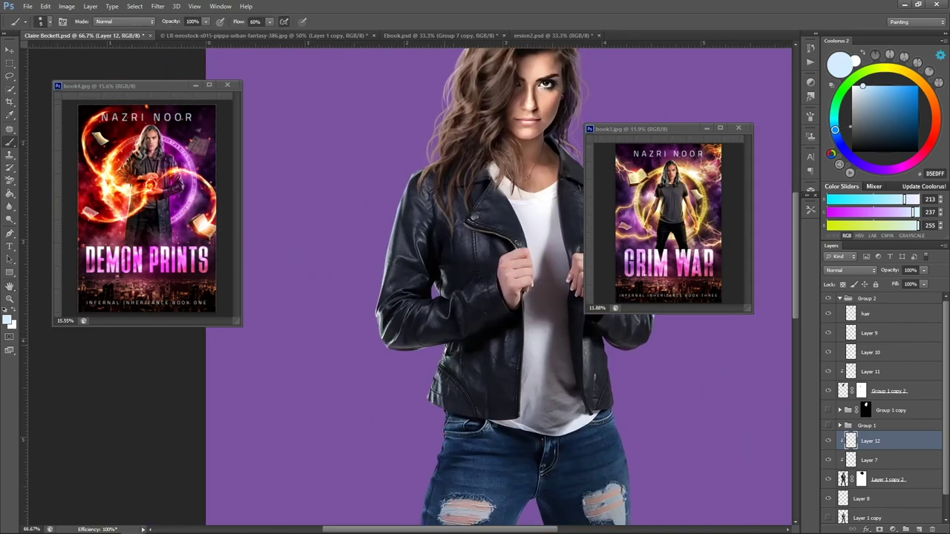
scroll(430, 398, down, 3)
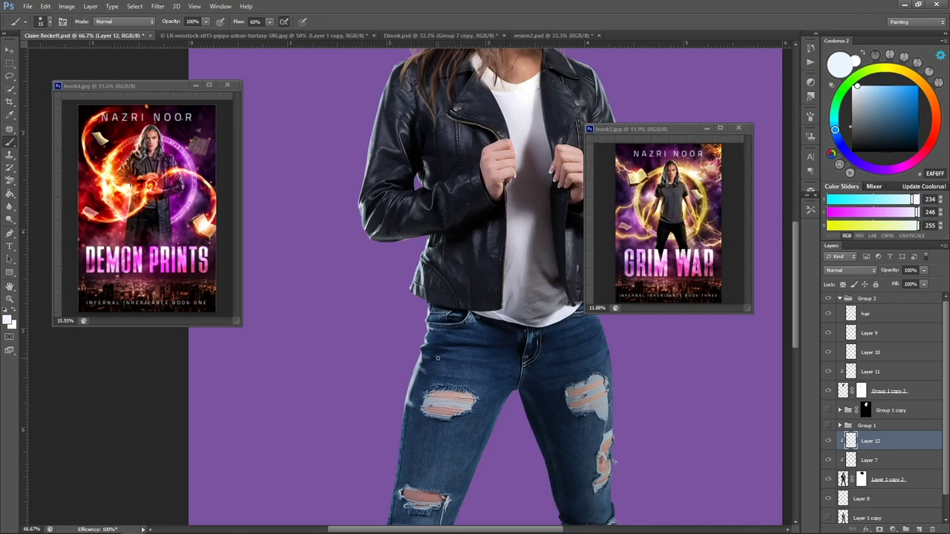
scroll(437, 358, right, 2)
scroll(431, 319, right, 1)
scroll(428, 283, up, 1)
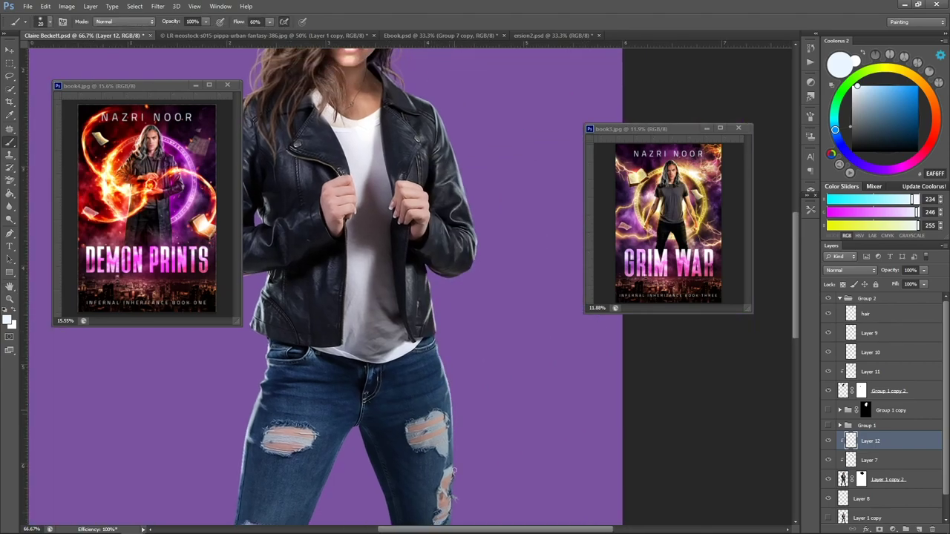
scroll(495, 384, down, 3)
scroll(495, 384, up, 1)
scroll(495, 384, down, 3)
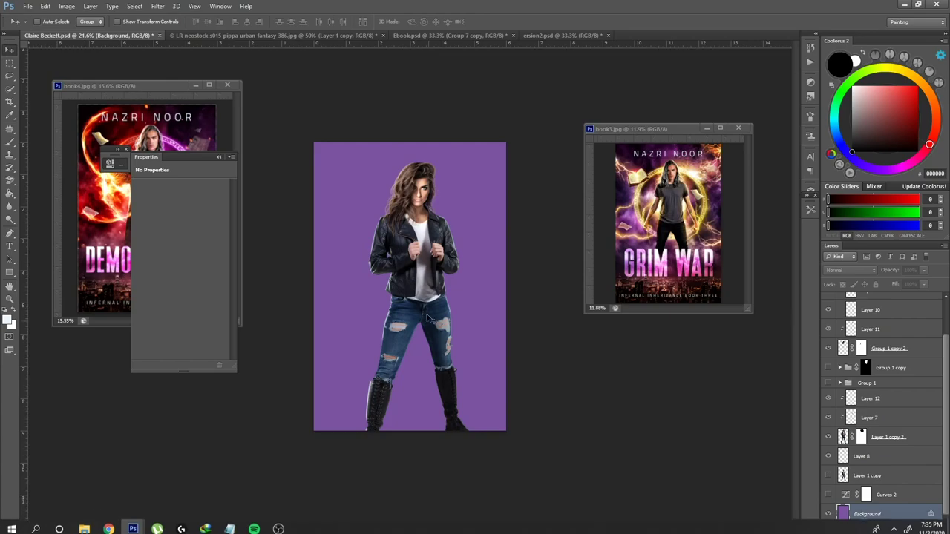
- Place the cloudy sky image behind the figure and darken it with a Topaz plug-in filter
drag(796, 152, 659, 135)
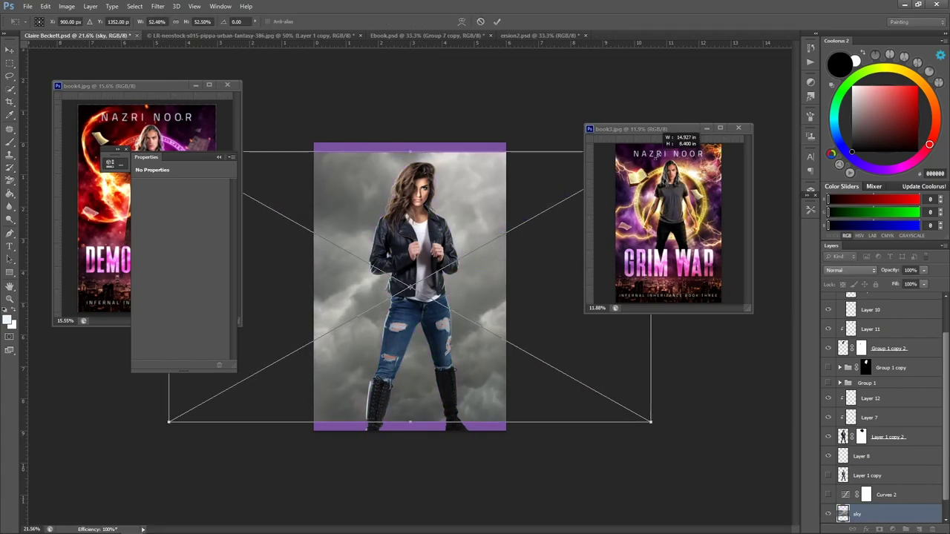
key(Return)
click(157, 6)
click(178, 15)
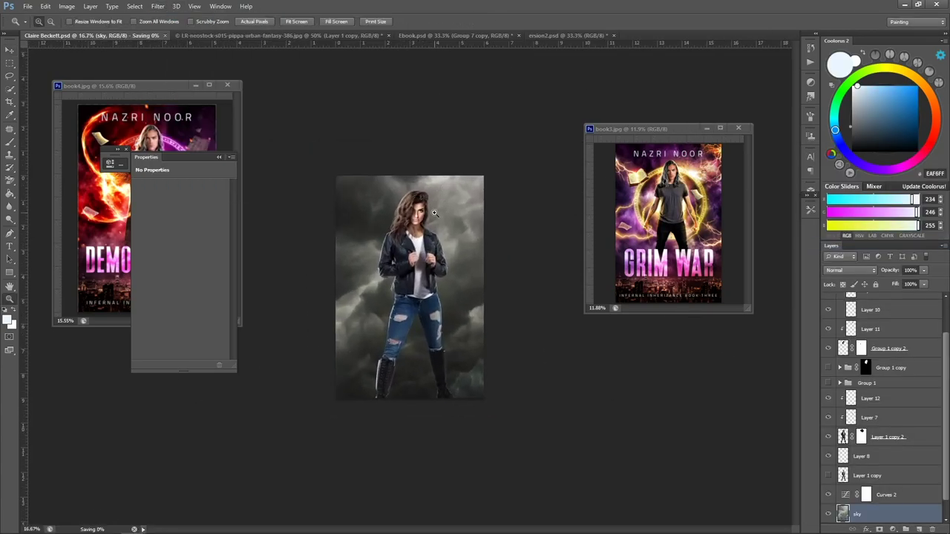
alt+click(456, 217)
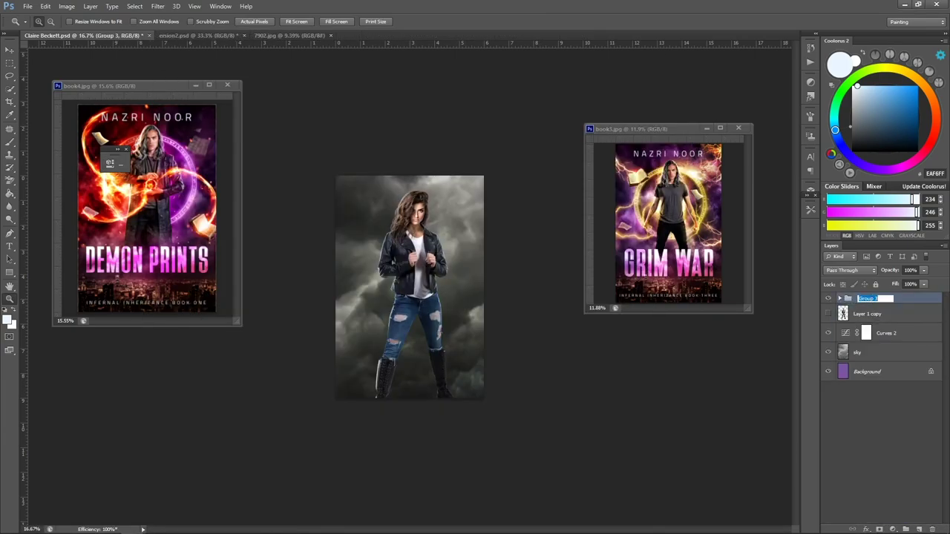
- Add a layer mask to the 'character' group and paint out the boots in black
click(879, 529)
key(d)
key(b)
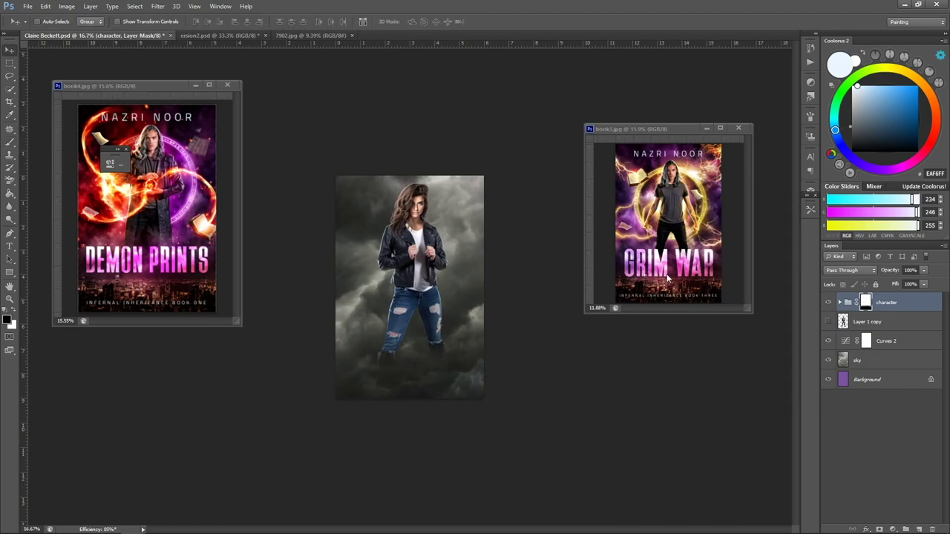
click(311, 36)
- Duplicate the rune pattern layer and boost its contrast with Curves
key(p)
scroll(409, 287, up, 2)
key(ctrl+j)
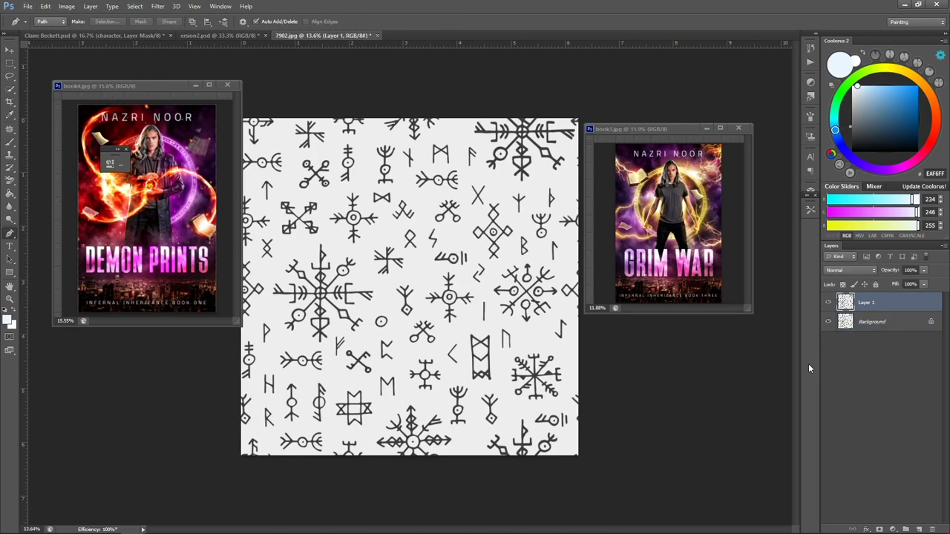
click(66, 6)
click(200, 60)
drag(133, 404, 126, 382)
click(240, 328)
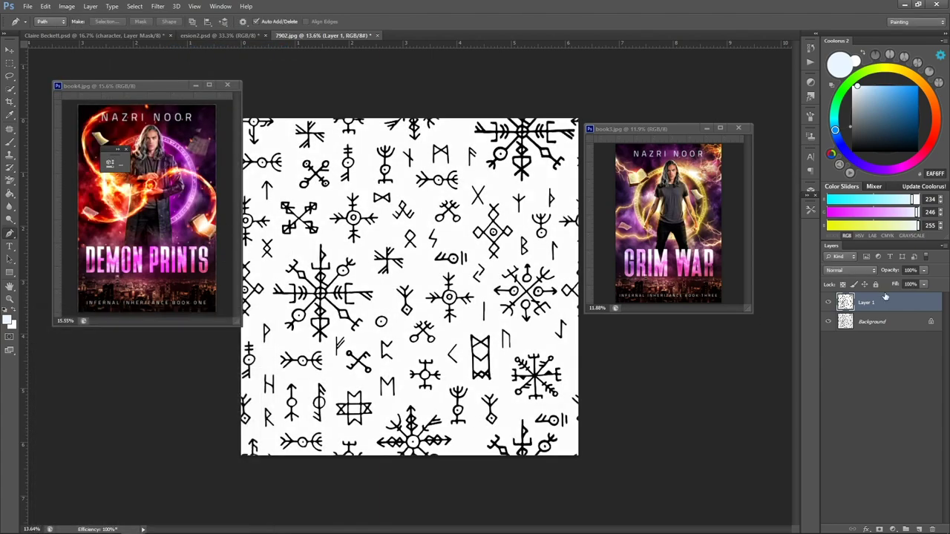
key(z)
alt+click(487, 280)
- Outline one rune glyph with the Pen tool, then copy and paste it into the cover
key(p)
scroll(433, 253, up, 2)
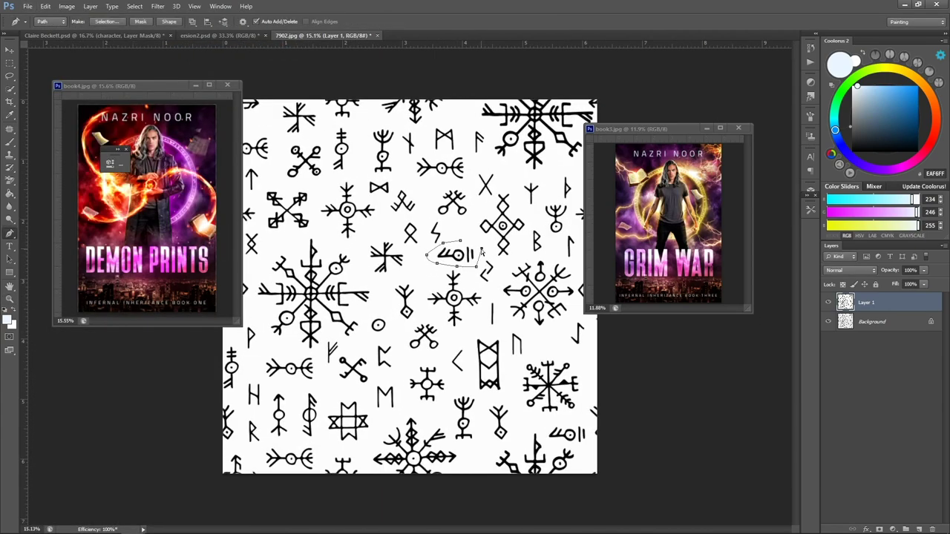
key(ctrl+c)
key(ctrl+Tab)
key(ctrl+v)
key(e)
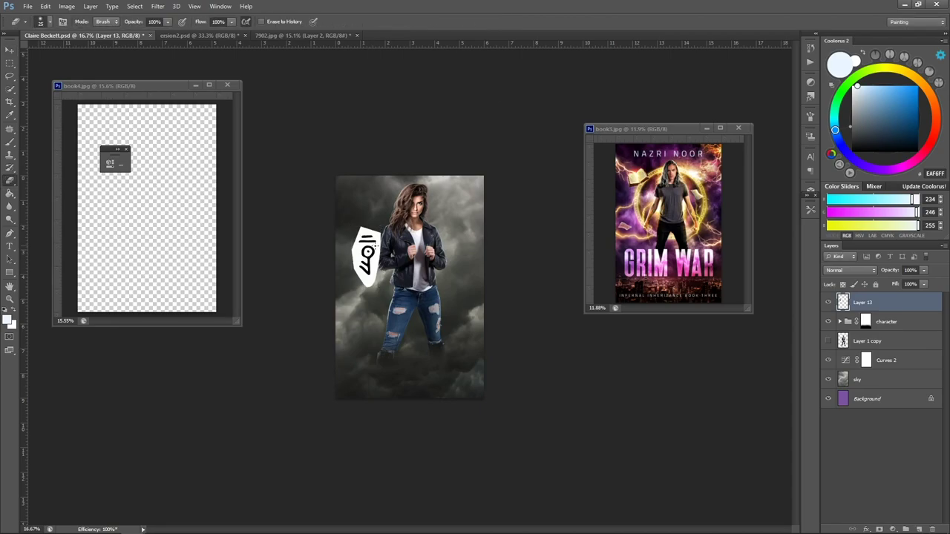
- Give the rune layer a white Color Overlay and nudge it slightly up and left
double_click(883, 302)
click(623, 238)
click(842, 161)
click(34, 84)
click(272, 63)
click(908, 140)
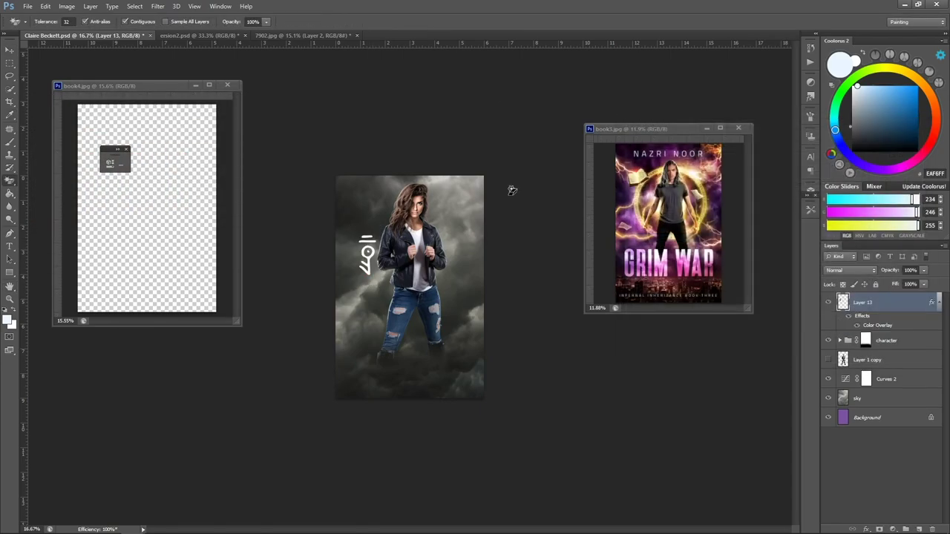
key(v)
drag(405, 222, 397, 204)
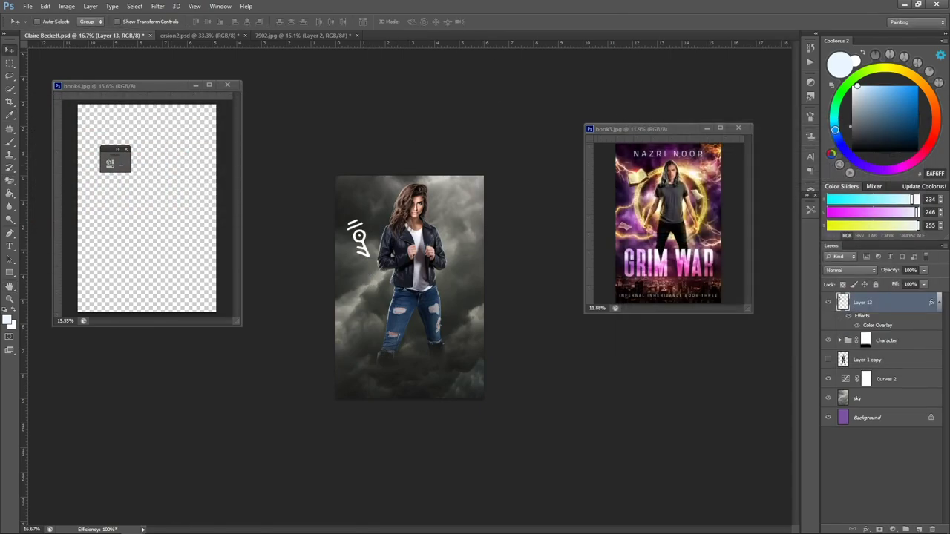
- Bring a second rune glyph into the cover, copy the white overlay onto it, and resize it
key(ctrl+shift+Tab)
key(p)
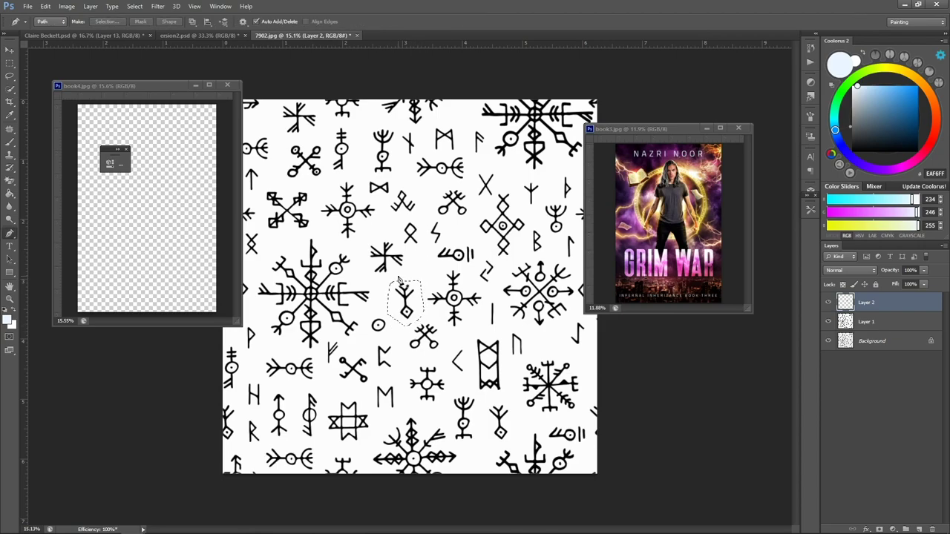
key(v)
key(alt+bracketleft)
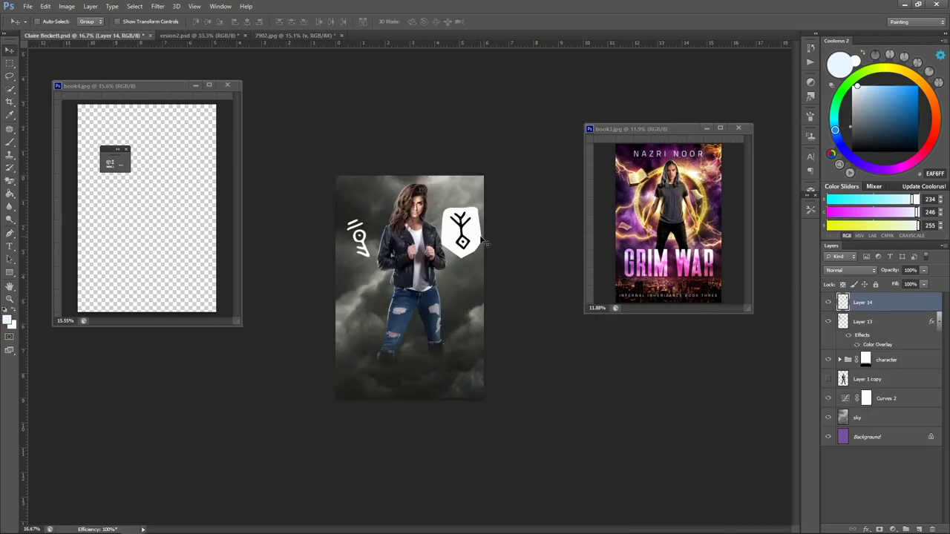
drag(54, 36, 454, 219)
scroll(454, 219, up, 2)
key(w)
drag(931, 322, 884, 304)
key(ctrl+t)
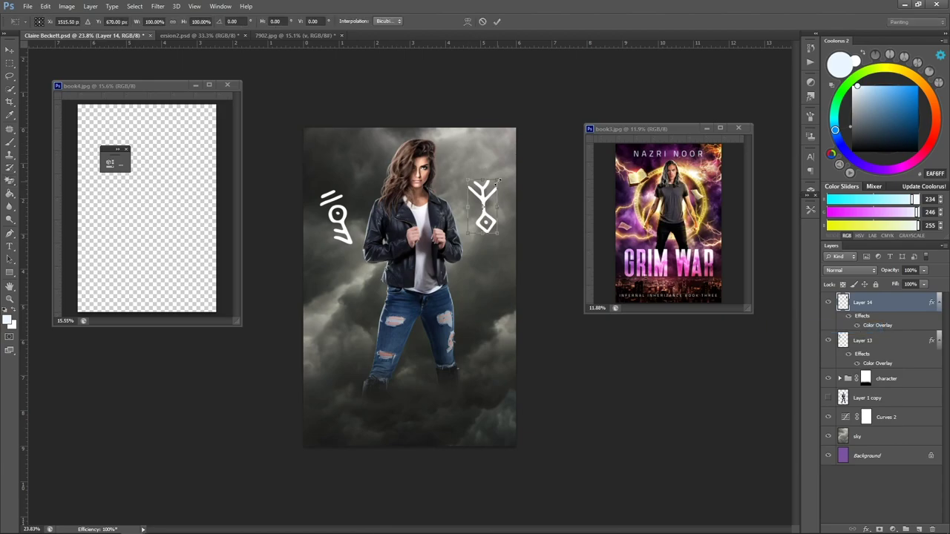
click(497, 21)
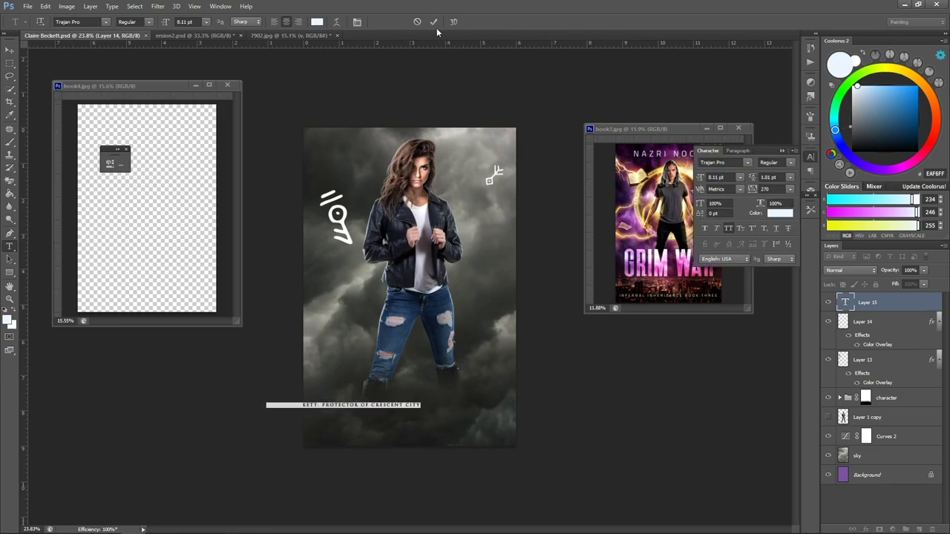
- Copy the book title 'Claire Beckett and the Transfer of Power' from the e-mail onto the cover
click(435, 21)
click(78, 486)
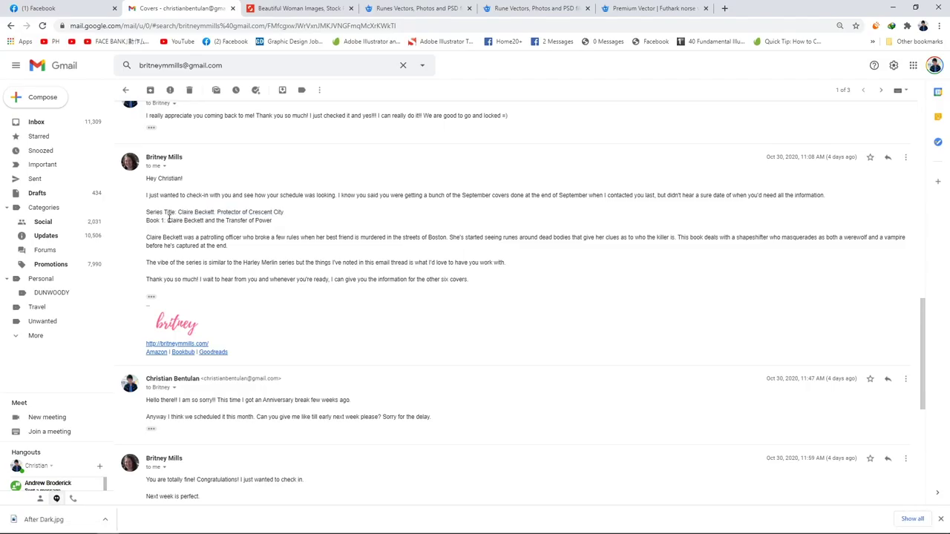
drag(169, 219, 271, 220)
key(ctrl+c)
key(alt+Tab)
key(ctrl+v)
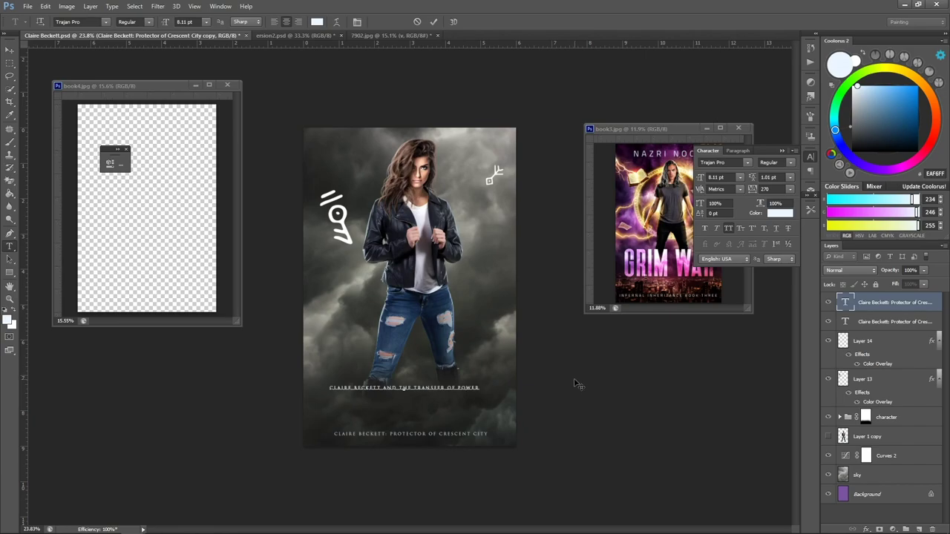
- Enlarge the CLAIRE BECKETT title and duplicate it lower down as a two-line subtitle
drag(429, 392, 489, 394)
key(ctrl+Return)
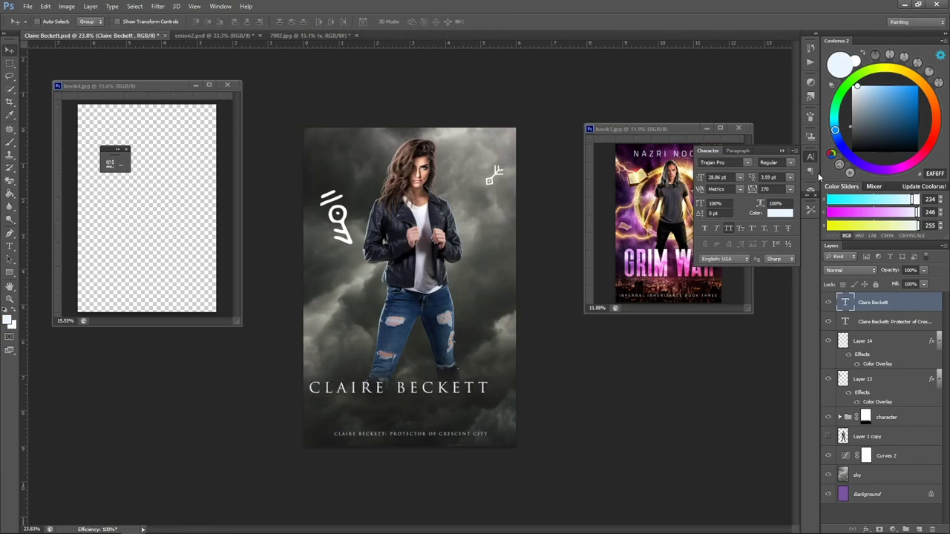
drag(518, 357, 518, 404)
key(ctrl+v)
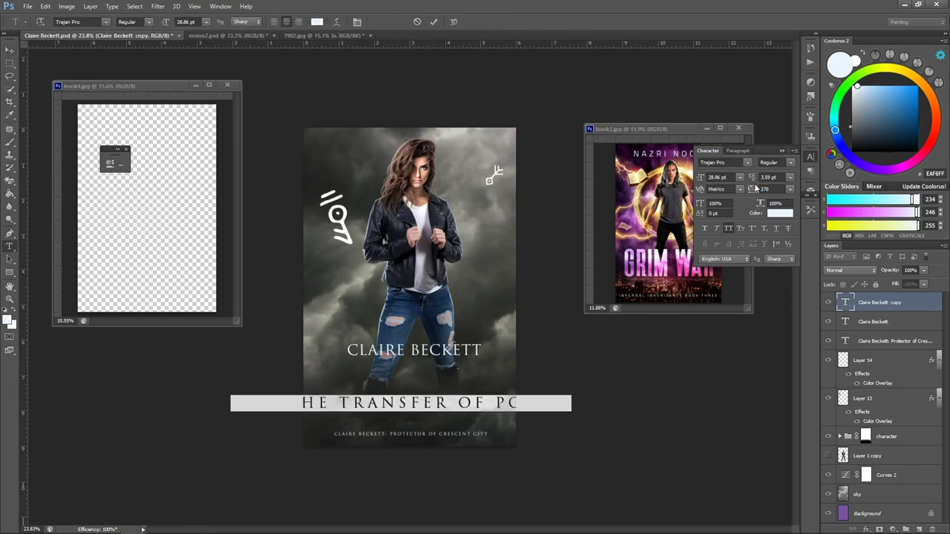
text(18.86)
text(30.59)
key(Return)
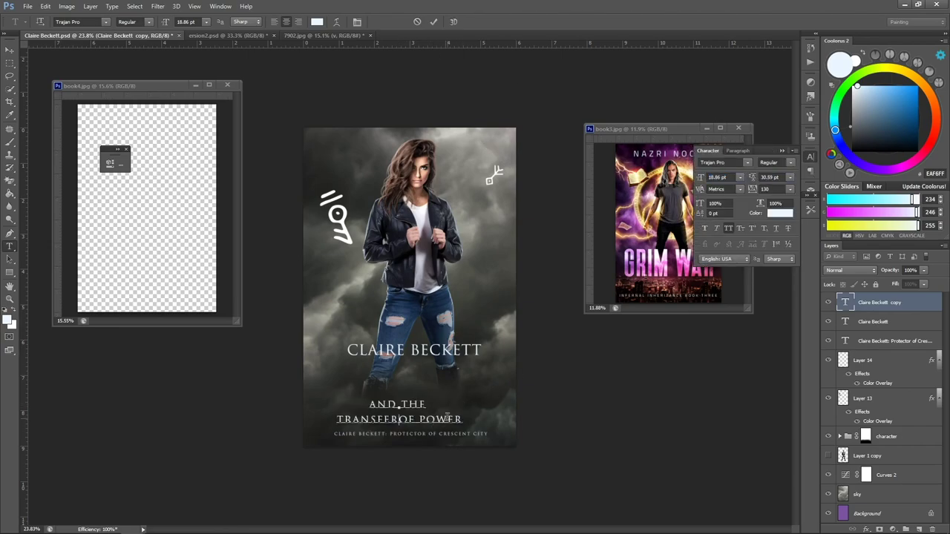
- Scale up the 'And the Transfer of Power' subtitle beneath the title
click(434, 21)
key(ctrl+t)
drag(464, 424, 503, 385)
key(Return)
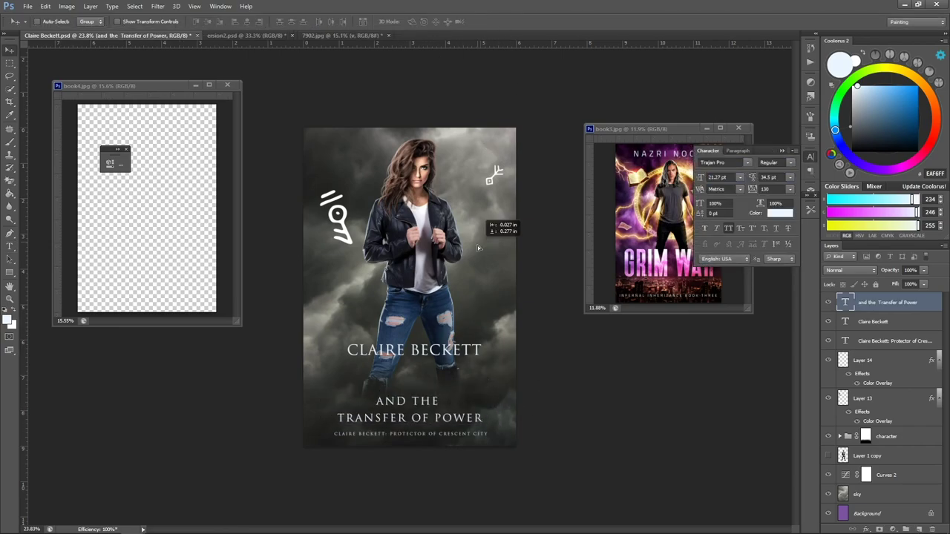
- Duplicate the title layer and edit the copy to read BECKETT
click(844, 320)
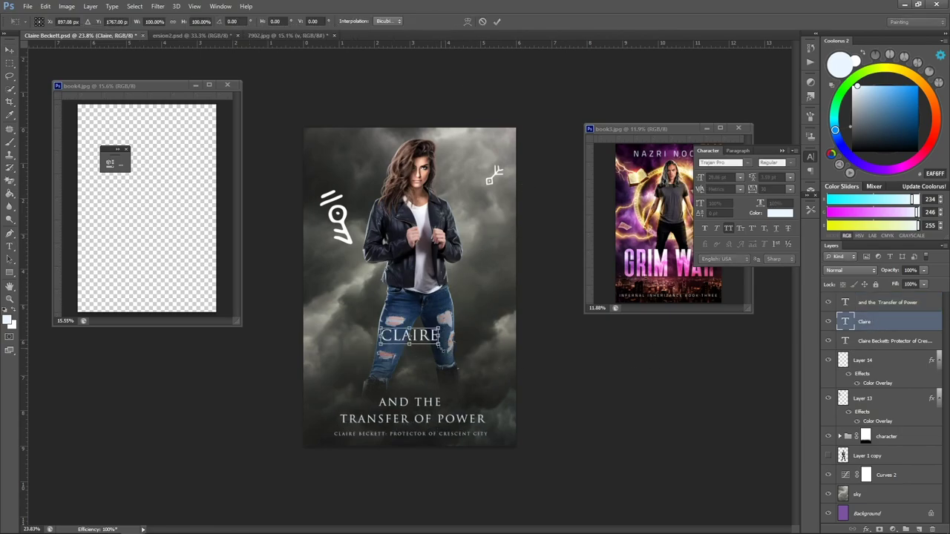
key(t)
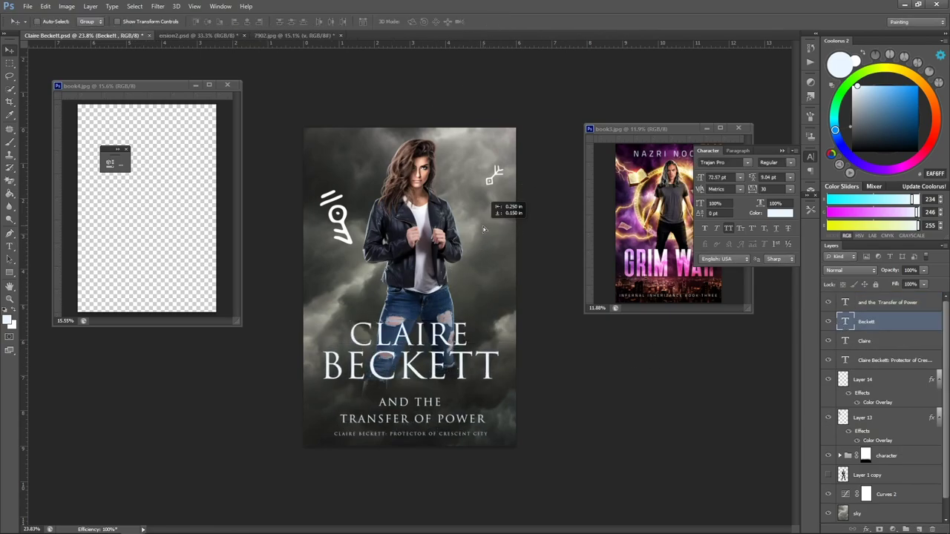
double_click(479, 356)
click(747, 163)
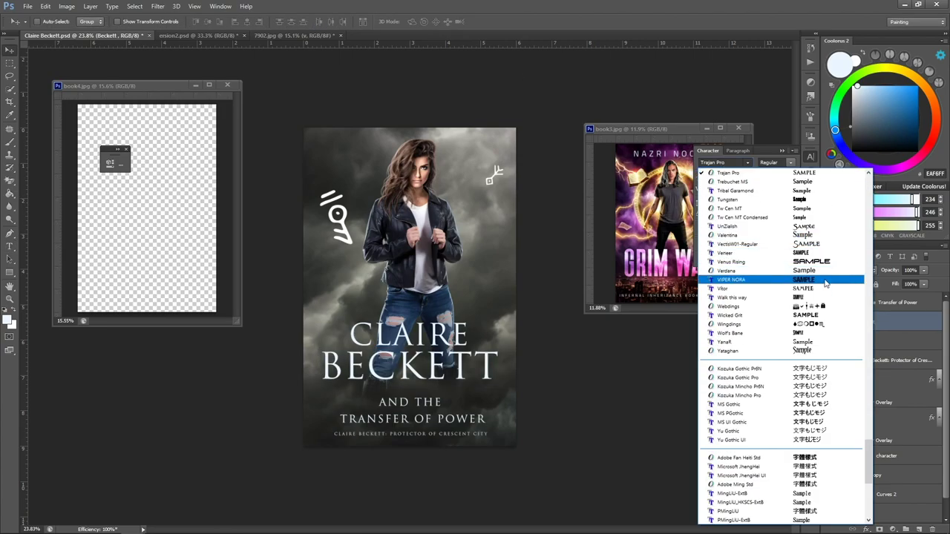
- Preview several fonts on BECKETT, then cancel the unwanted font change
click(712, 282)
key(Up)
key(Up)
key(Up)
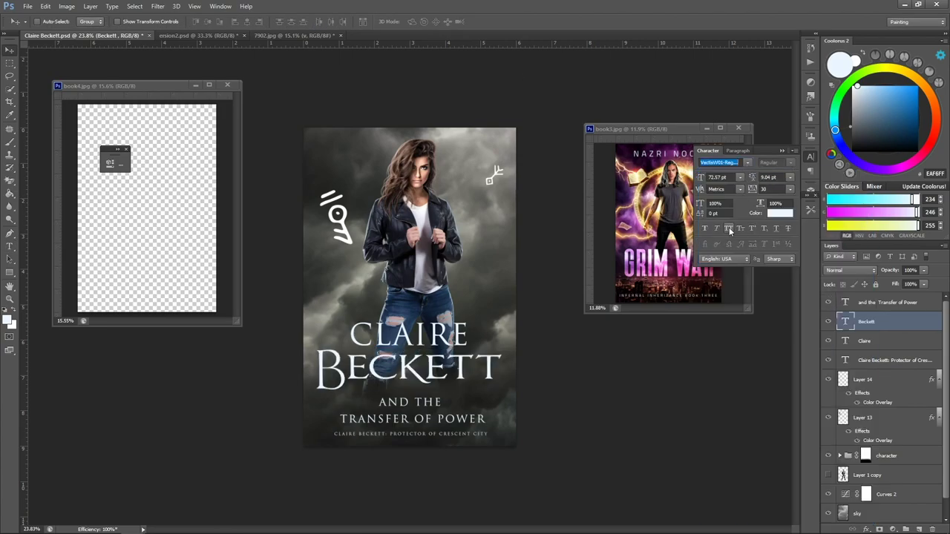
key(Up)
key(Up)
key(Up)
key(Up)
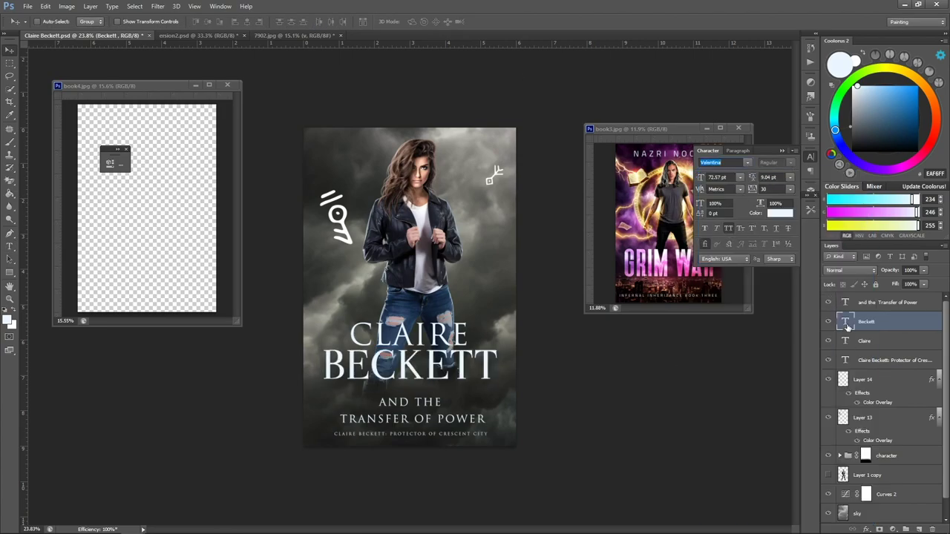
key(Up)
key(Up)
key(Up)
key(Up)
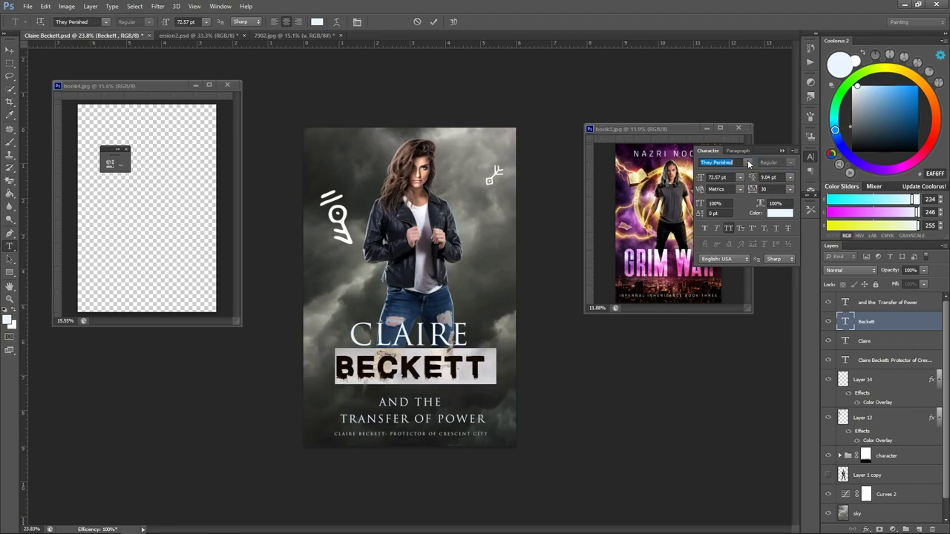
key(Up)
key(Up)
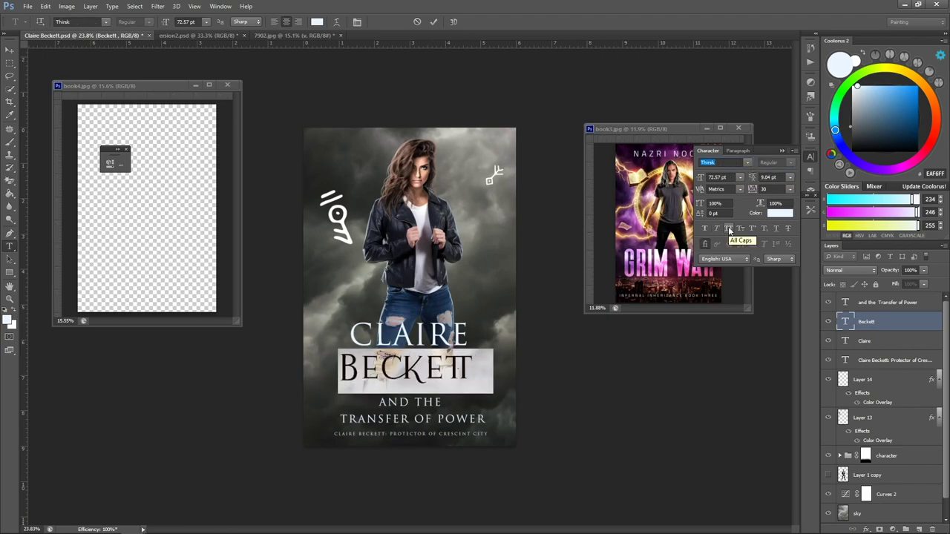
click(445, 372)
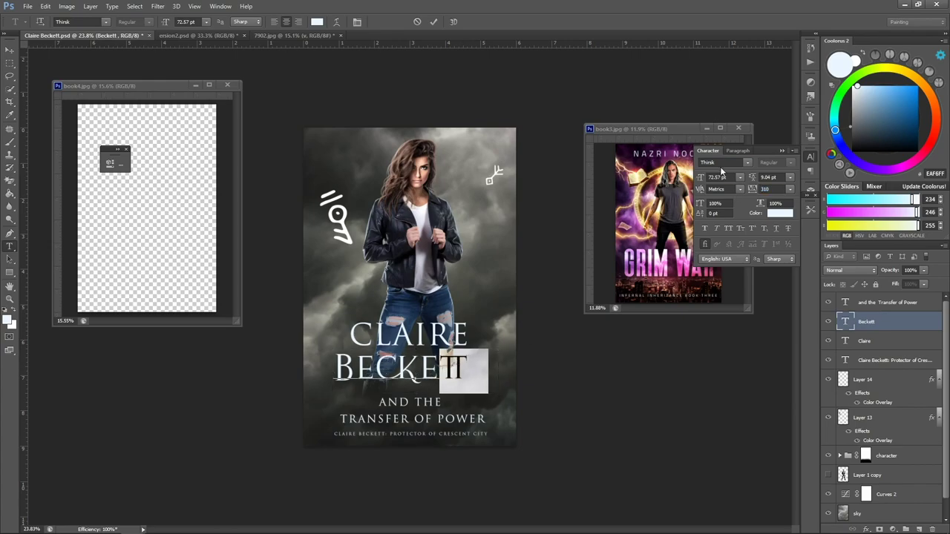
key(Escape)
key(v)
- Browse the font list again and settle BECKETT on Perpetua Titling
click(748, 162)
key(Up)
key(Up)
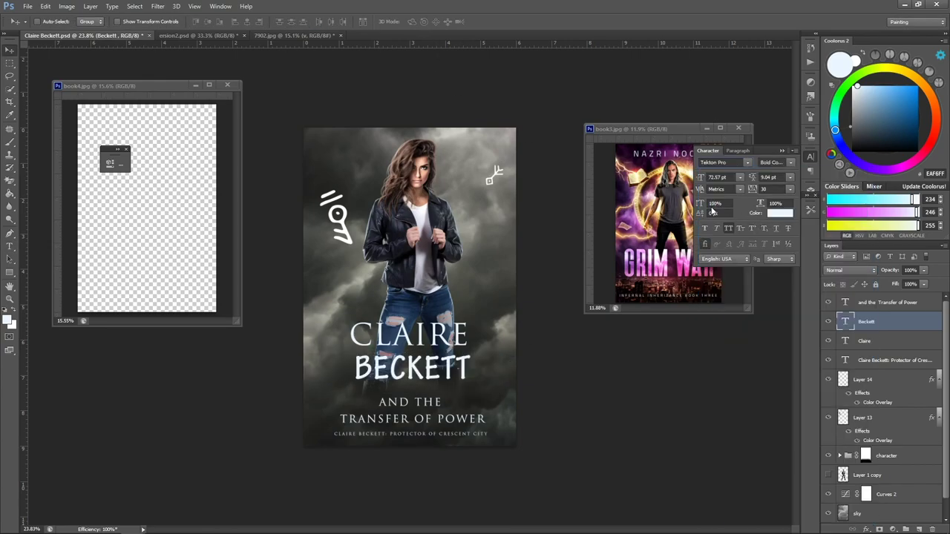
key(Up)
key(Up)
key(Up)
click(748, 163)
click(771, 424)
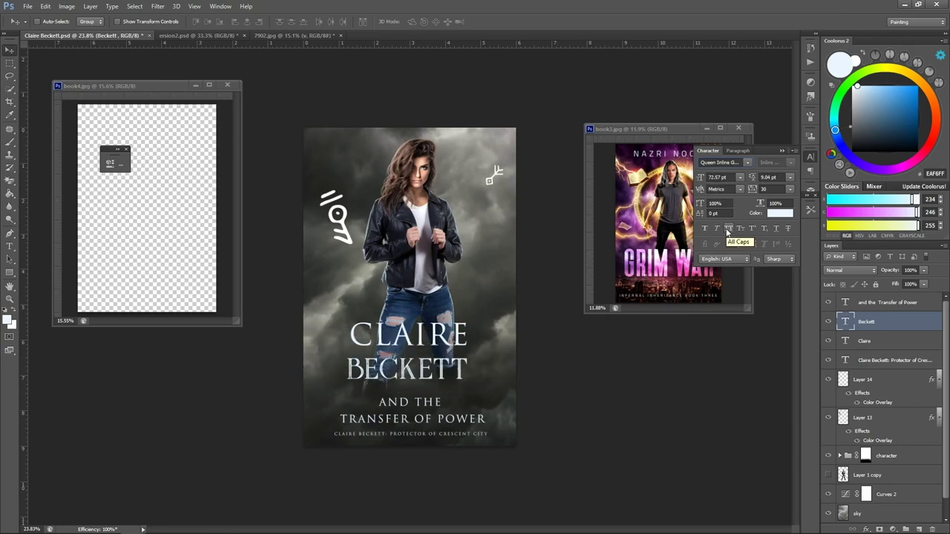
key(Up)
key(Up)
key(Up)
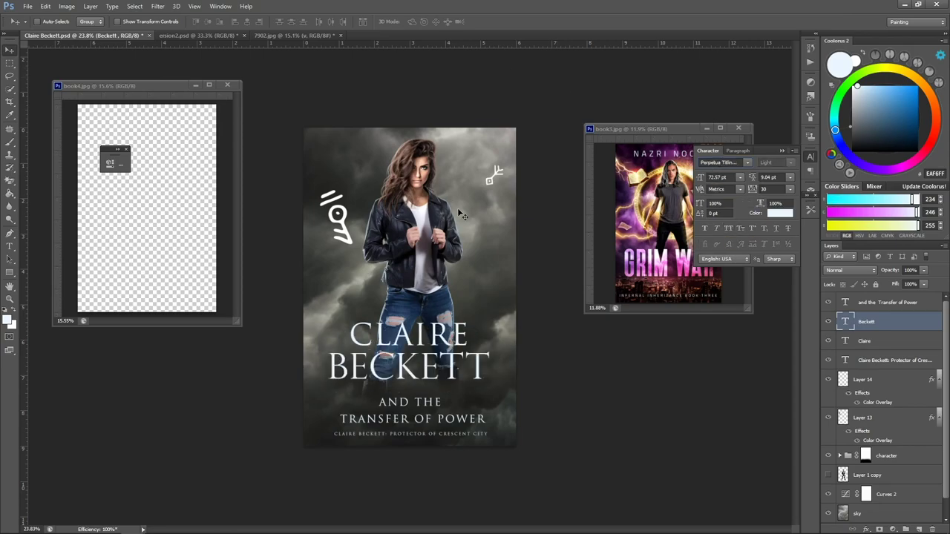
click(868, 340)
click(726, 163)
key(Up)
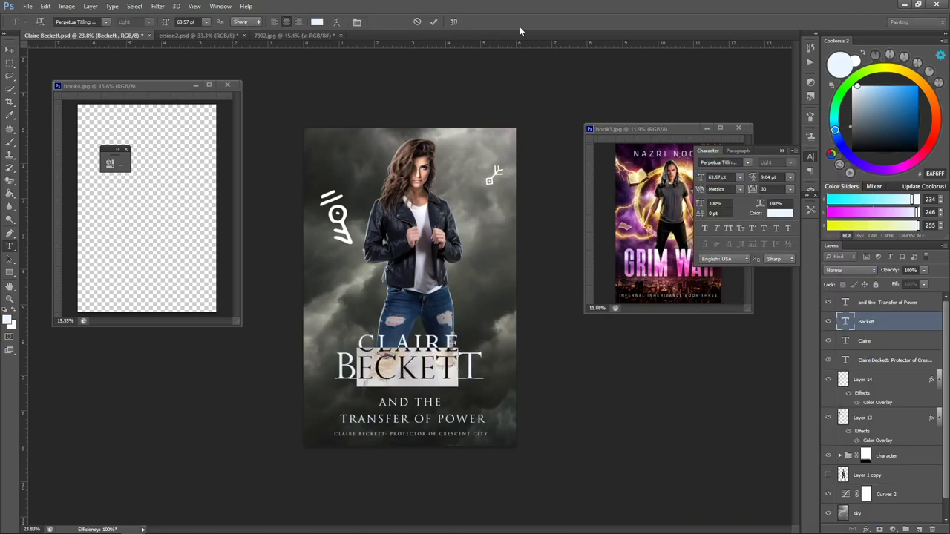
- Enlarge the CLAIRE and BECKETT lines together and save the cover
drag(602, 326, 605, 328)
shift+click(867, 322)
key(ctrl+t)
drag(482, 380, 503, 386)
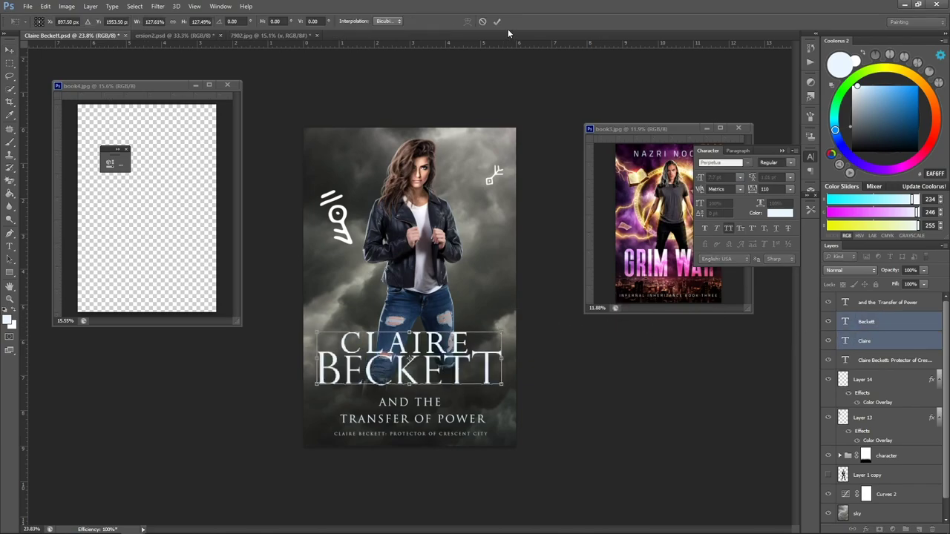
key(Return)
click(868, 340)
key(ctrl+minus)
key(ctrl+equal)
key(ctrl+s)
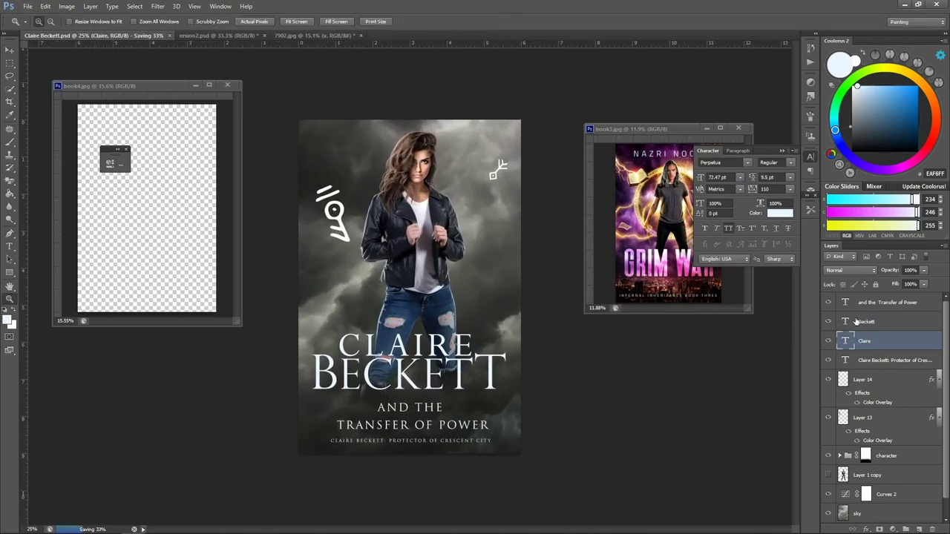
- Duplicate the subtitle, hide the original, and tighten the copy's line spacing
click(887, 302)
key(ctrl+j)
click(828, 321)
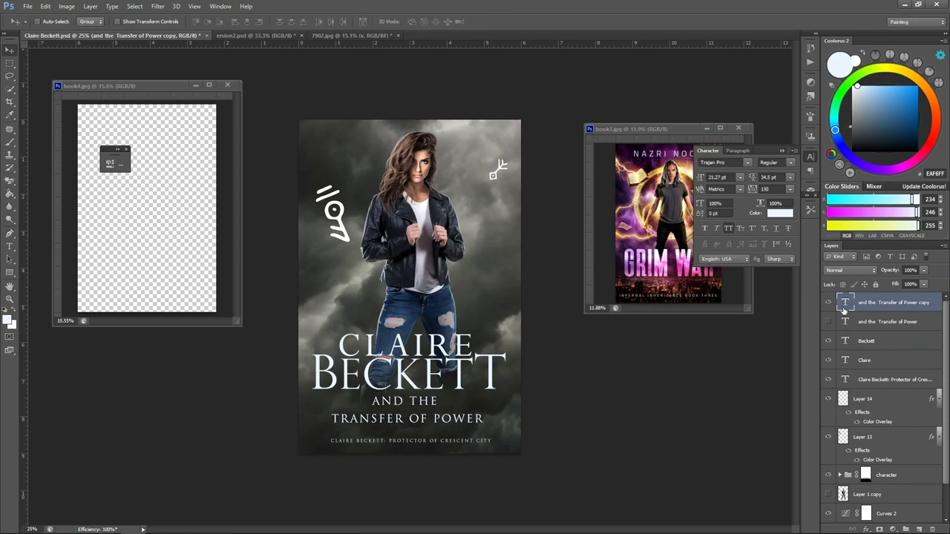
key(t)
click(457, 400)
key(shift+Down)
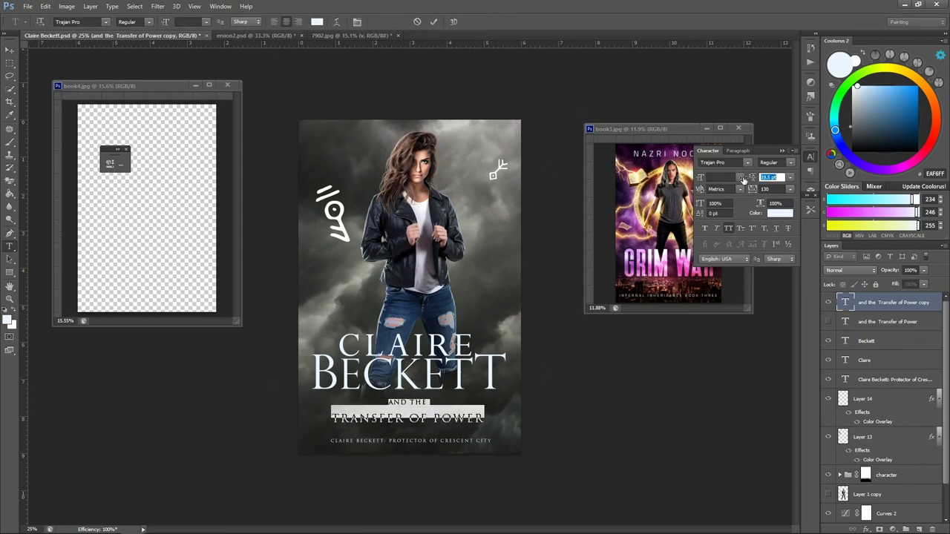
key(ctrl+Return)
key(v)
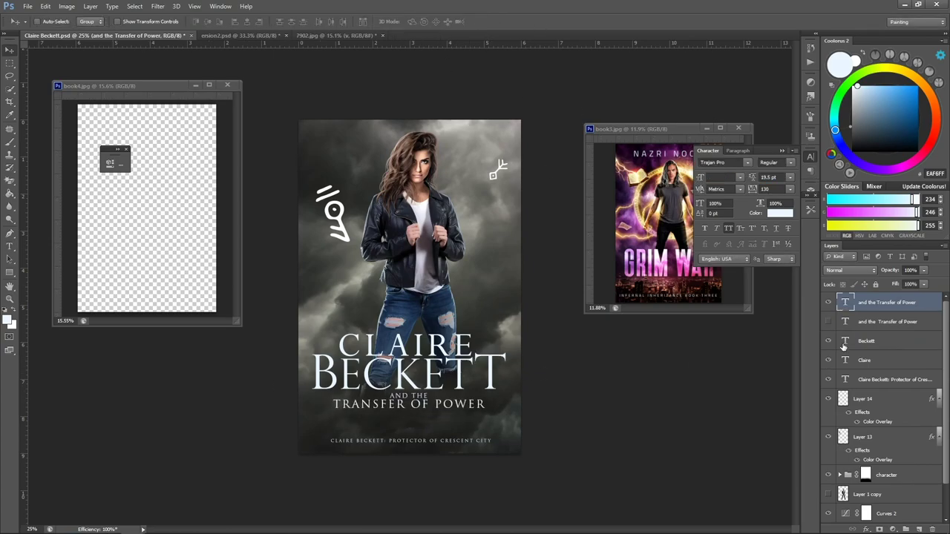
- Touch up BECKETT and shrink the subtitle copy to sit snugly beneath it
double_click(844, 341)
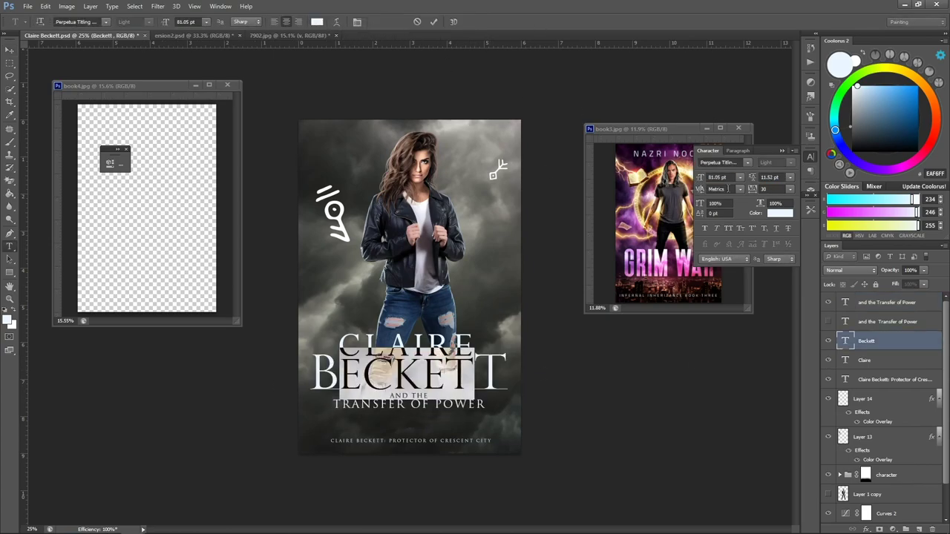
click(434, 21)
key(v)
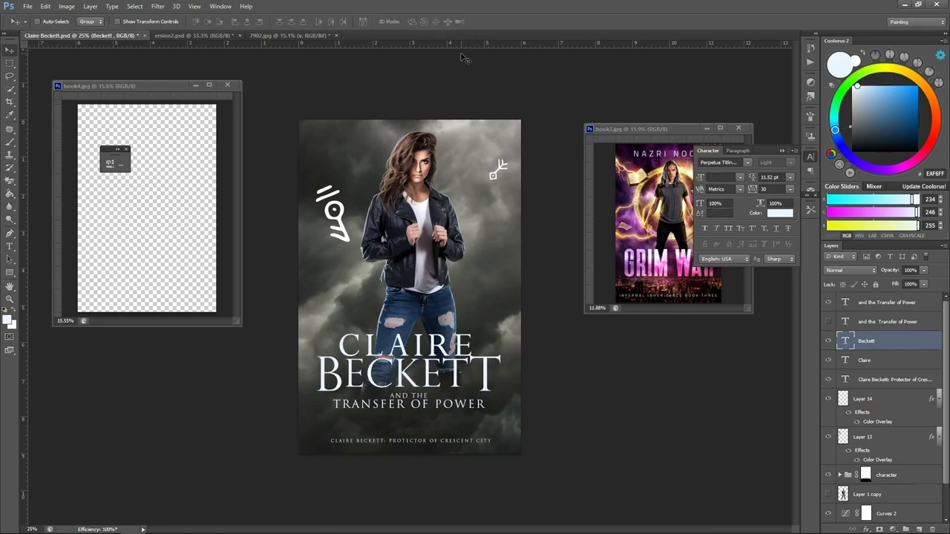
click(886, 303)
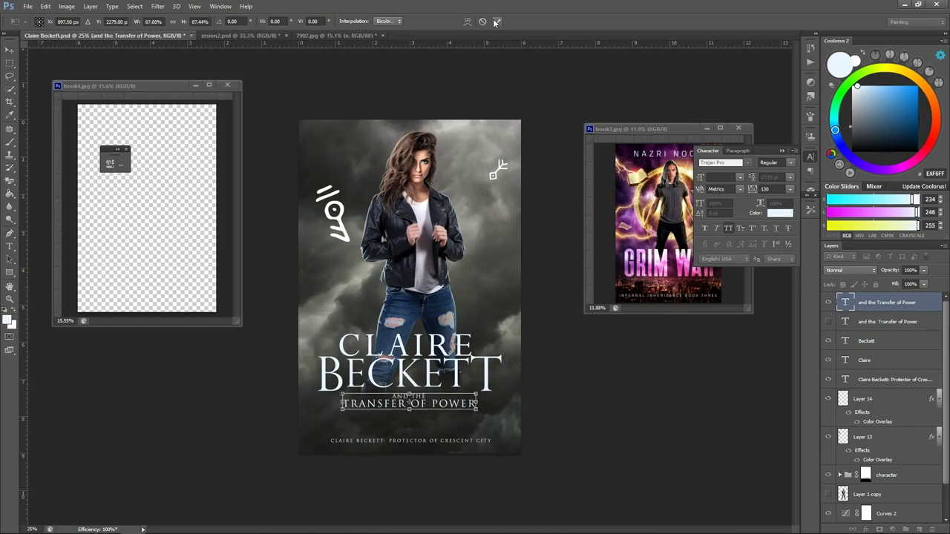
key(z)
drag(505, 182, 437, 313)
- Duplicate the Beckett text layer and set the copy to Bergamot Ornaments at 44.52 pt
click(866, 340)
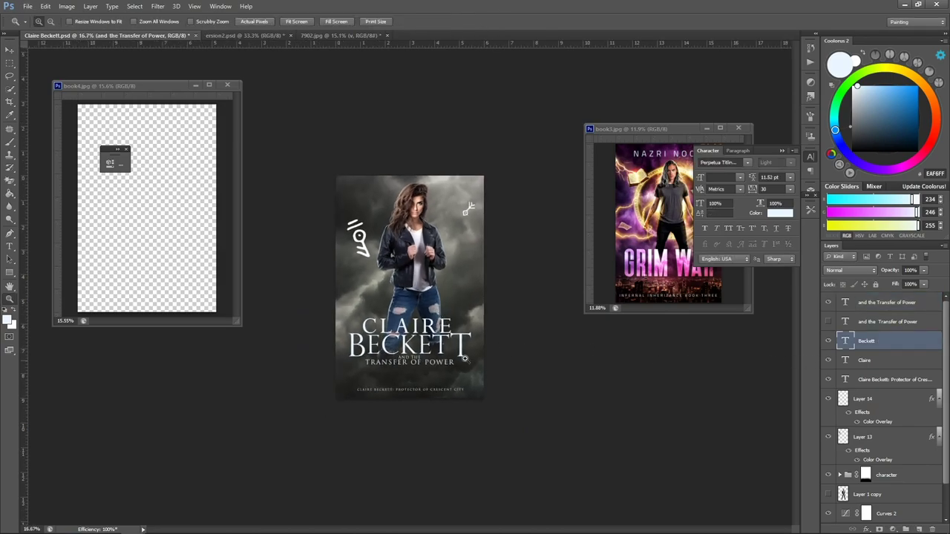
key(ctrl+plus)
key(ctrl+j)
key(t)
click(716, 162)
text(Bergamot)
key(Tab)
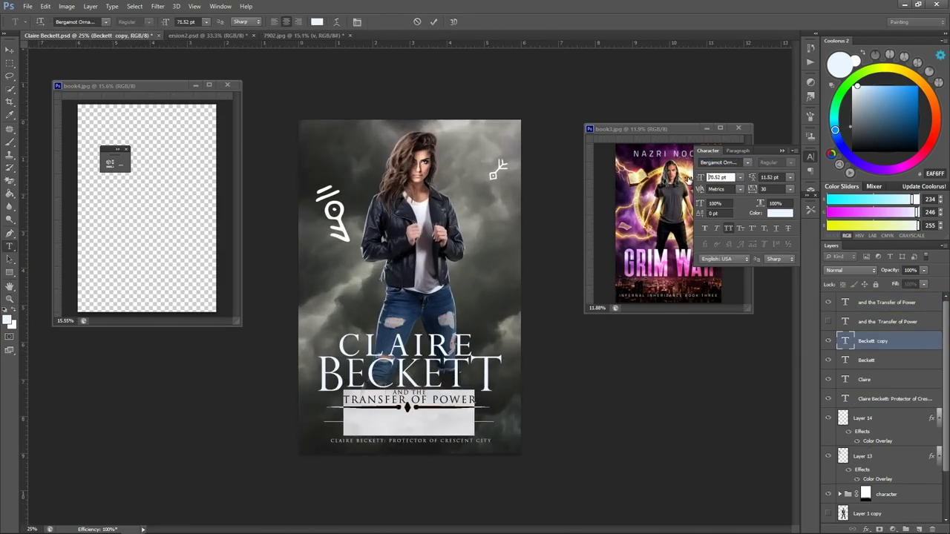
text(44.52)
key(Return)
- Rasterize the ornament copy and copy a selected ornament piece onto its own layer
right_click(906, 341)
click(802, 232)
click(10, 50)
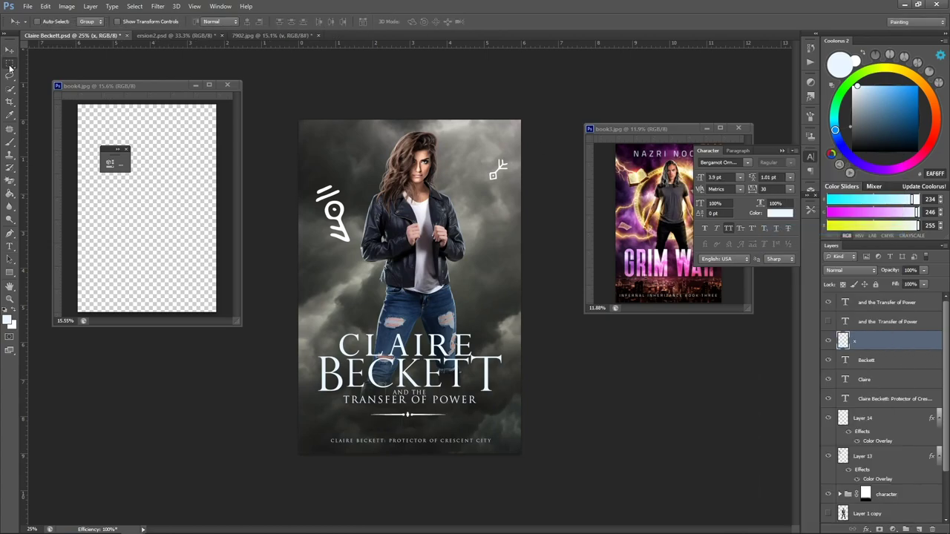
drag(411, 418, 430, 414)
key(v)
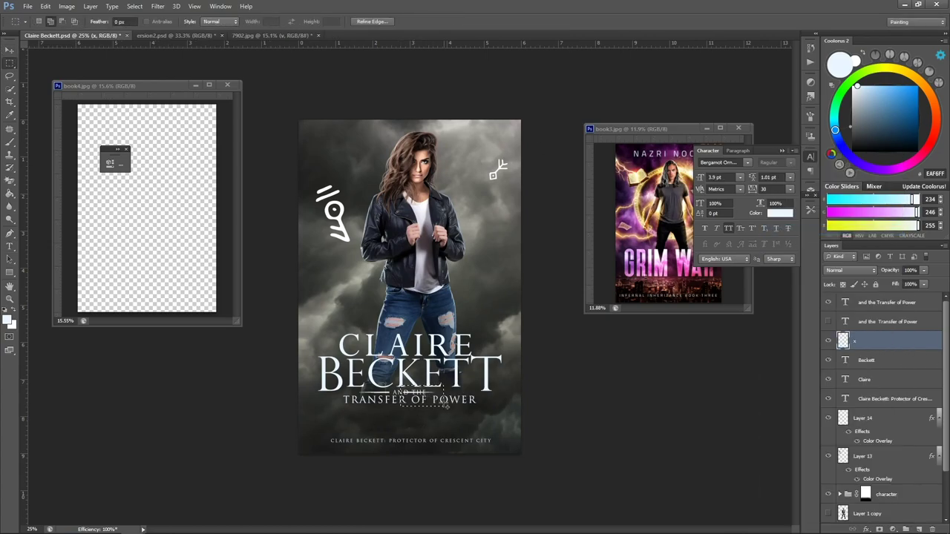
key(ctrl+j)
- Place a vertical guide at the cover centre, then hide the guides
click(884, 304)
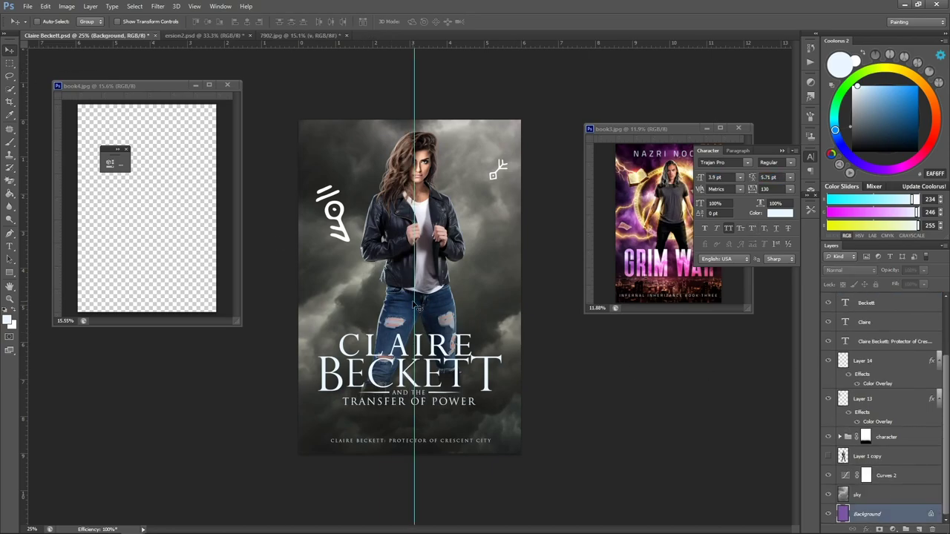
click(866, 302)
drag(25, 250, 325, 251)
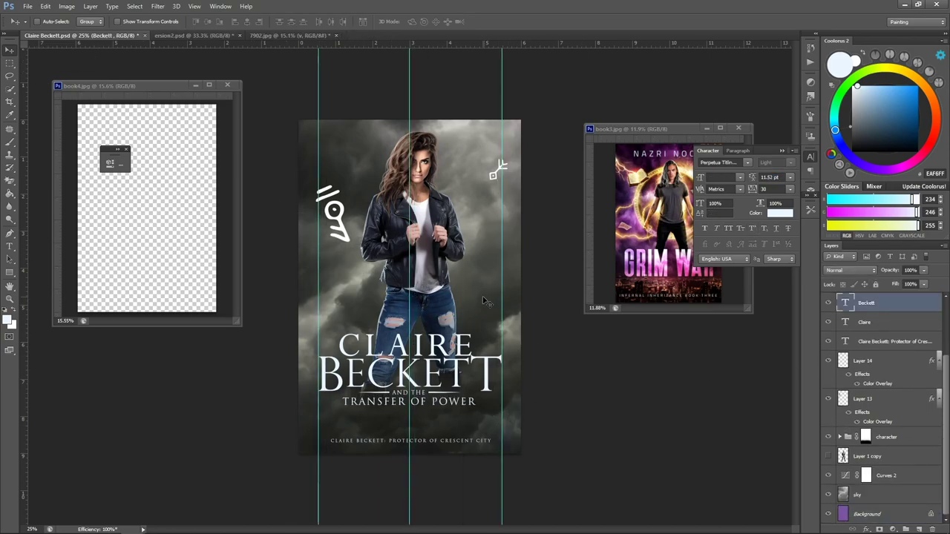
key(ctrl+semicolon)
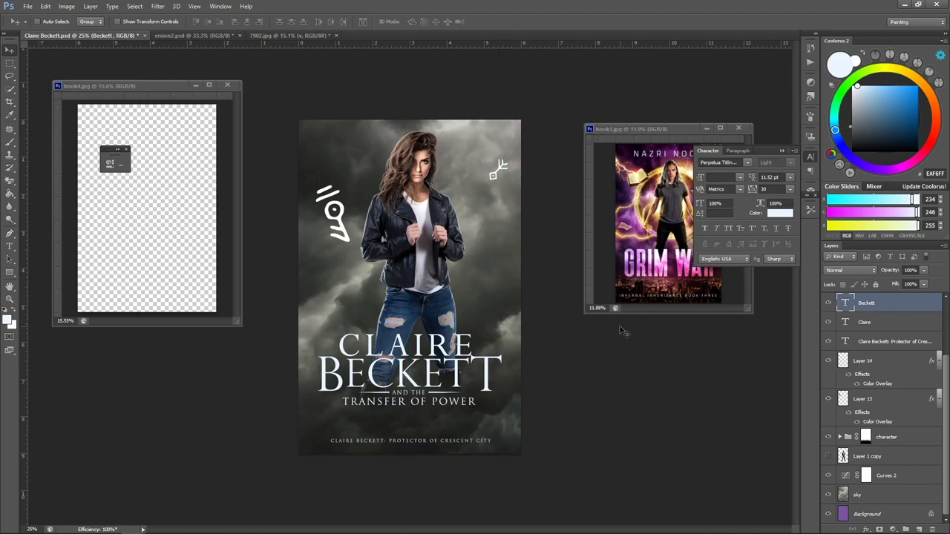
- Move the tagline up, edit its text, and check the author's email in the browser
click(887, 340)
drag(507, 421, 508, 394)
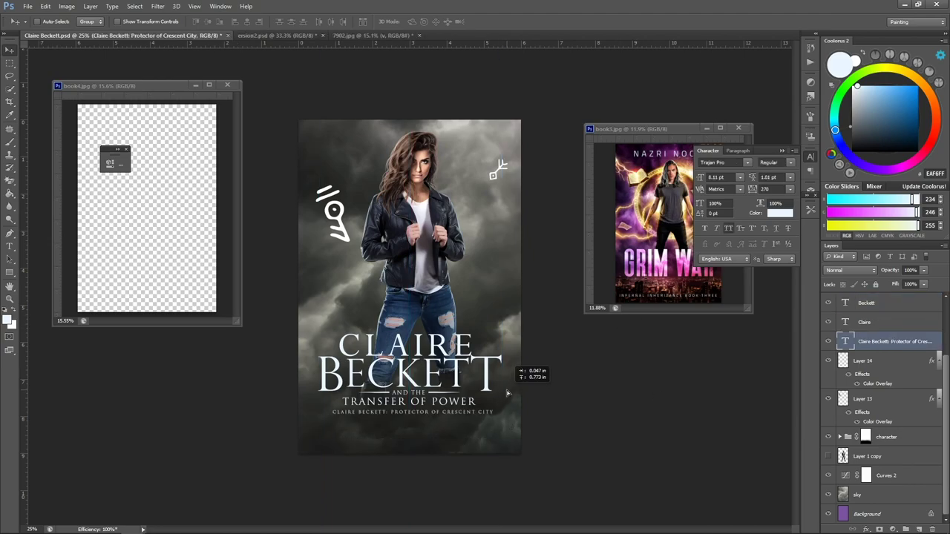
double_click(844, 341)
text(book one)
click(434, 21)
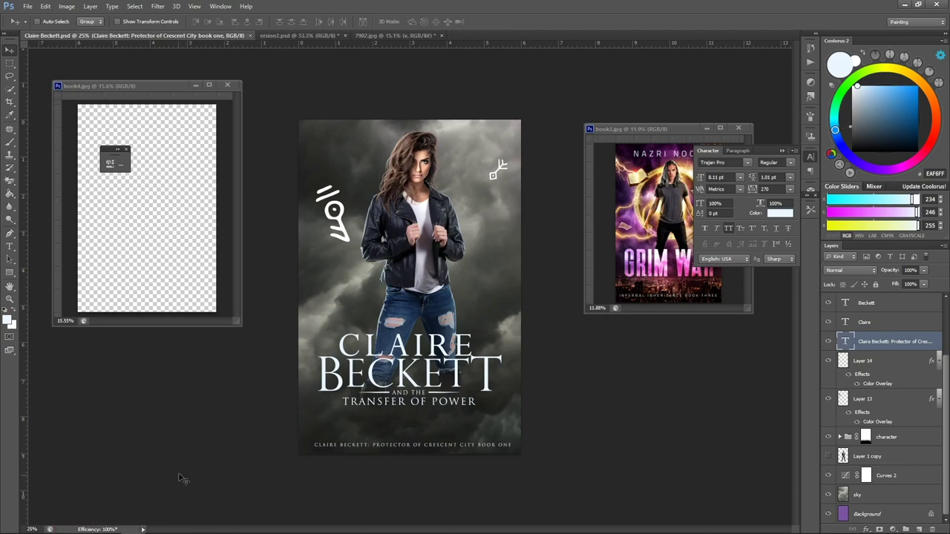
click(205, 526)
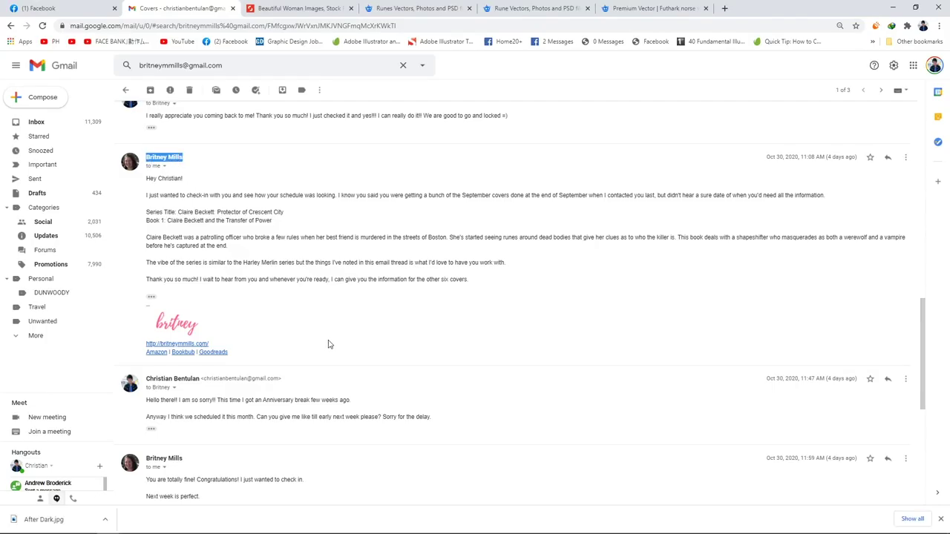
click(256, 528)
- Copy the Beckett text as the author's name in capitals, shrunk and placed at the top
drag(427, 357, 416, 438)
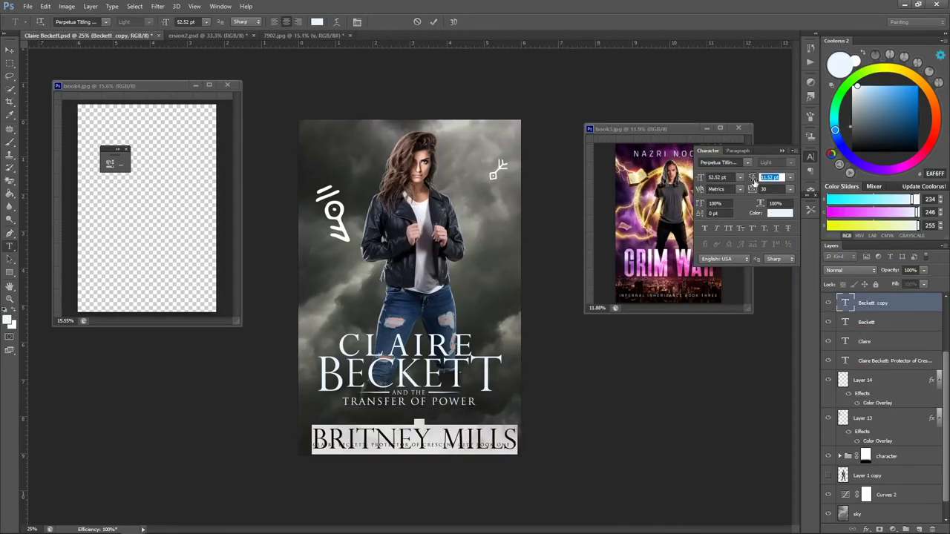
key(Return)
key(Return)
click(9, 49)
mouse_move(457, 356)
mouse_down()
mouse_move(460, 365)
mouse_move(455, 80)
mouse_up()
drag(702, 177, 698, 181)
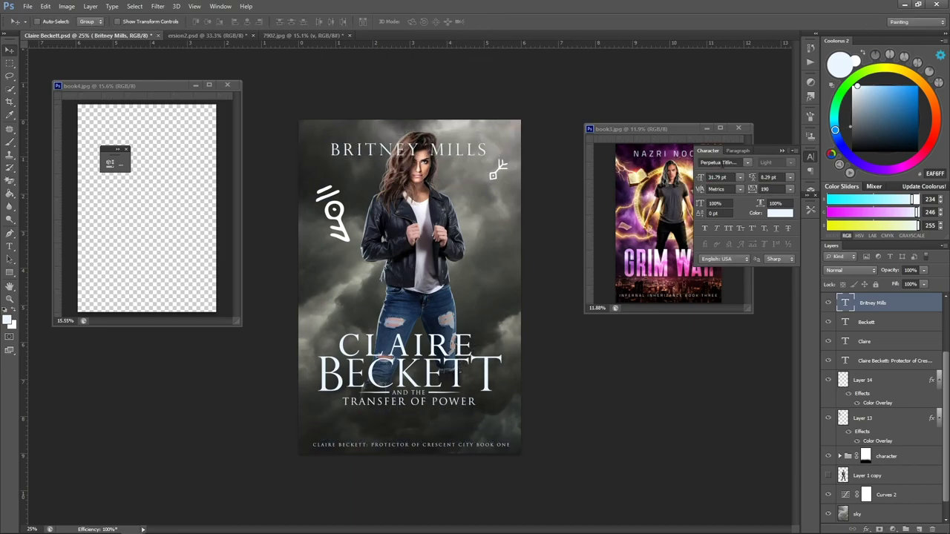
- Duplicate the character group and shift the copy slightly down
click(886, 456)
key(ctrl+j)
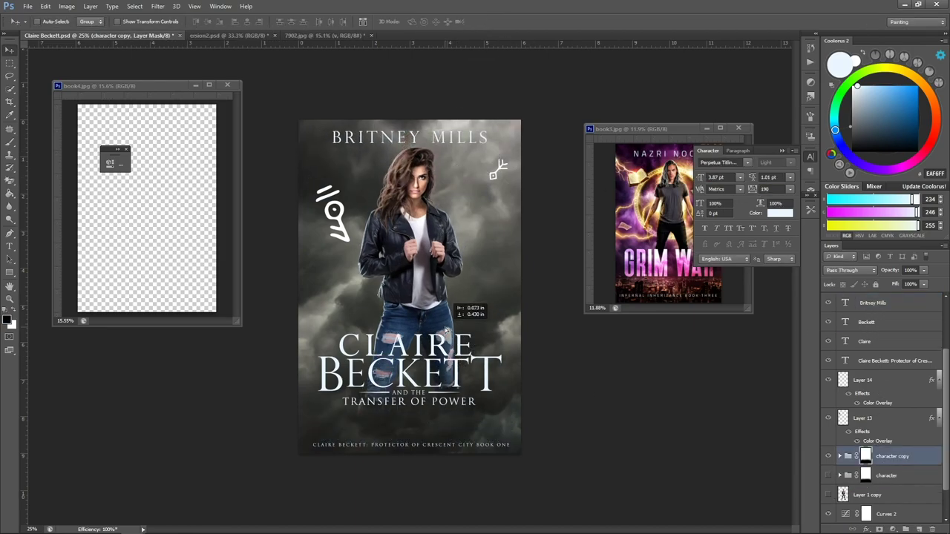
drag(456, 301, 478, 322)
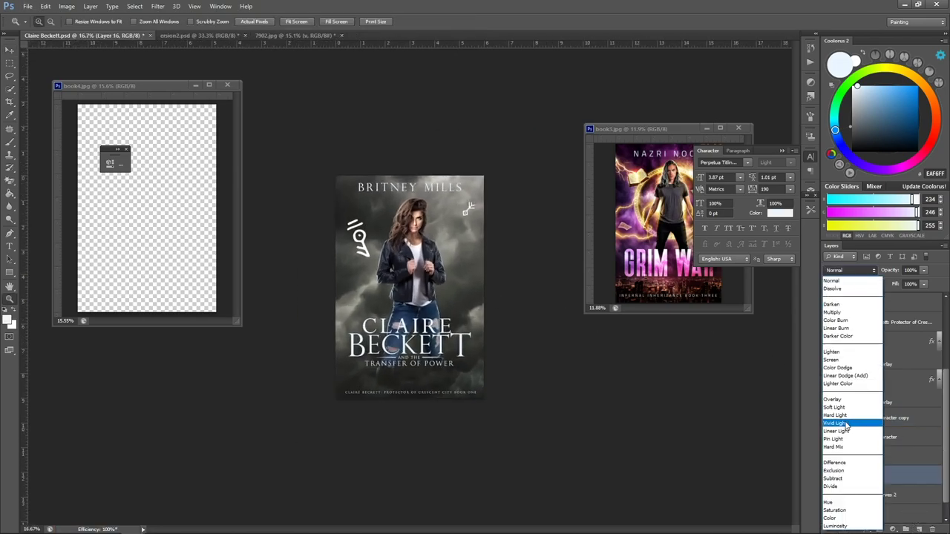
- Paint purple over the upper sky and teal-blue over the lower clouds
drag(519, 206, 392, 222)
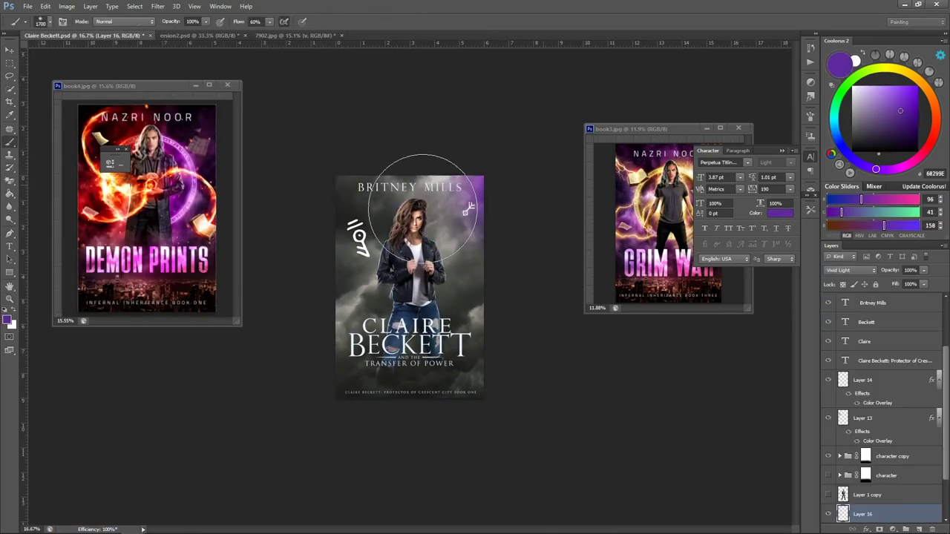
mouse_move(265, 424)
mouse_down()
mouse_move(530, 223)
mouse_move(229, 460)
mouse_up()
click(898, 97)
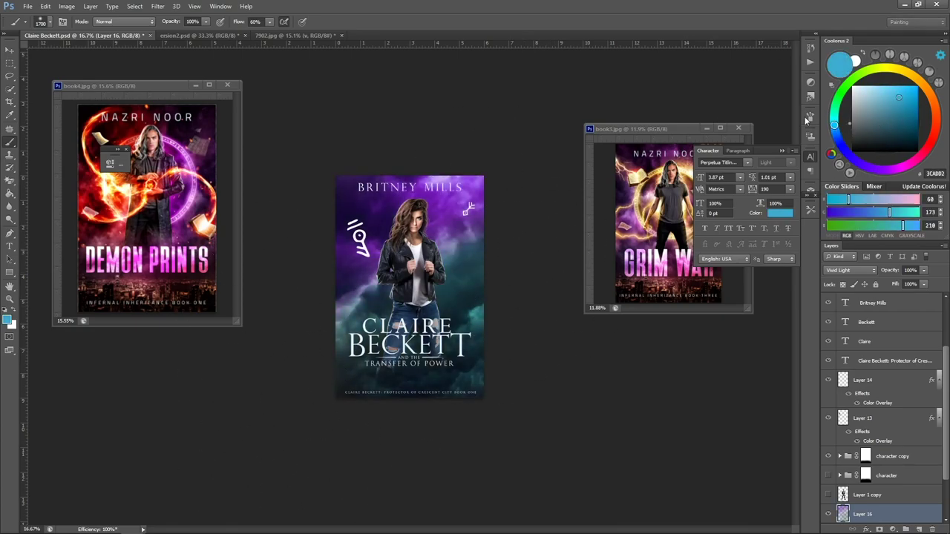
click(894, 165)
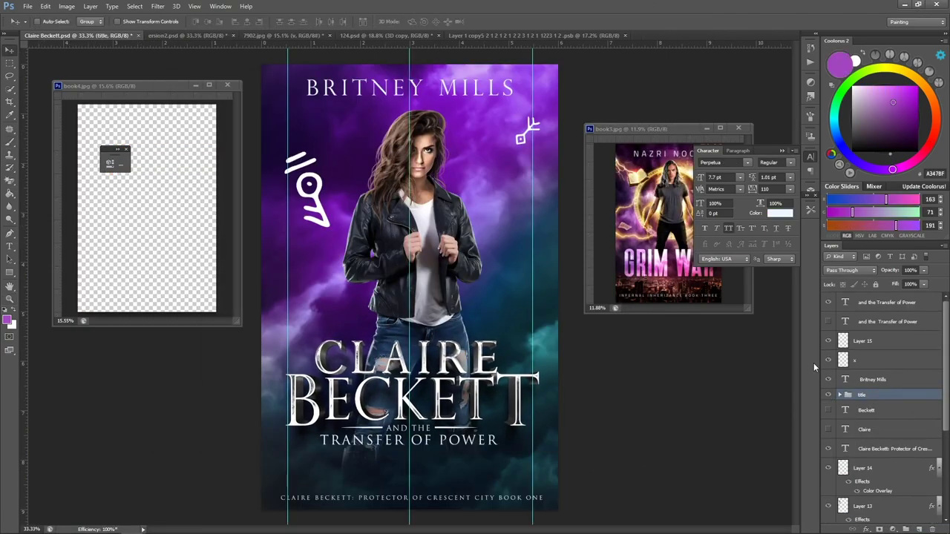
- Nudge the title group left, give the subtitle a drop shadow, and save
key(shift+Left)
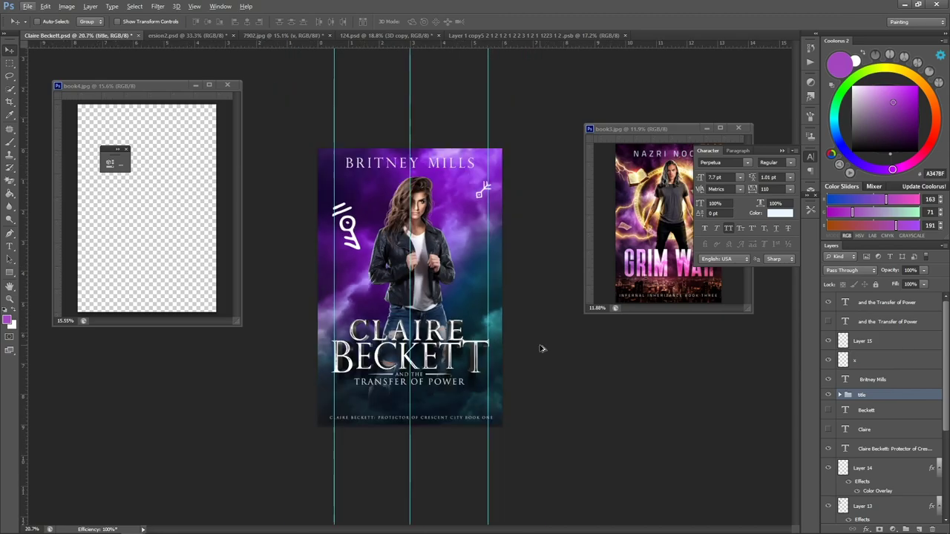
click(866, 428)
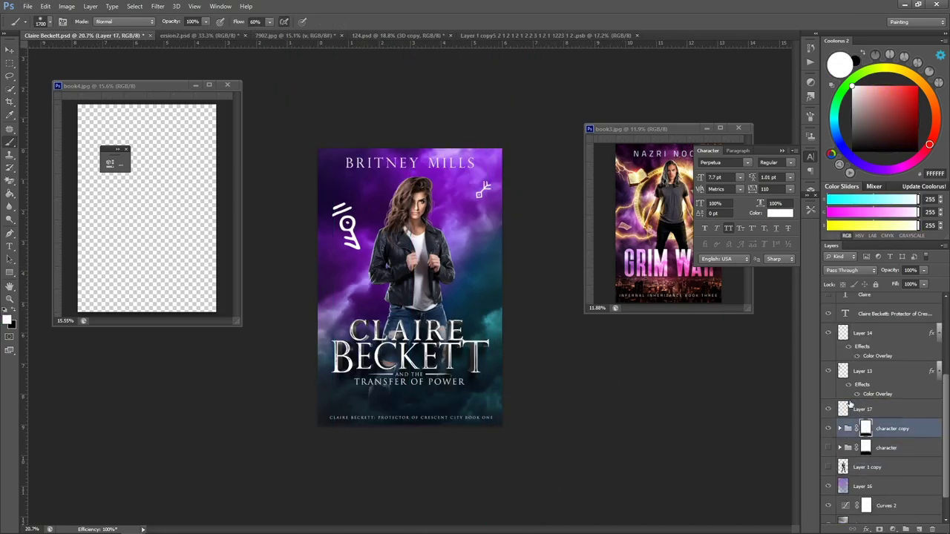
click(863, 409)
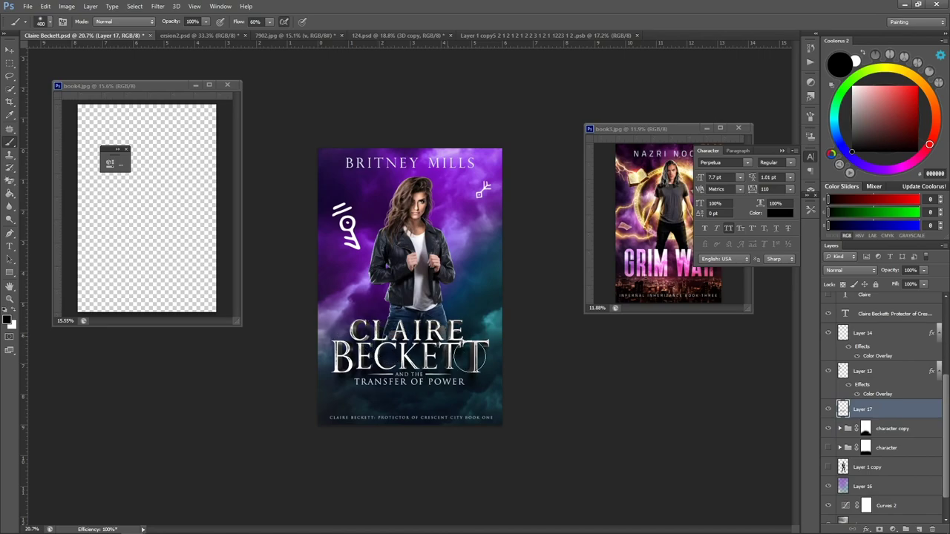
scroll(883, 401, up, 5)
double_click(876, 312)
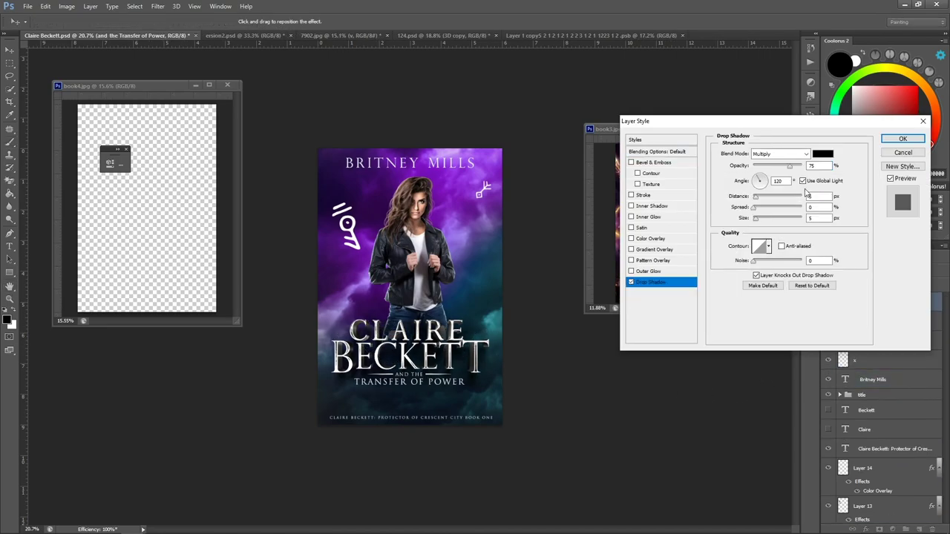
click(903, 139)
key(ctrl+s)
- Remove BOOK ONE from the series line and select Layer 18
key(t)
drag(463, 418, 501, 420)
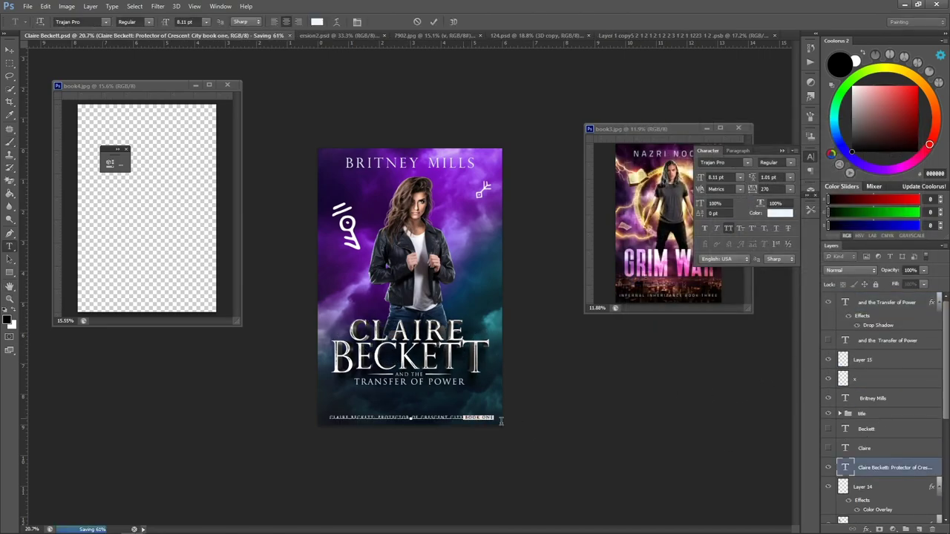
scroll(883, 408, down, 5)
click(863, 474)
- Load the 2455 rune ring brush in white at 300 px
click(10, 141)
click(48, 21)
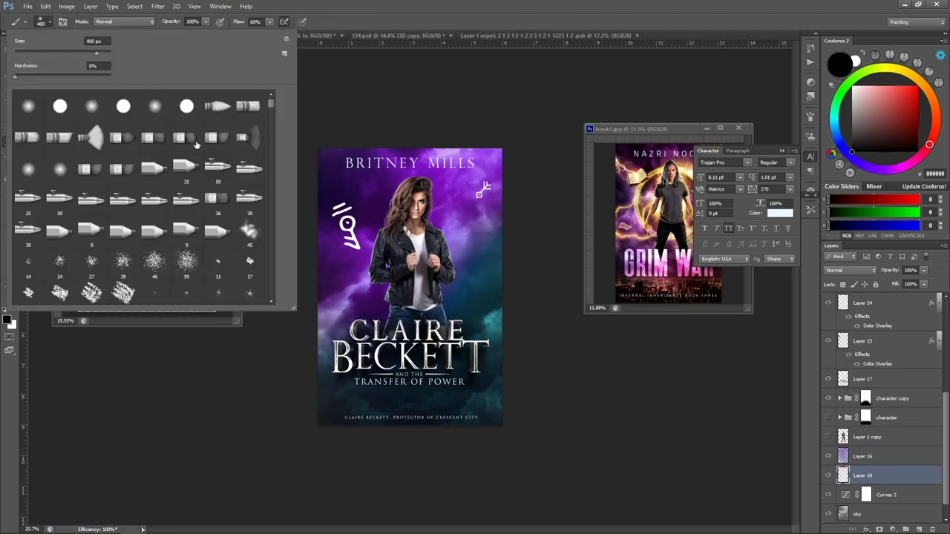
mouse_move(270, 147)
mouse_down()
mouse_move(271, 259)
mouse_move(266, 208)
mouse_up()
scroll(193, 181, up, 2)
click(249, 237)
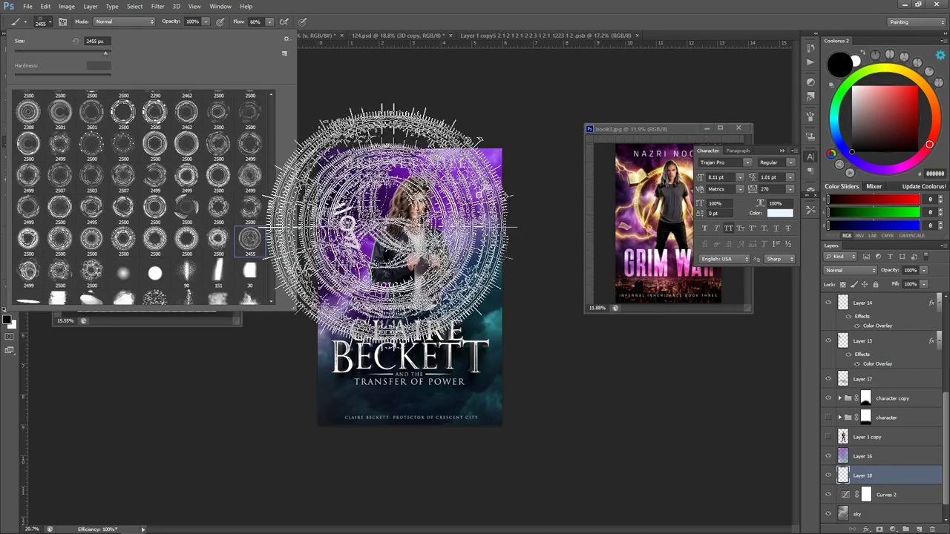
key(Return)
key(bracketleft)
key(bracketleft)
key(bracketleft)
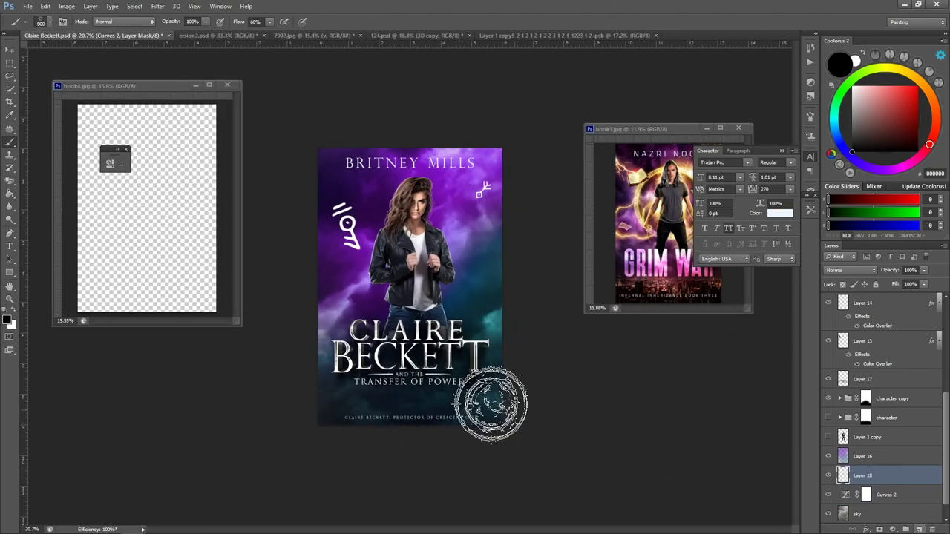
key(x)
key(bracketleft)
key(bracketleft)
key(bracketleft)
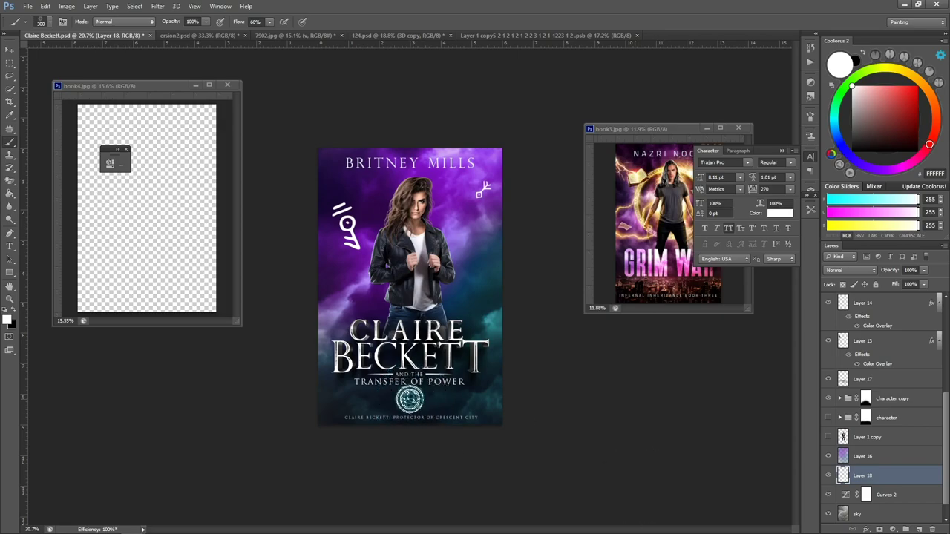
- Browse the Layers panel and select Layer 18 holding the rune ring
key(v)
scroll(440, 429, up, 2)
scroll(439, 429, up, 3)
scroll(439, 429, down, 3)
scroll(439, 429, down, 1)
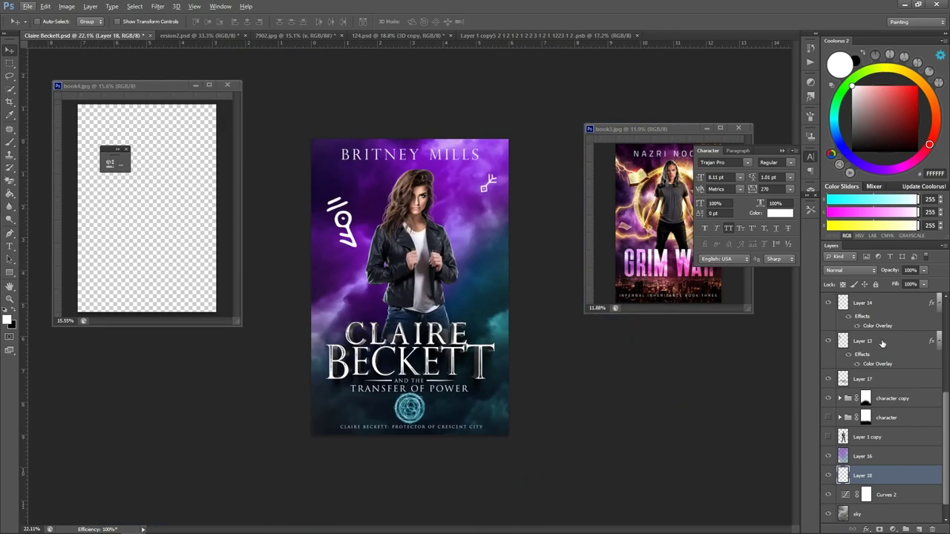
scroll(882, 343, up, 5)
click(900, 466)
scroll(894, 364, down, 5)
click(862, 456)
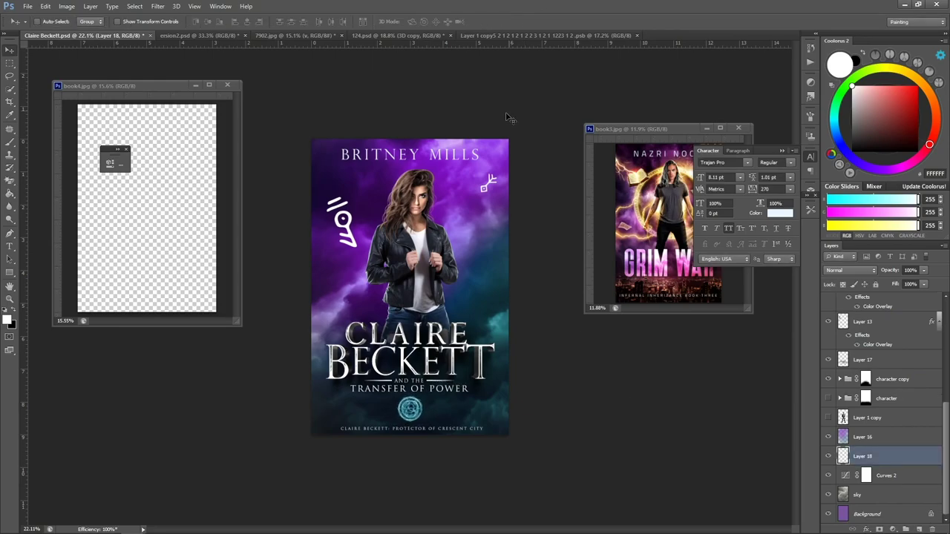
scroll(883, 371, up, 5)
- Select the number 1 text layer, zoom in, and open its layer effects
click(828, 302)
key(z)
click(420, 326)
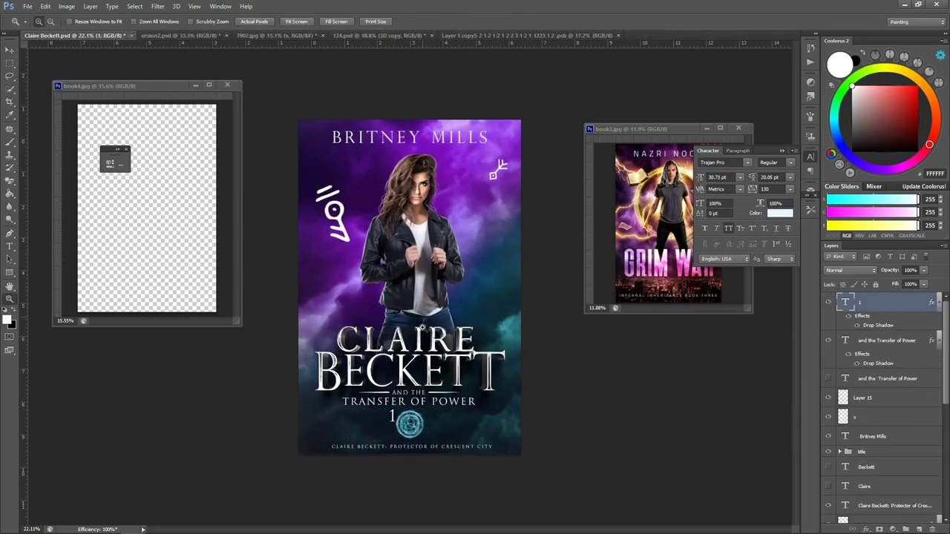
double_click(891, 303)
- Confirm the number 1 drop shadow, save the cover, and zoom out
click(651, 282)
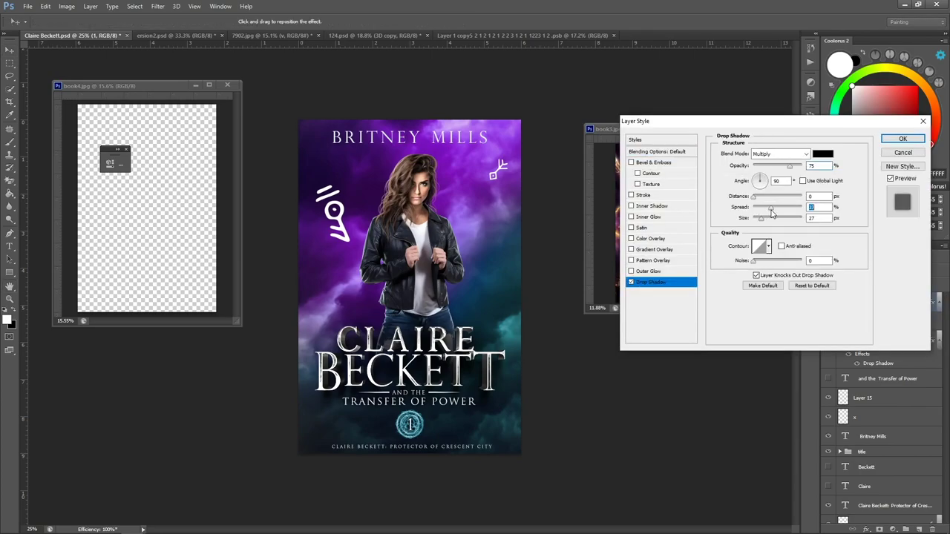
key(Return)
key(ctrl+s)
key(ctrl+minus)
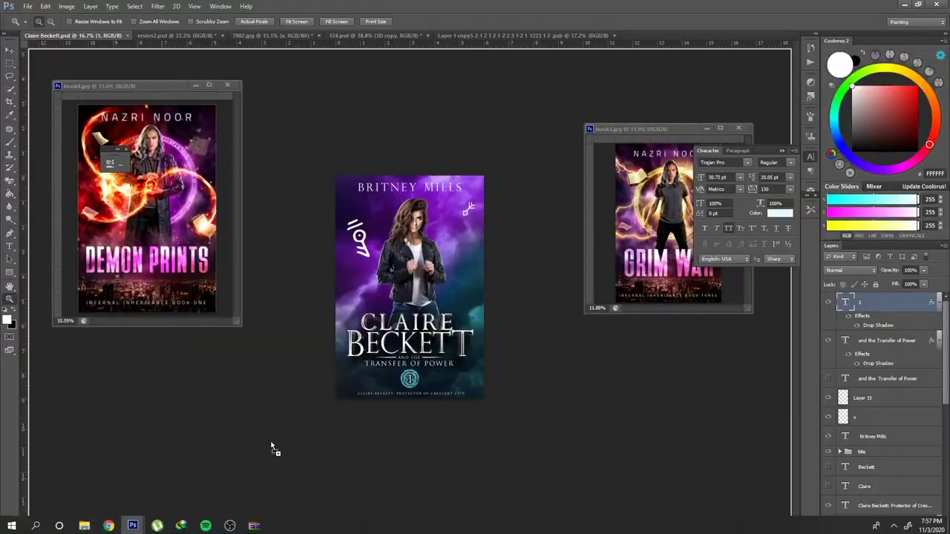
- Place the city skyline beneath Layer 16 with a clipped Hue/Saturation at -35 saturation
drag(141, 525, 371, 312)
key(Return)
drag(856, 484, 883, 446)
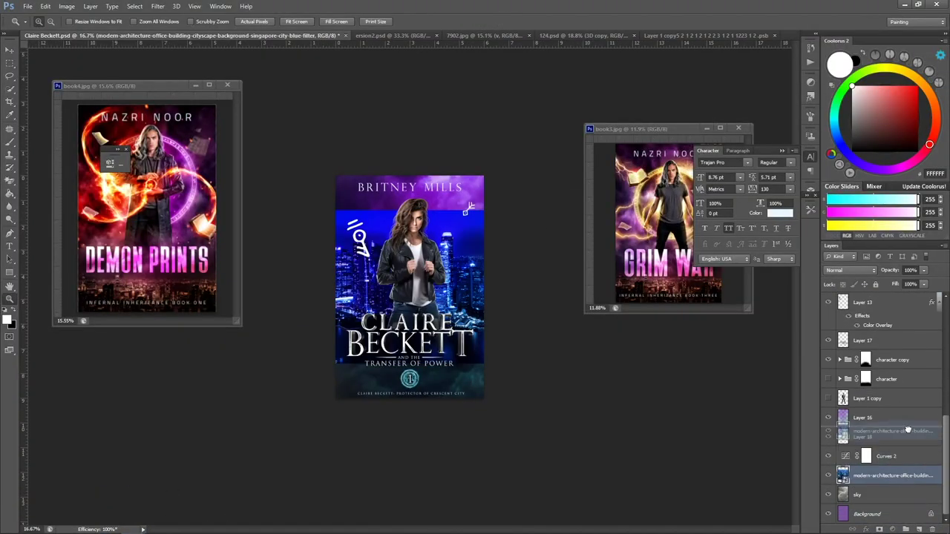
click(892, 529)
click(868, 400)
drag(180, 244, 164, 245)
- Mask the city layer to show it only across the lower half, and move it up
click(110, 161)
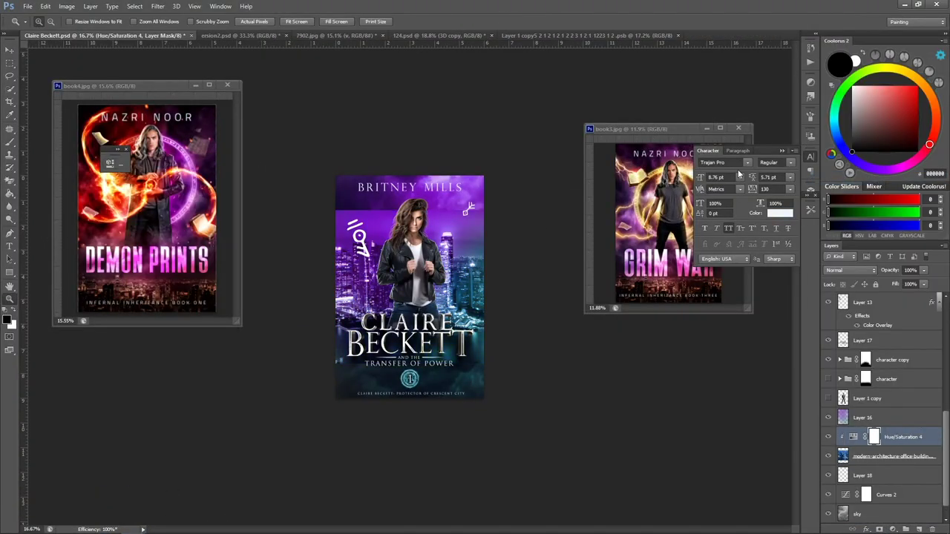
click(811, 156)
click(902, 456)
alt+click(880, 529)
key(b)
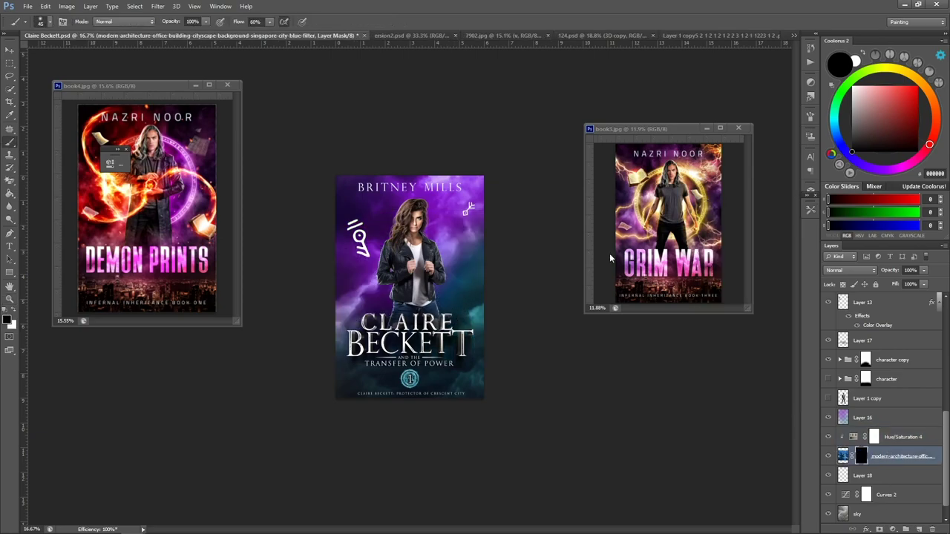
key(x)
key(bracketleft)
key(bracketleft)
key(bracketleft)
drag(356, 349, 507, 366)
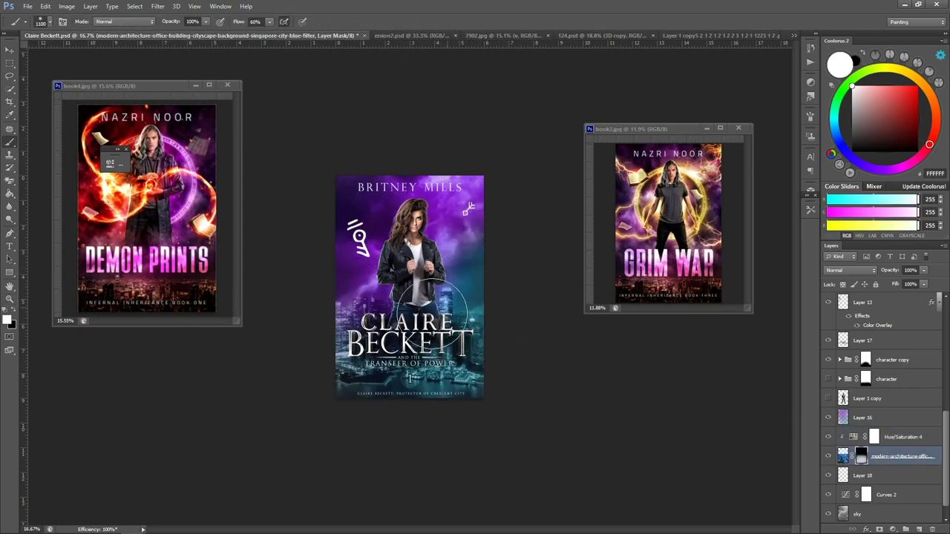
key(v)
drag(444, 318, 451, 281)
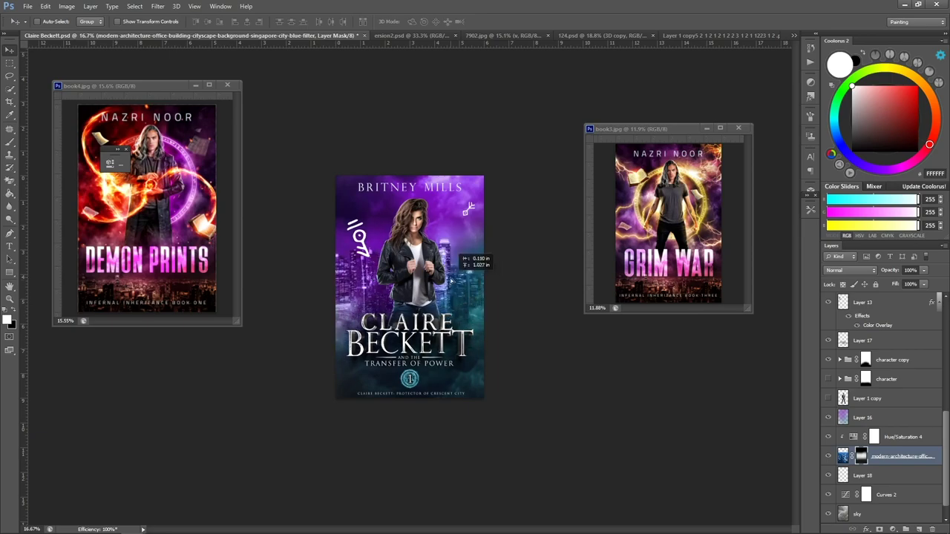
key(b)
key(x)
key(x)
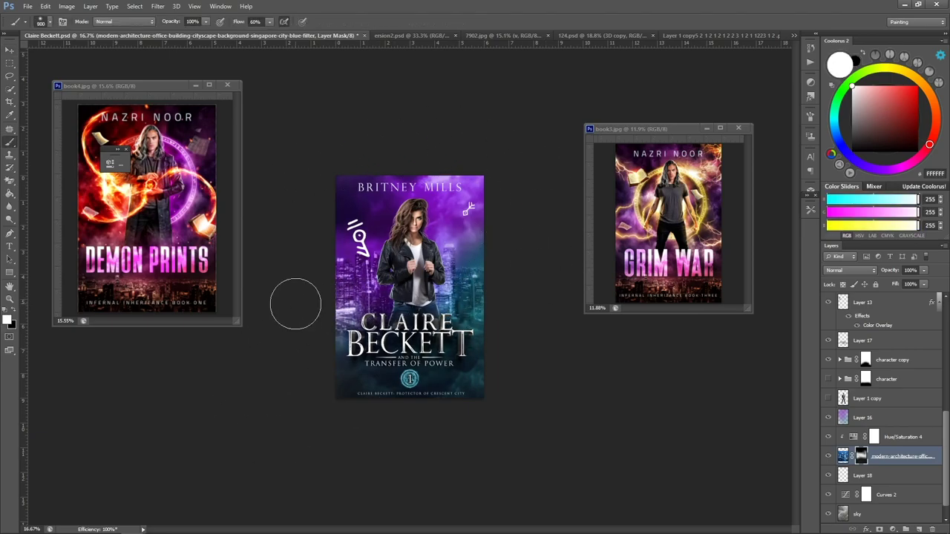
- Clip a Levels adjustment to the city with output levels 36 and 175
click(894, 527)
click(913, 245)
drag(223, 288, 160, 287)
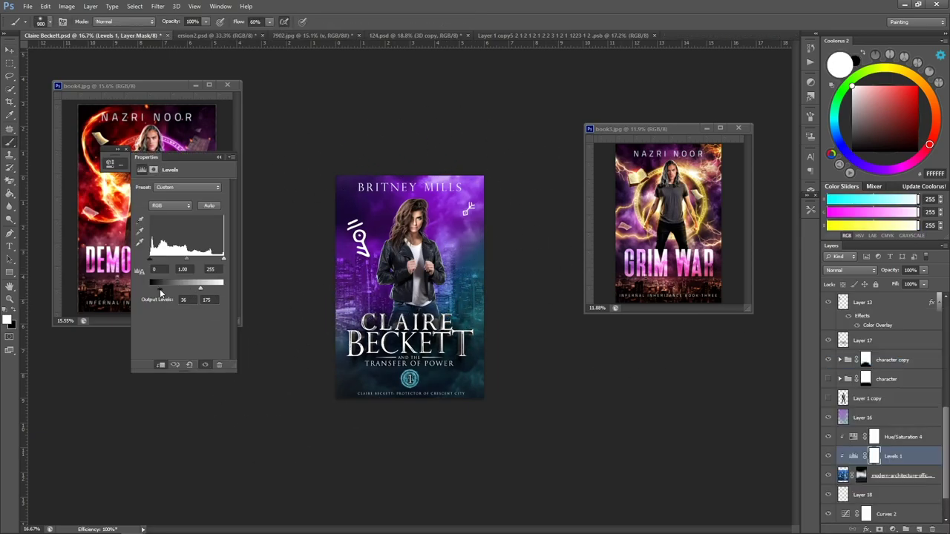
- Add a drop shadow to the author name text layer
scroll(883, 416, up, 5)
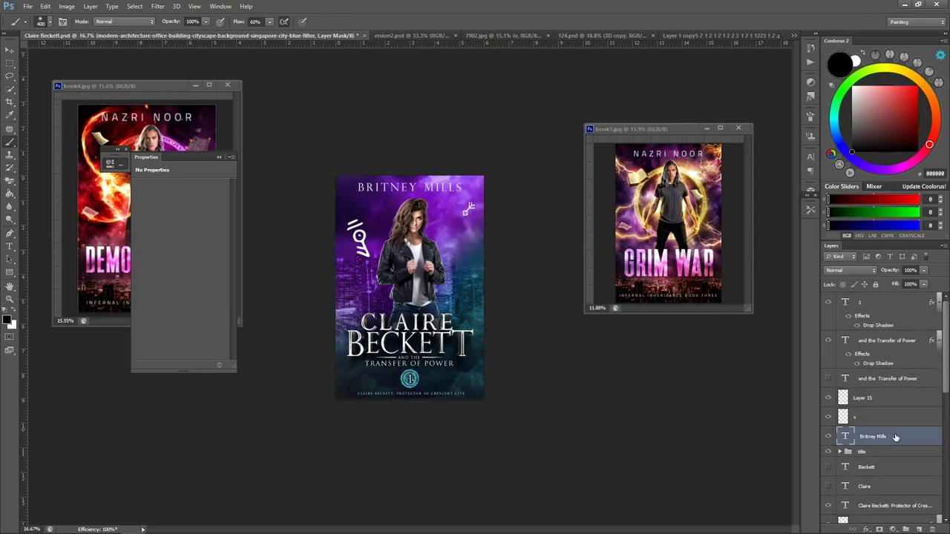
double_click(913, 436)
click(656, 284)
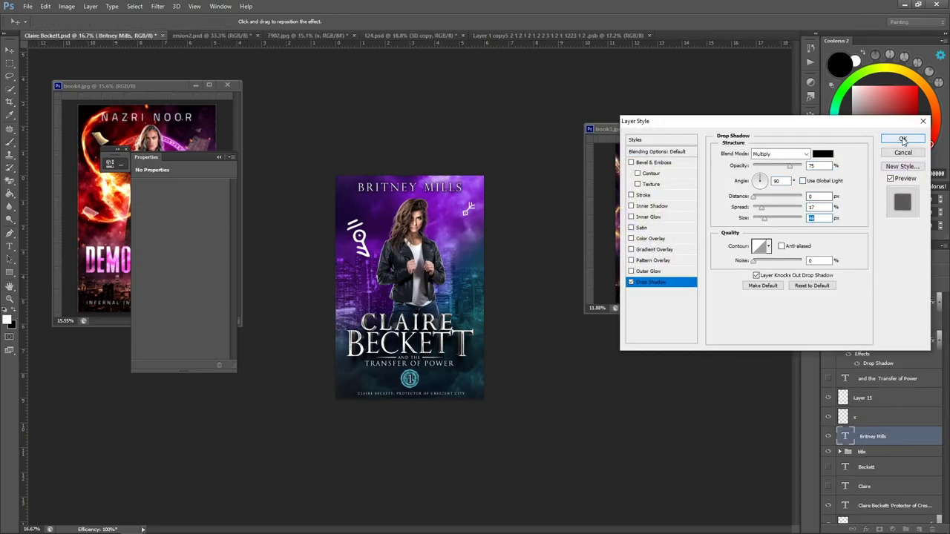
click(902, 139)
- Set Layer 19's blend mode to Overlay
click(863, 398)
click(850, 270)
click(846, 386)
key(b)
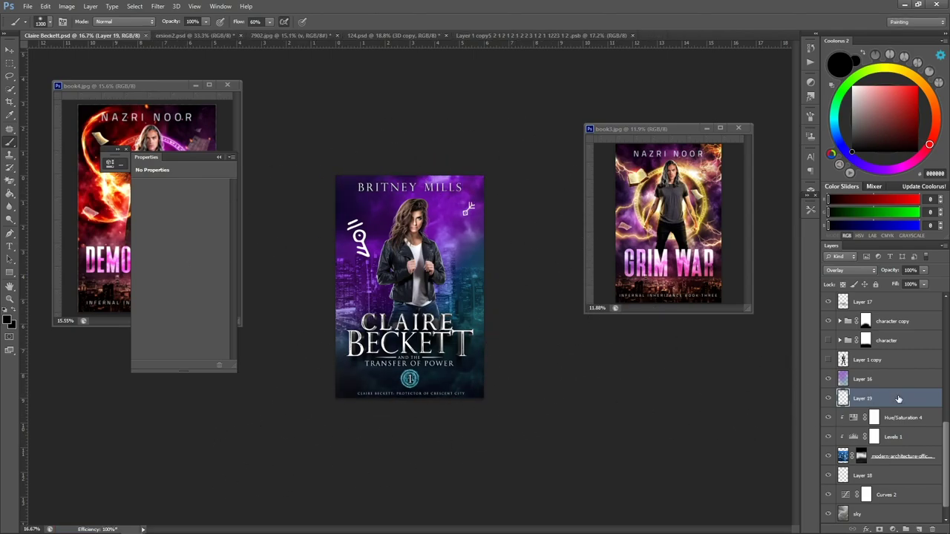
- On a new layer, stamp a white magic-circle brush onto the cover
key(ctrl+shift+alt+n)
click(47, 21)
drag(272, 100, 272, 252)
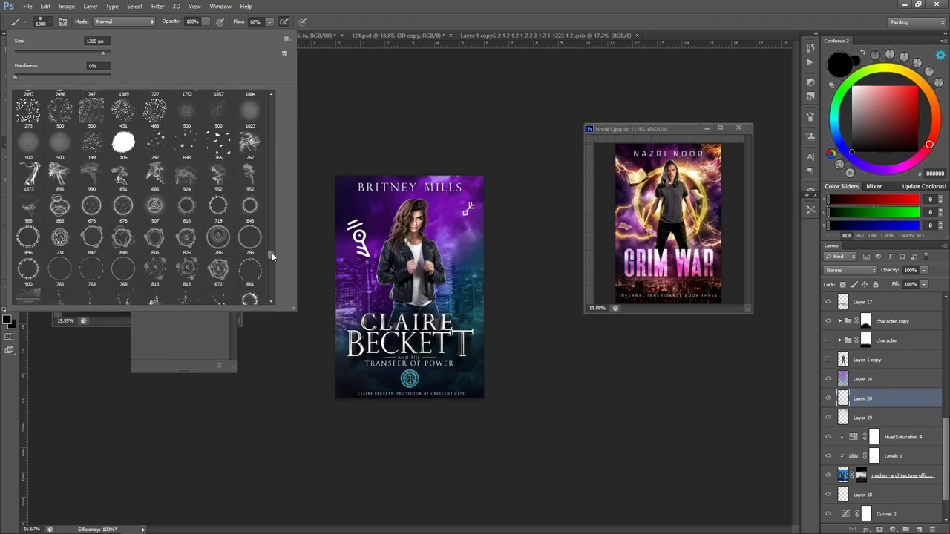
double_click(170, 216)
key(x)
click(412, 267)
- Squash the magic circle to about 60% height, rotate it ~74° and place it on the right side
key(ctrl+t)
drag(411, 190, 411, 246)
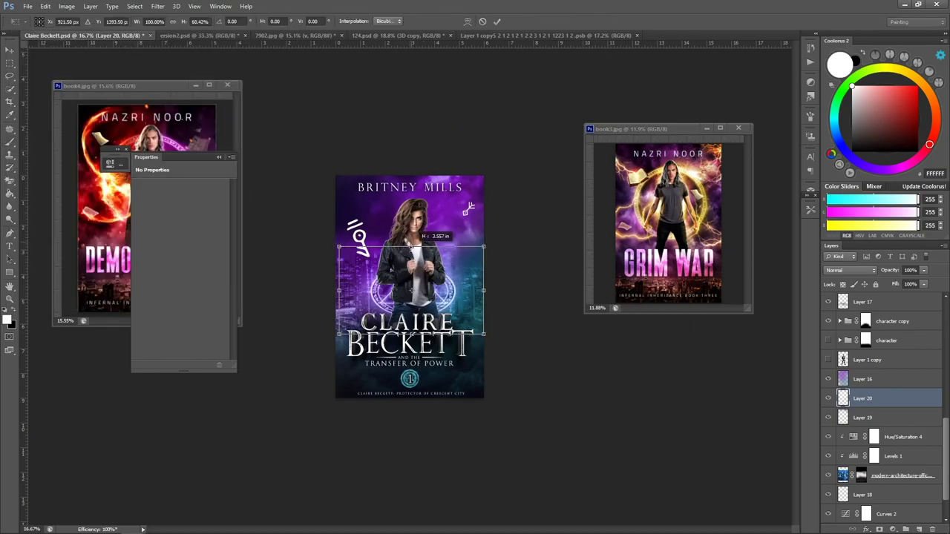
mouse_move(486, 241)
mouse_down()
mouse_move(492, 159)
mouse_move(503, 240)
mouse_up()
mouse_move(415, 282)
mouse_down()
mouse_move(503, 298)
mouse_move(555, 271)
mouse_up()
key(Return)
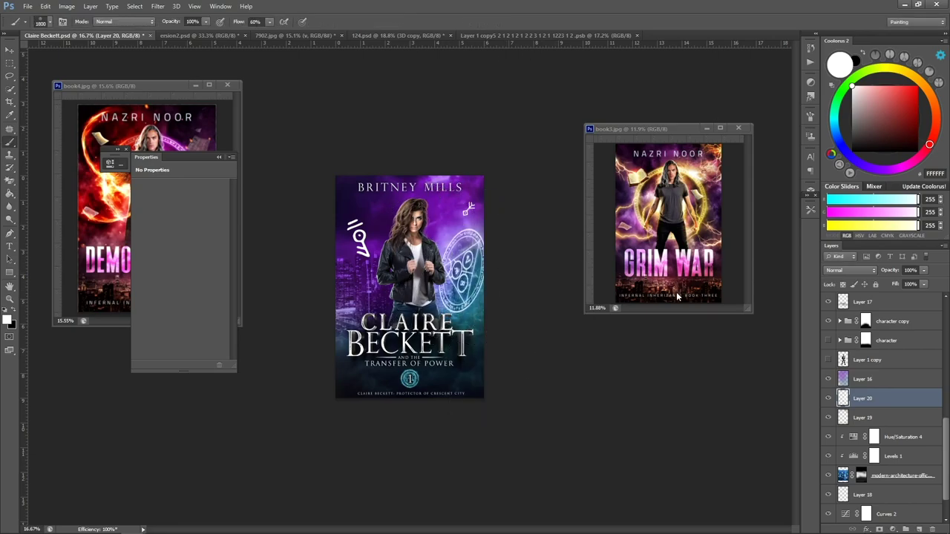
key(v)
key(ctrl+t)
key(Escape)
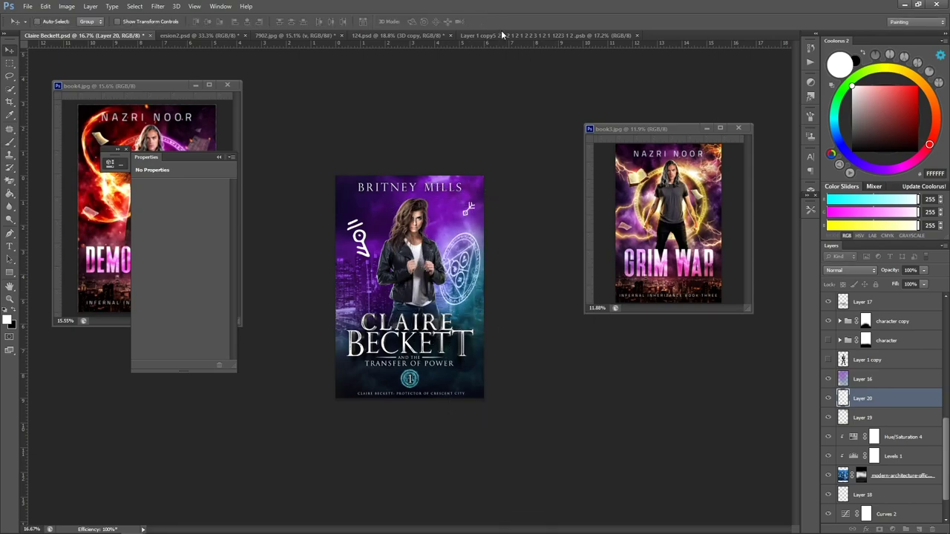
click(473, 284)
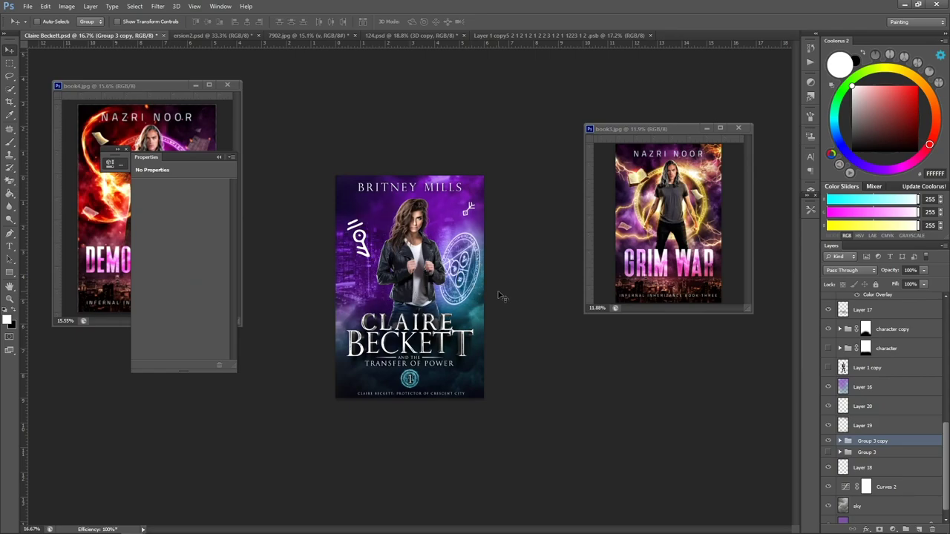
drag(499, 295, 466, 303)
- Duplicate Layer 14 and try a Motion Blur on it, then discard the duplicate
scroll(890, 393, up, 3)
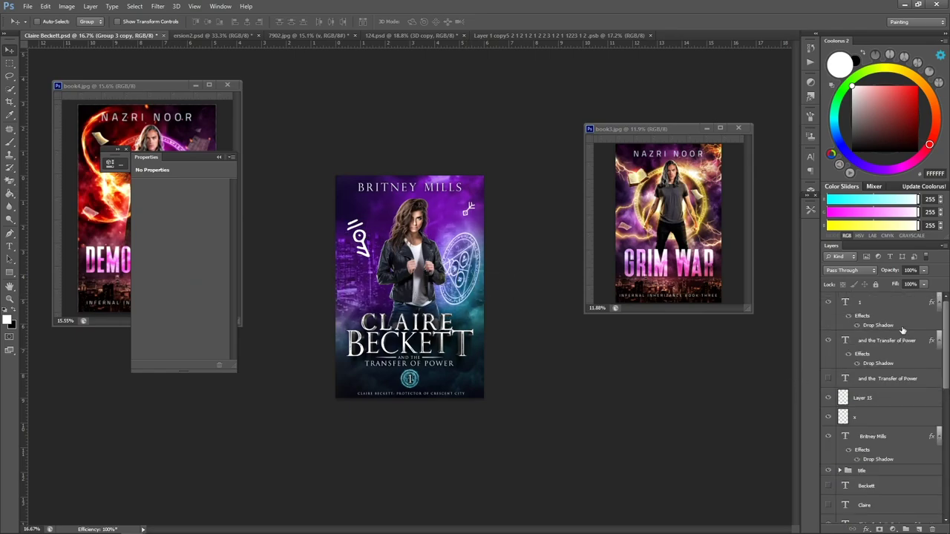
scroll(898, 396, up, 2)
click(903, 397)
key(ctrl+j)
click(157, 6)
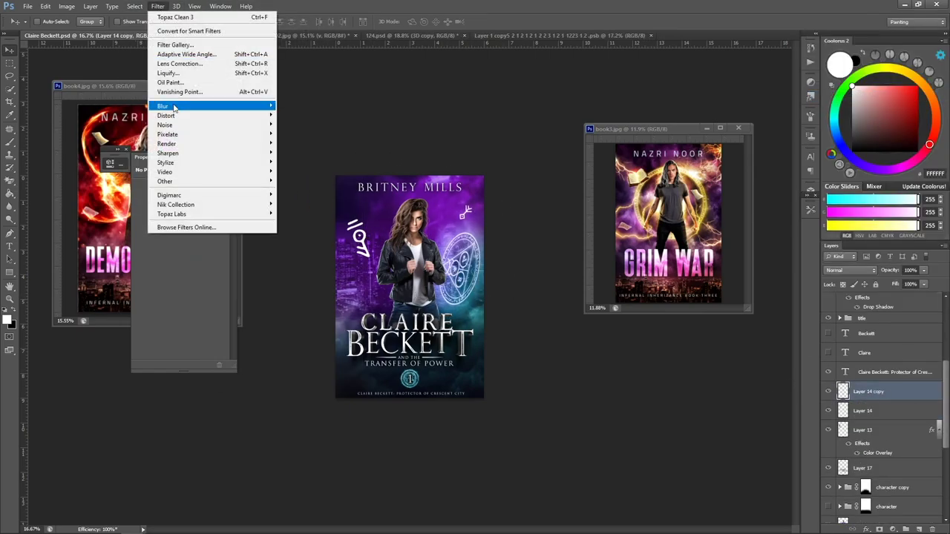
click(401, 245)
key(Return)
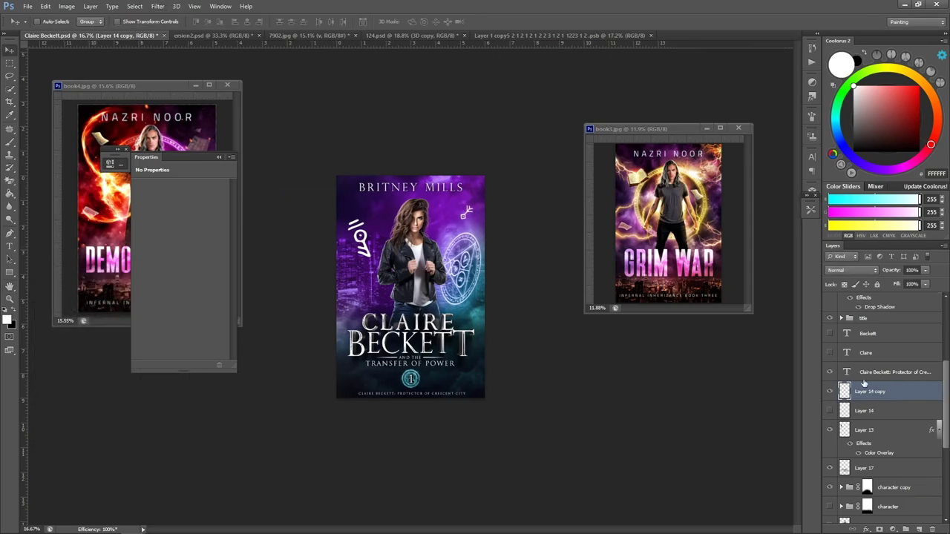
key(Delete)
- Apply Motion Blur to Layer 13's small key symbol and move it lower on the cover
click(157, 6)
click(324, 194)
key(Return)
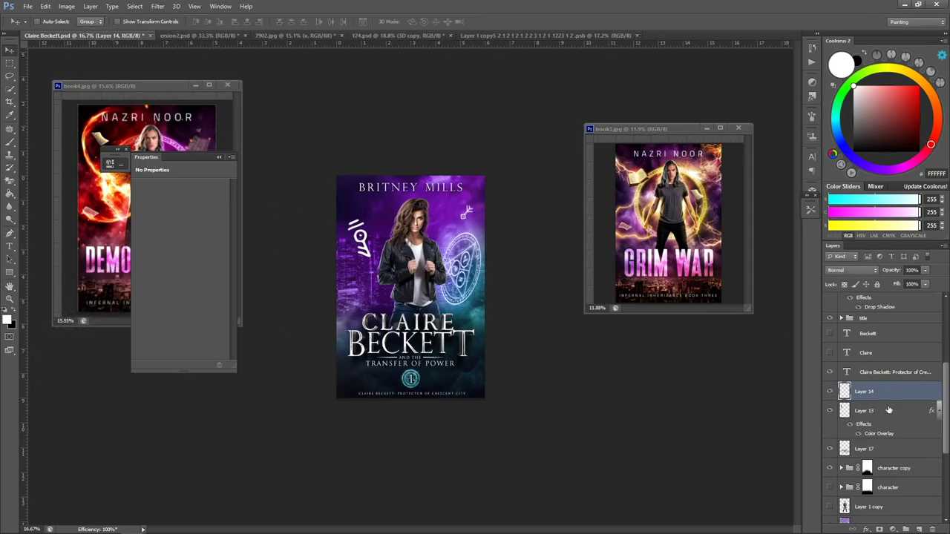
key(alt+bracketleft)
click(157, 6)
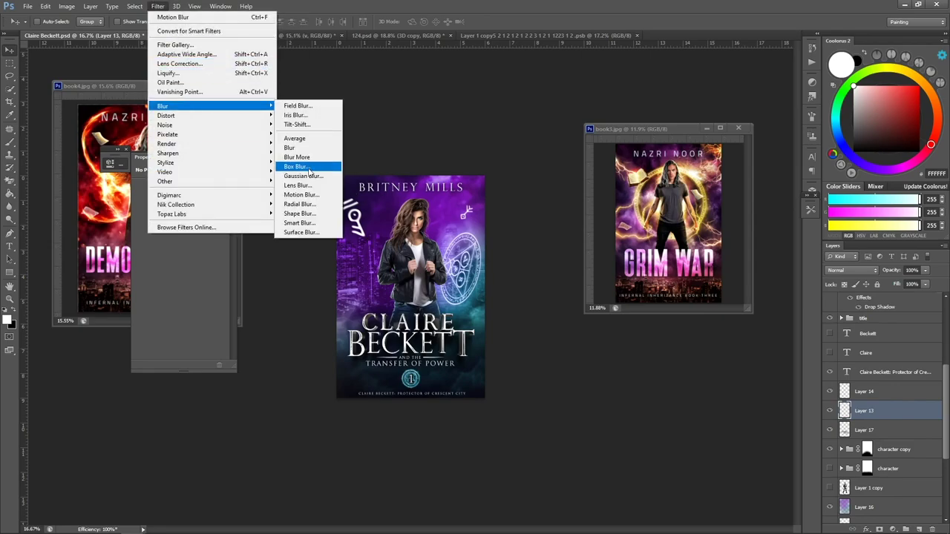
click(324, 195)
key(Return)
drag(397, 256, 393, 327)
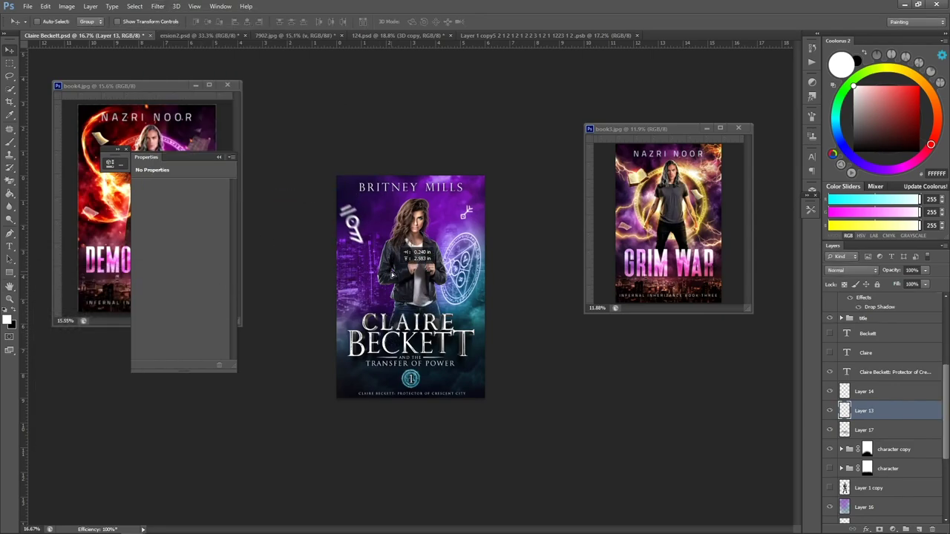
- Stamp a different magic-circle brush and Distort it by pulling the top-left corner to tilt it
key(alt+bracketleft)
key(alt+bracketleft)
key(alt+bracketleft)
key(alt+bracketleft)
key(alt+bracketleft)
key(b)
click(41, 21)
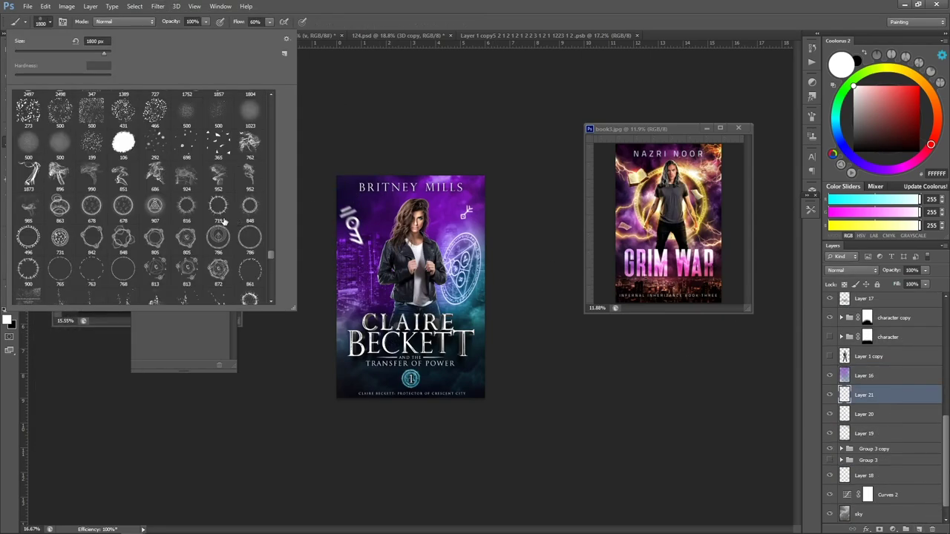
double_click(59, 207)
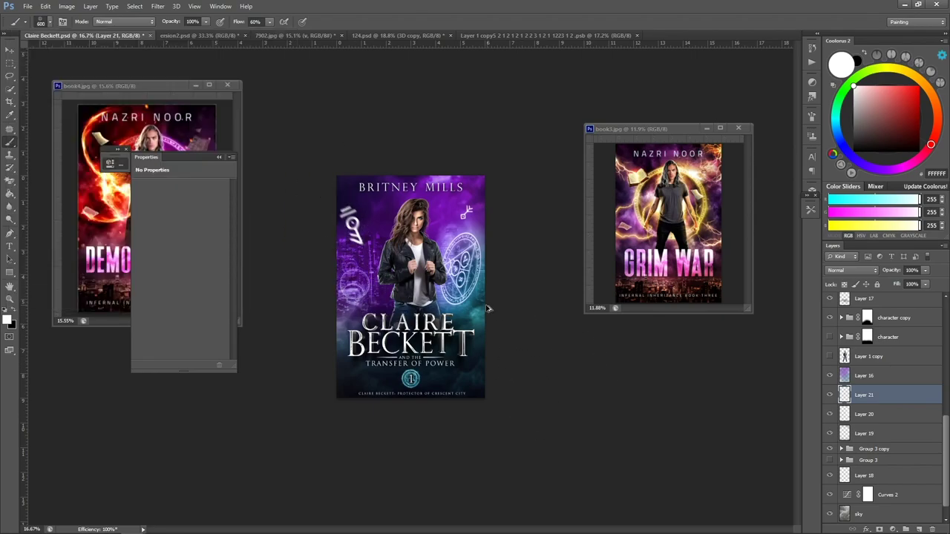
key(ctrl+t)
right_click(401, 250)
click(454, 303)
mouse_move(347, 211)
mouse_down()
mouse_move(346, 160)
mouse_move(320, 263)
mouse_up()
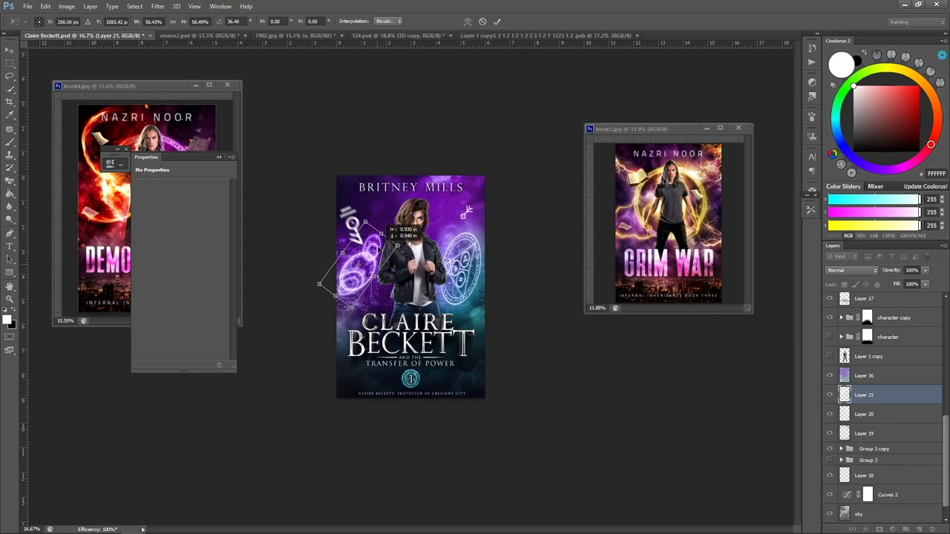
click(497, 22)
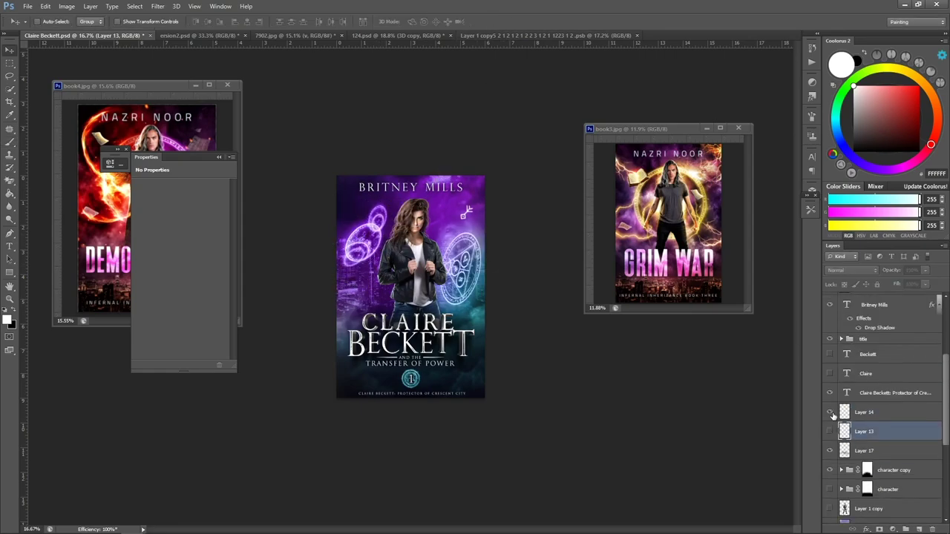
- Show Layer 13's symbol and add a new empty layer for painting
click(829, 431)
key(ctrl+t)
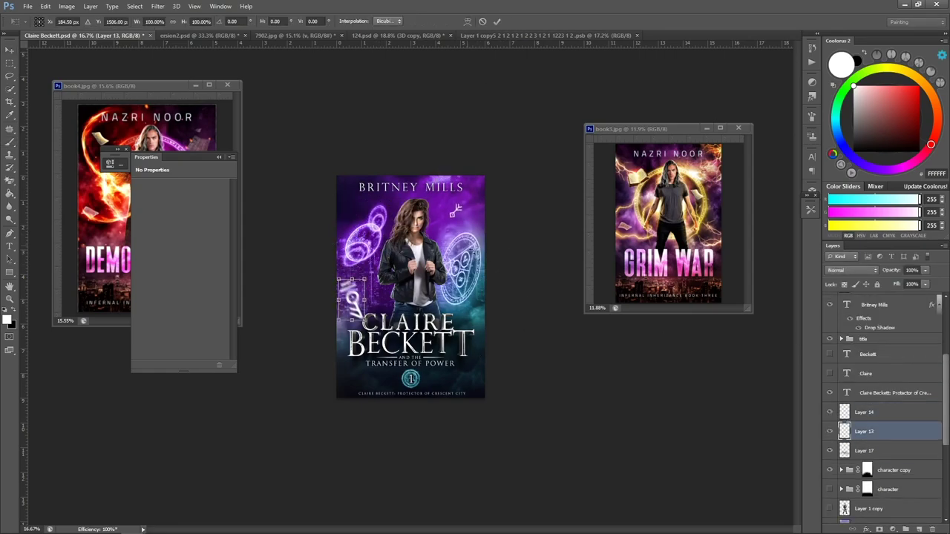
key(Return)
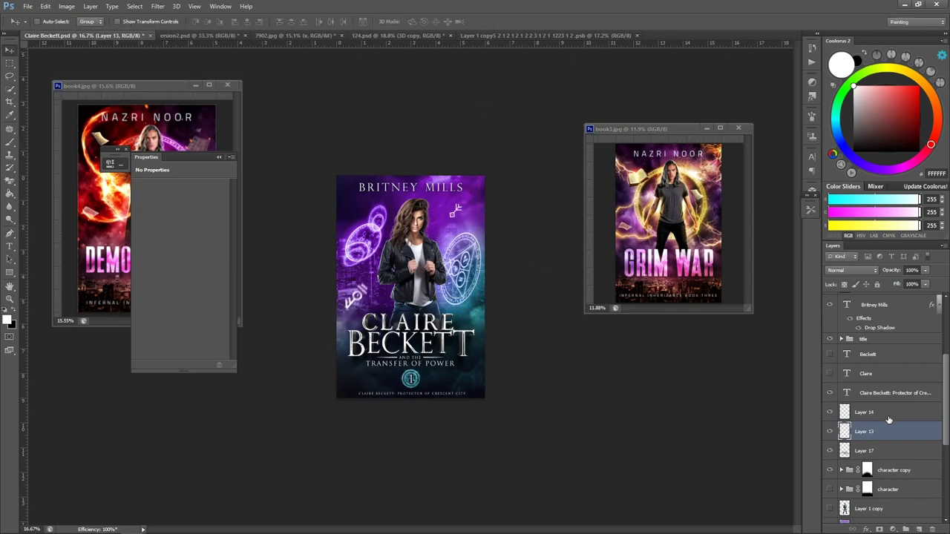
key(ctrl+shift+alt+n)
key(b)
- Try Color Dodge and Hard Light blending on the layer with a light orange, size-200 brush
click(853, 270)
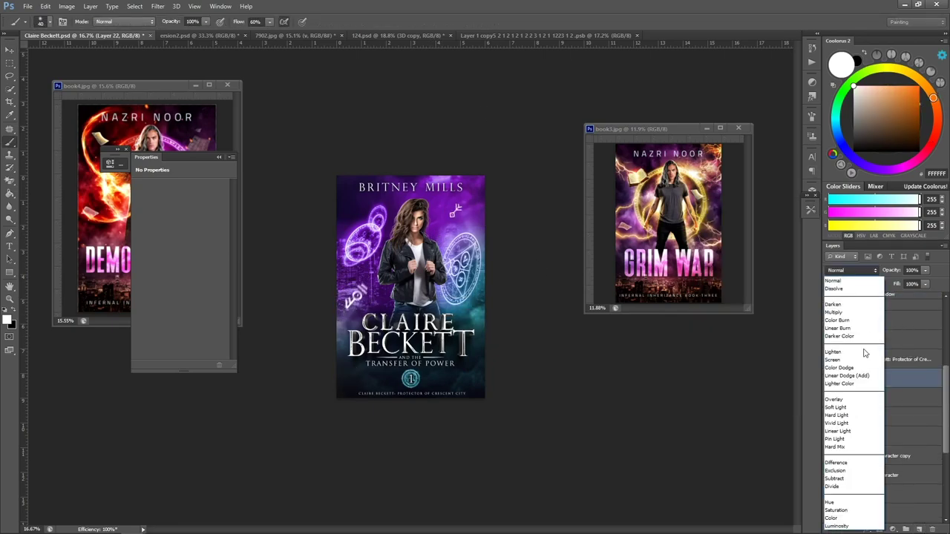
key(Escape)
alt+click(404, 223)
click(853, 270)
click(855, 329)
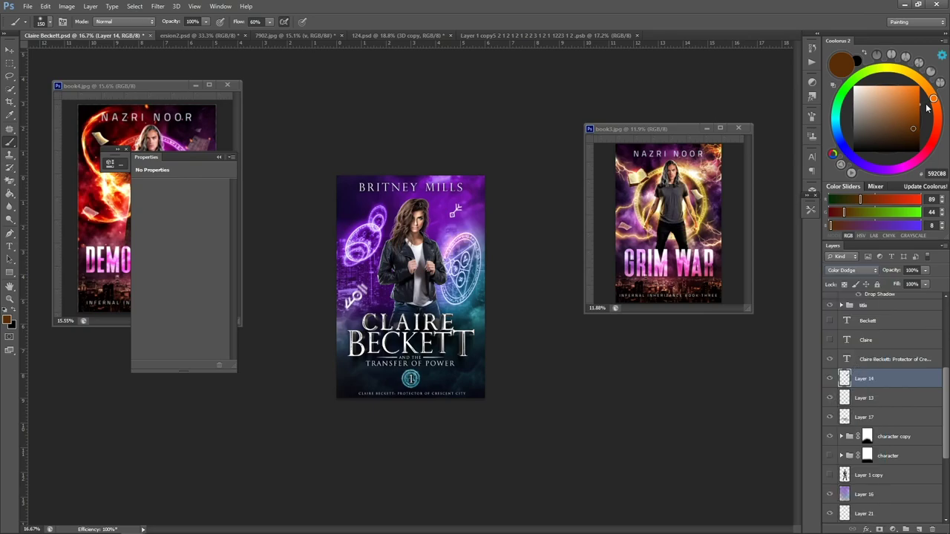
alt+click(454, 265)
click(854, 270)
click(854, 302)
click(890, 87)
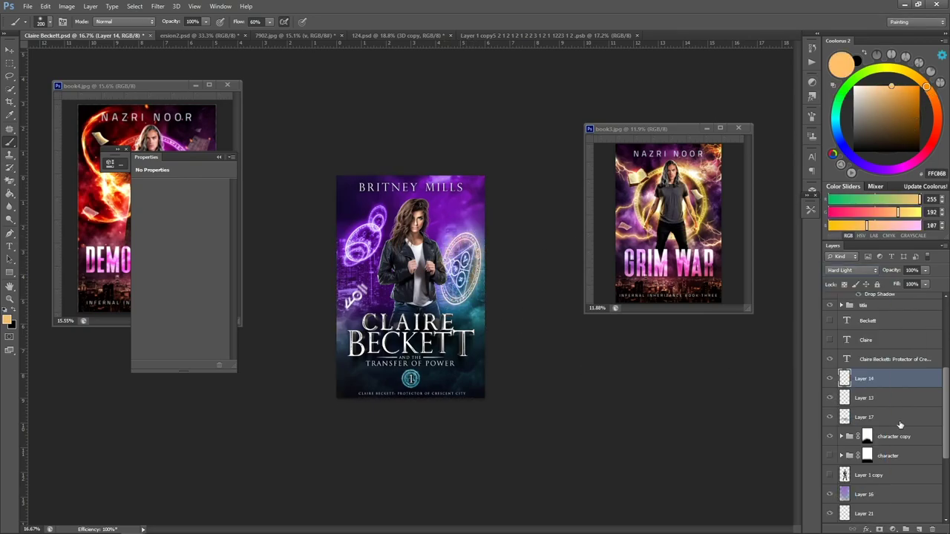
scroll(890, 423, down, 3)
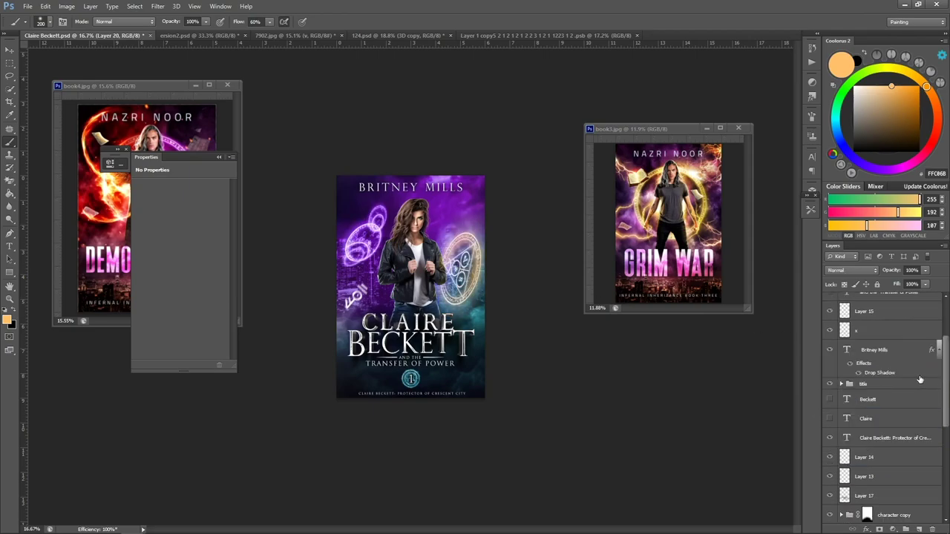
- Move Layer 20 below Layer 1 copy and give the ruine layer a brown Outer Glow
drag(878, 357, 829, 398)
text(e)
key(Return)
double_click(913, 395)
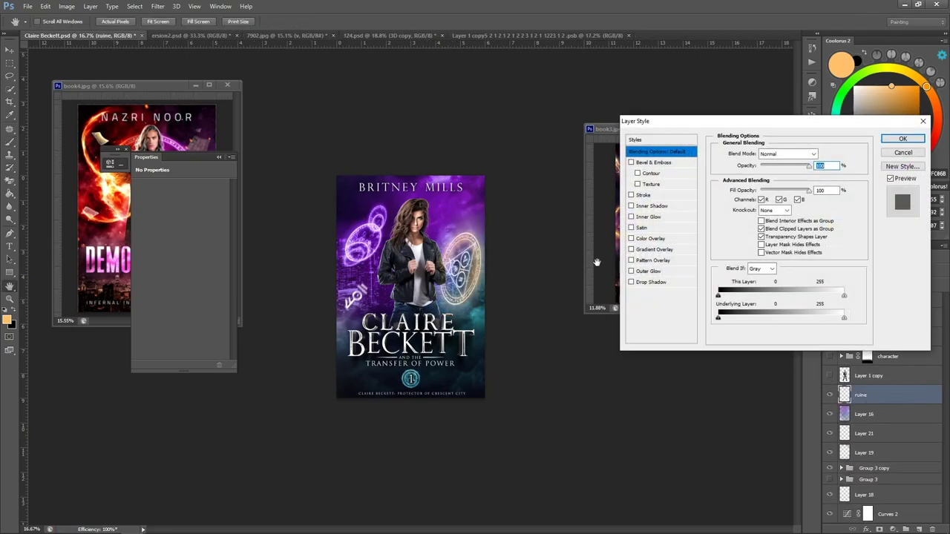
click(631, 271)
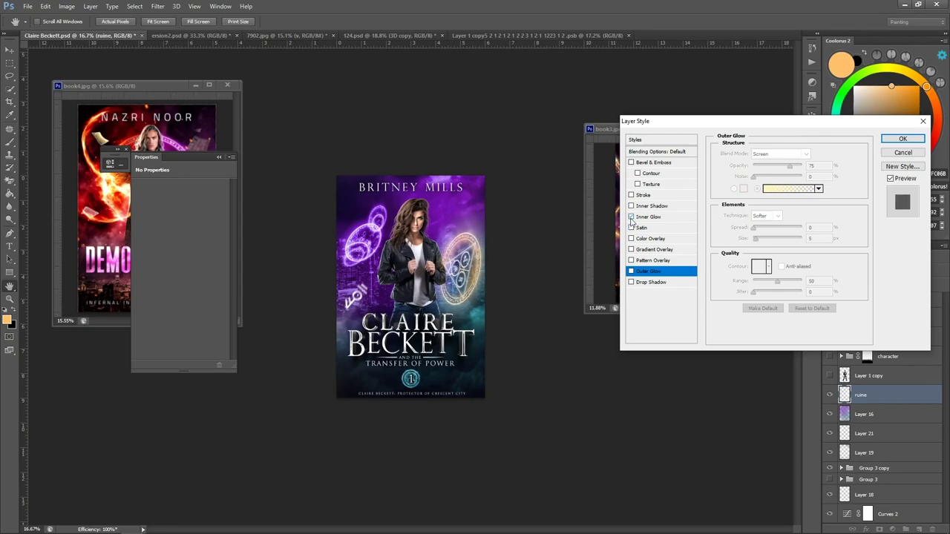
click(631, 272)
click(744, 189)
click(144, 186)
click(271, 112)
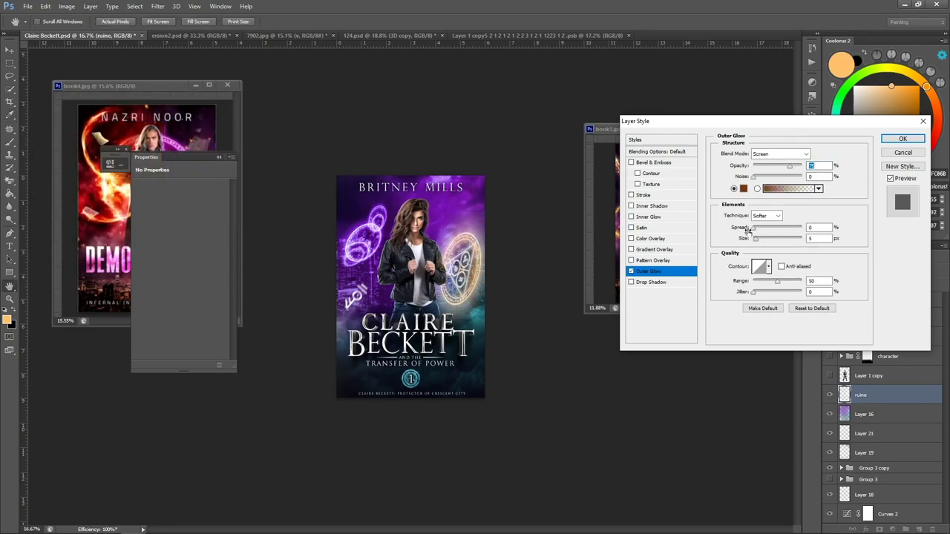
click(915, 142)
- Clip a Curves adjustment to ruine and put ruine into a new group
key(e)
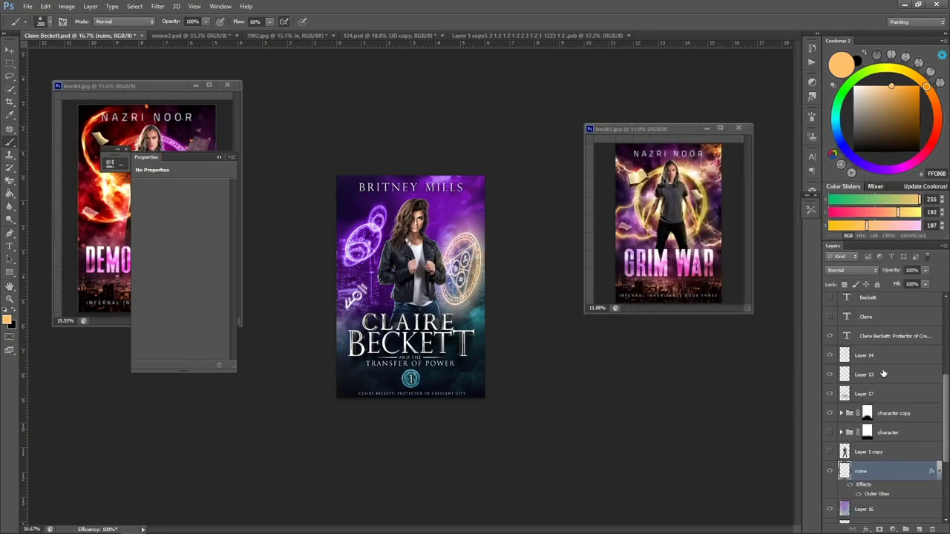
ctrl+click(440, 236)
scroll(876, 371, down, 2)
click(861, 394)
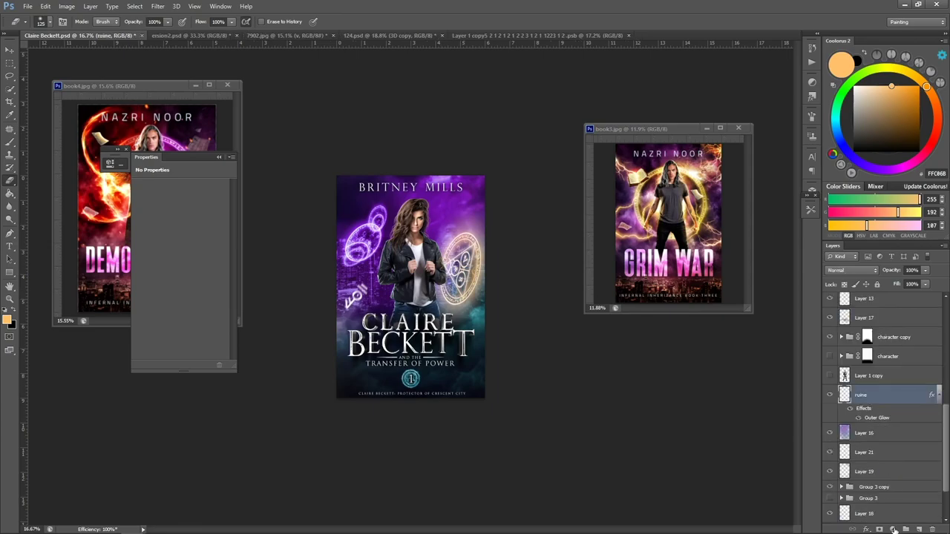
right_click(894, 395)
click(883, 141)
right_click(861, 414)
click(846, 69)
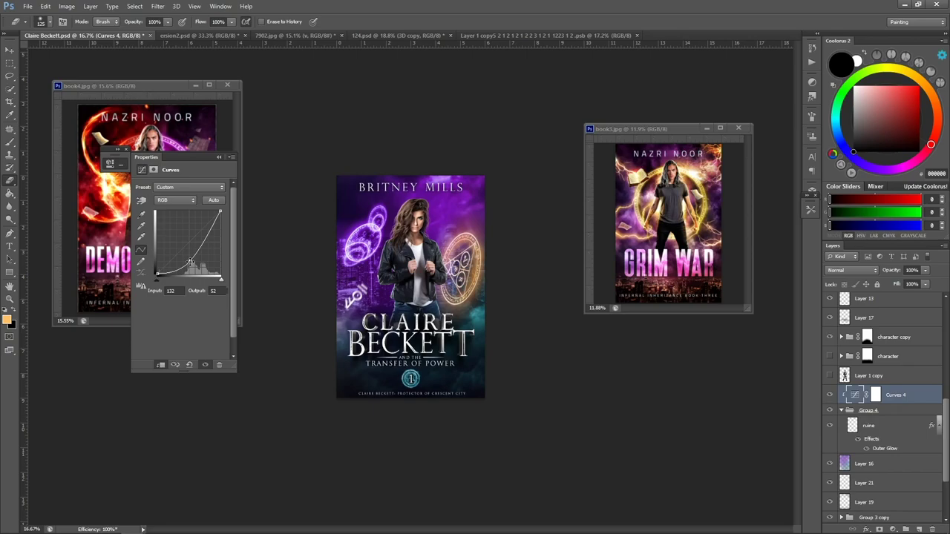
- Set the paint colour back to orange and create new empty Layer 22
alt+click(437, 236)
scroll(438, 236, up, 4)
scroll(486, 213, down, 3)
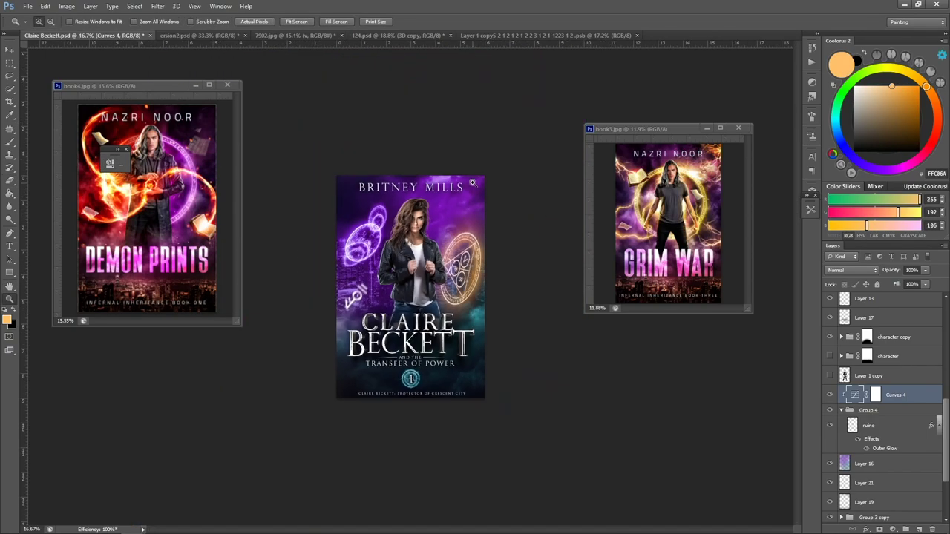
key(ctrl+alt+shift+n)
- Set the new layer to Overlay and paint with a white brush
click(851, 270)
click(846, 452)
key(d)
key(x)
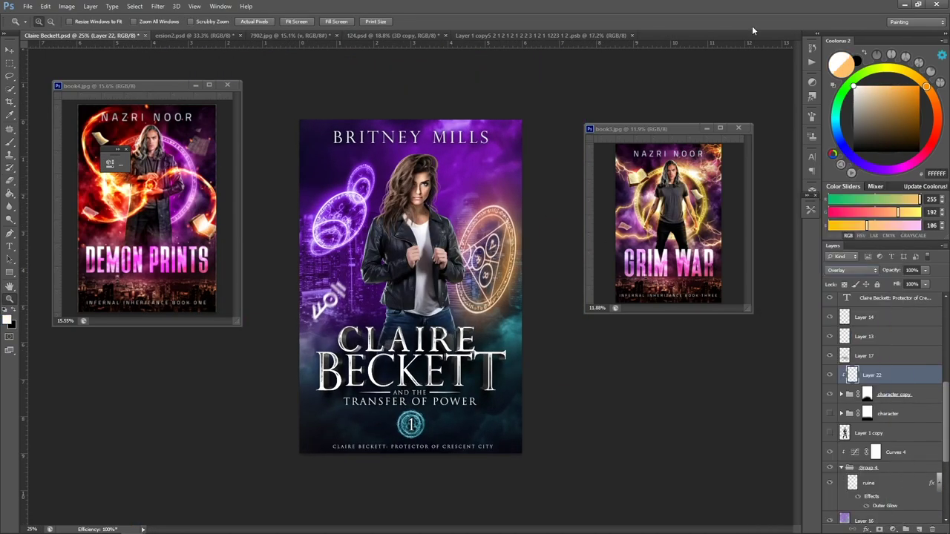
key(b)
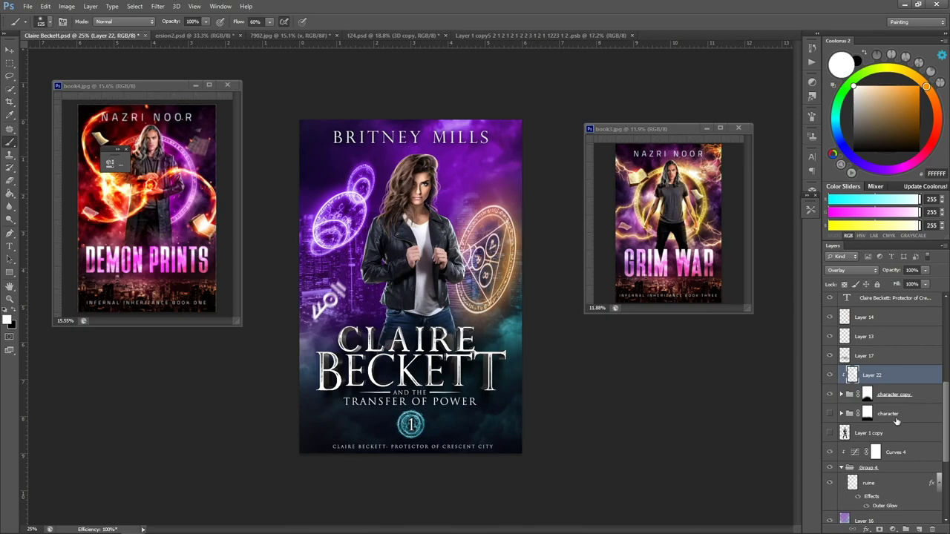
- Add clipped Layer 23 in Color Dodge with a deep purple paint colour
right_click(897, 421)
key(Escape)
key(ctrl+alt+shift+n)
key(shift+alt+d)
alt+click(467, 238)
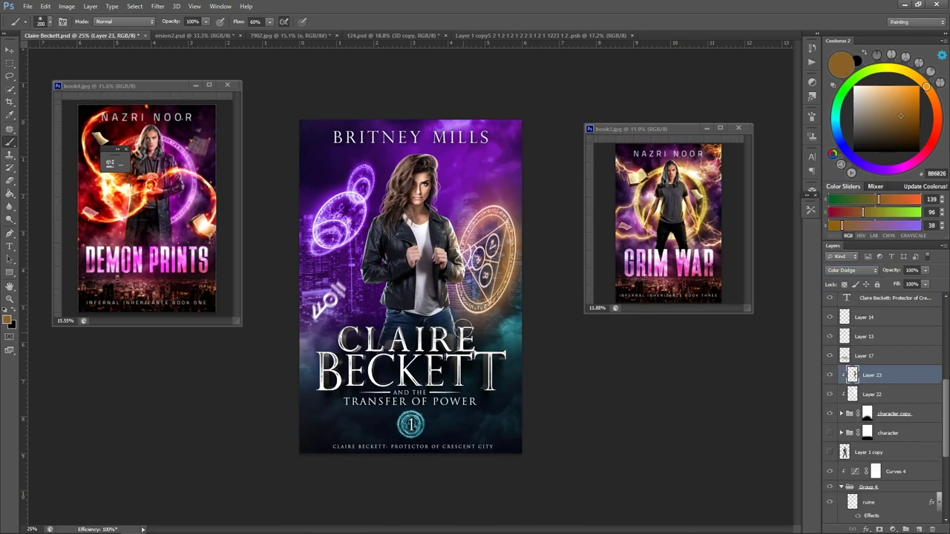
alt+click(382, 184)
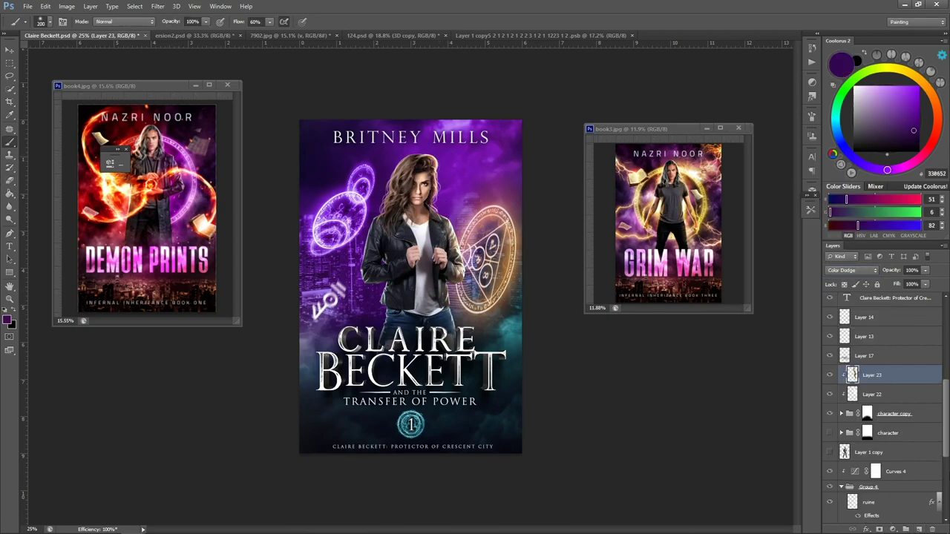
- Add another new layer in Overlay mode with white as the paint colour
key(ctrl+alt+shift+n)
click(862, 271)
click(833, 338)
key(d)
key(x)
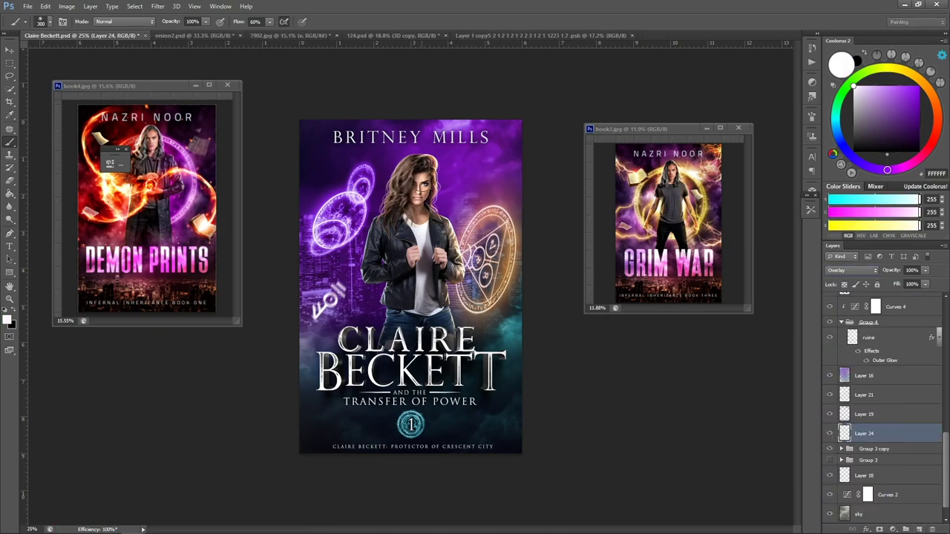
- Select Layer 23 and pick a purple paint colour
ctrl+click(502, 315)
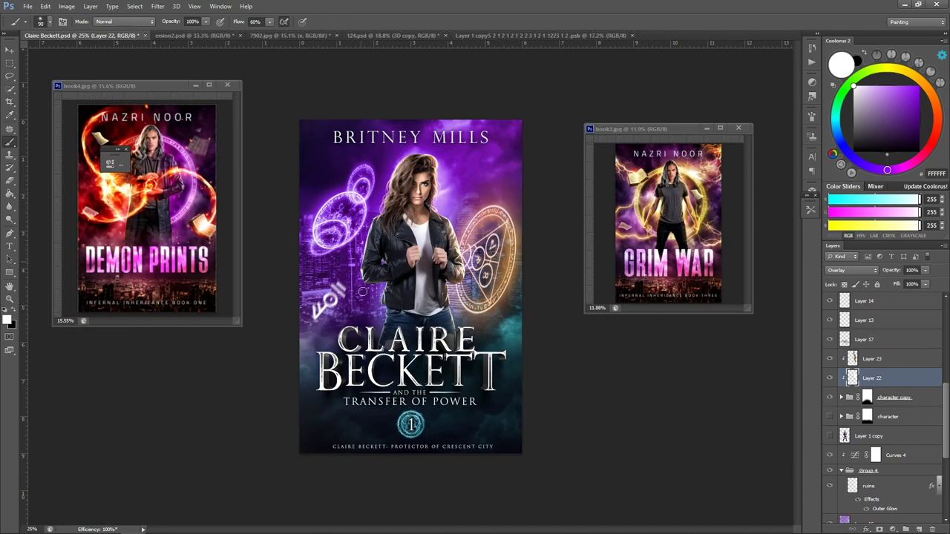
click(872, 359)
alt+click(417, 152)
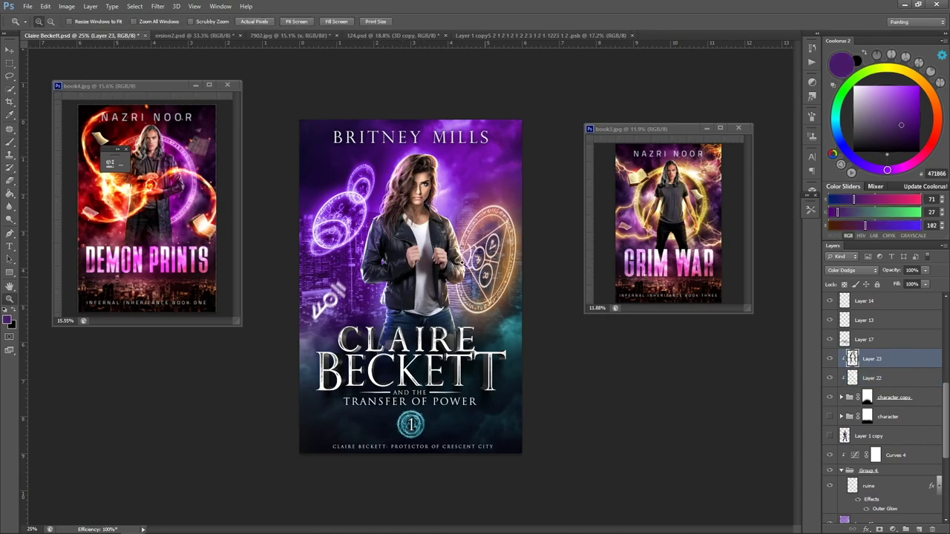
drag(467, 237, 500, 230)
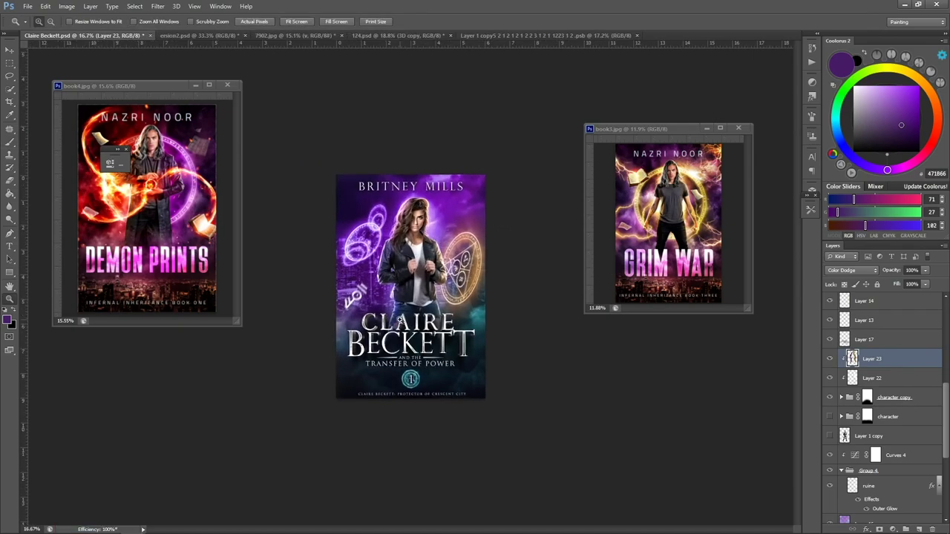
key(ctrl+plus)
- Add Layer 25 above Layer 14 in Color Dodge with a dark green paint colour
click(861, 377)
click(859, 97)
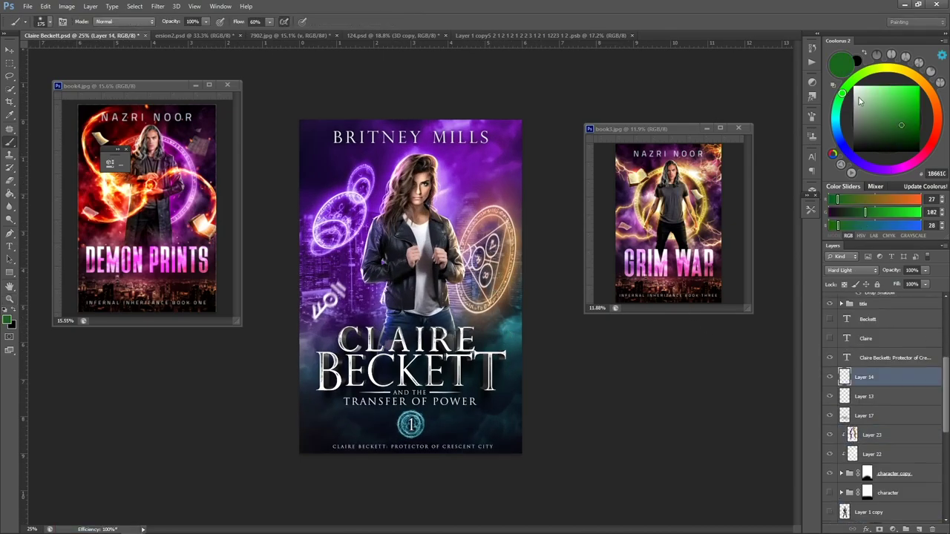
key(b)
click(852, 270)
click(919, 529)
click(852, 271)
click(839, 367)
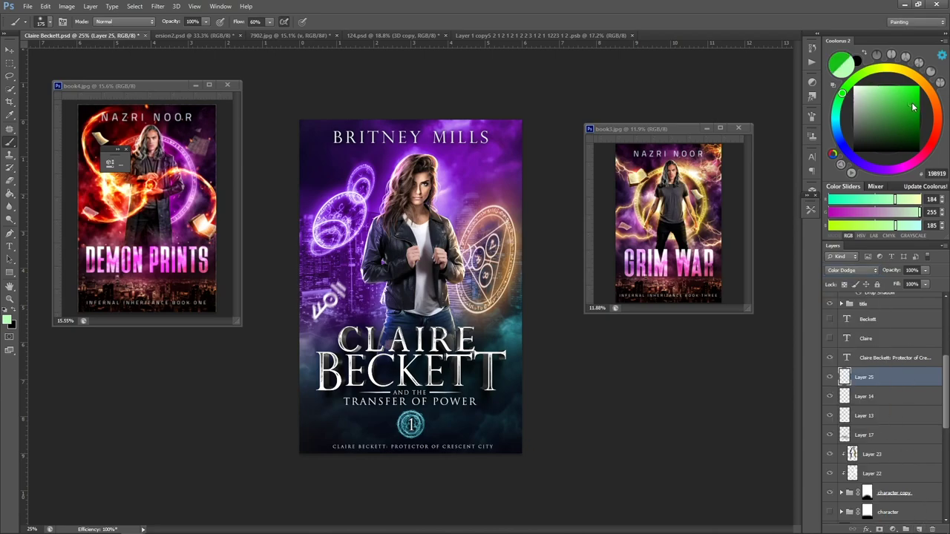
alt+click(331, 300)
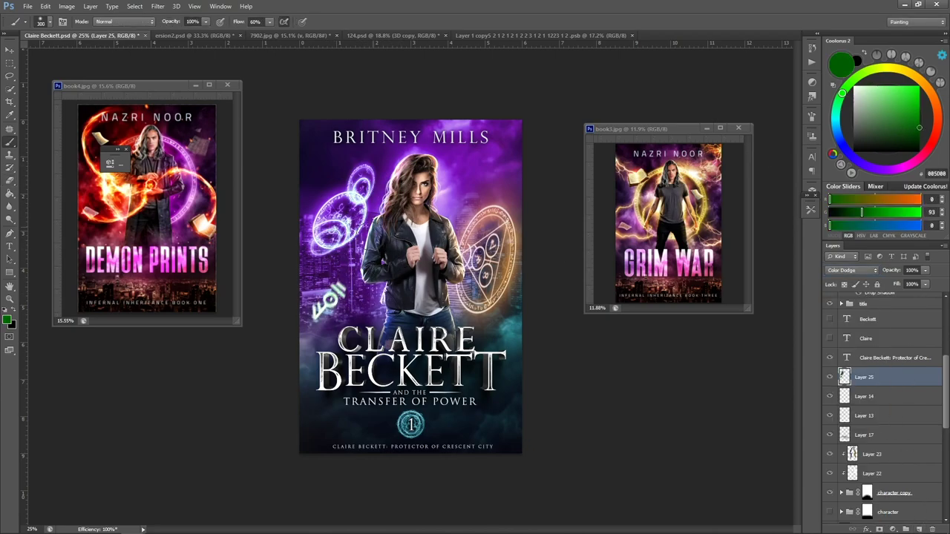
- Zoom out to the whole cover and save the document
key(ctrl+minus)
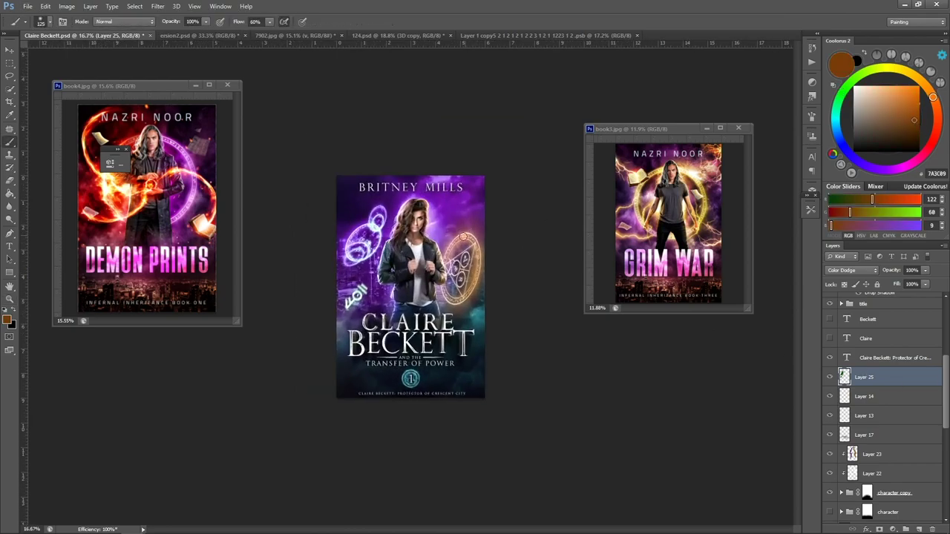
key(z)
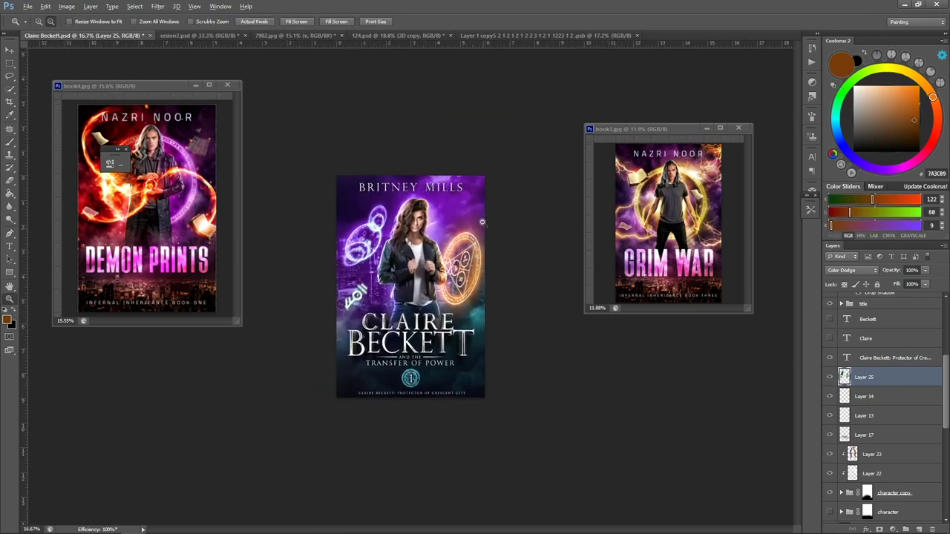
key(ctrl+s)
scroll(868, 507, down, 5)
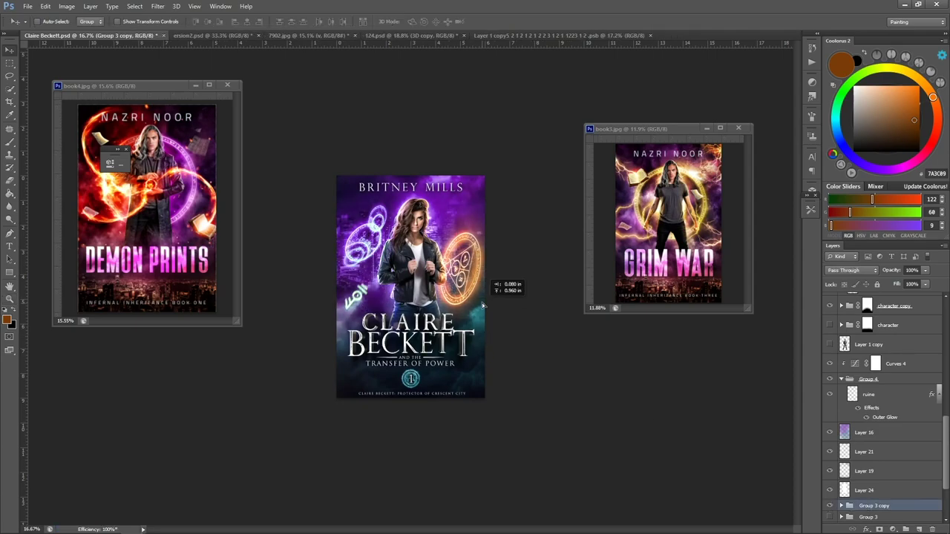
- Apply a Perspective free transform to the city skyline layer
click(841, 505)
click(870, 446)
key(b)
key(d)
key(ctrl+t)
right_click(433, 272)
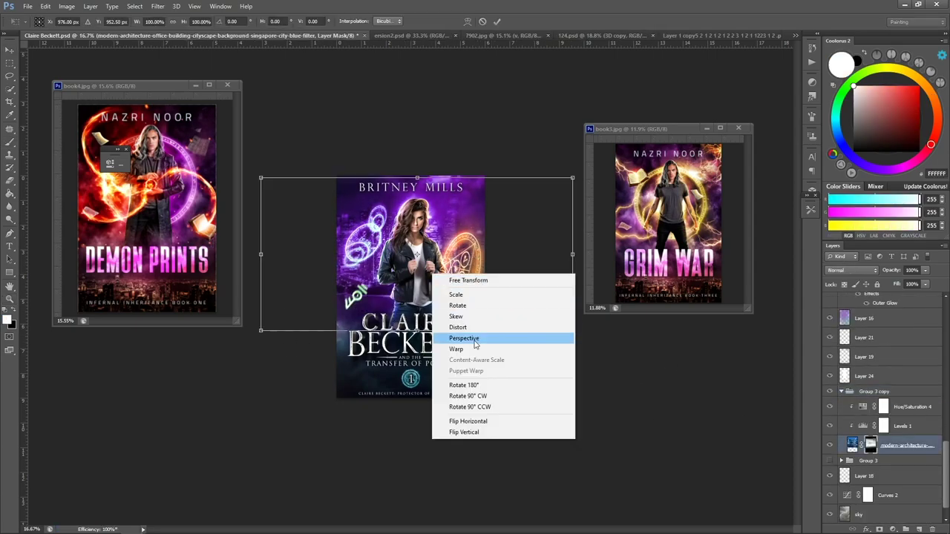
click(475, 335)
click(483, 22)
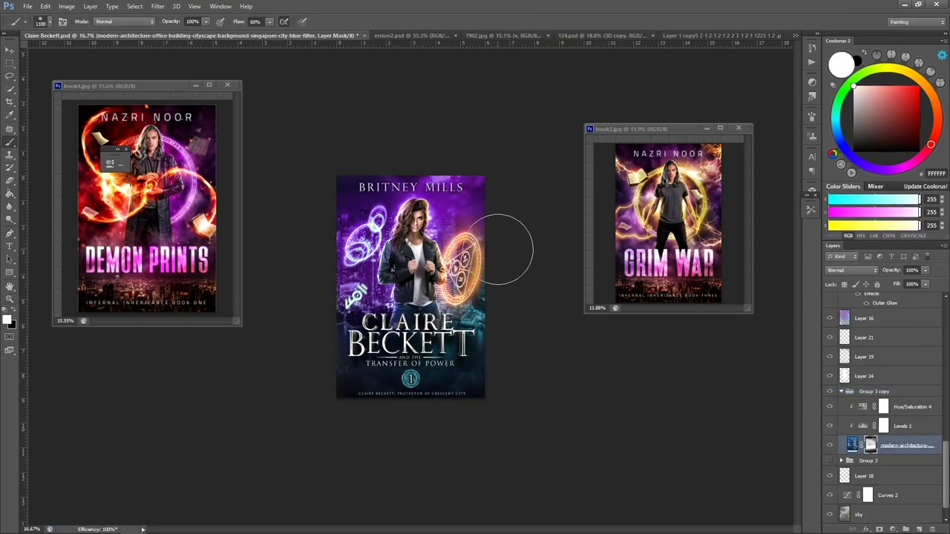
- Shift the city skyline down toward the bottom of the cover
key(x)
key(bracketright)
key(bracketright)
key(bracketright)
key(x)
key(v)
drag(460, 334, 464, 388)
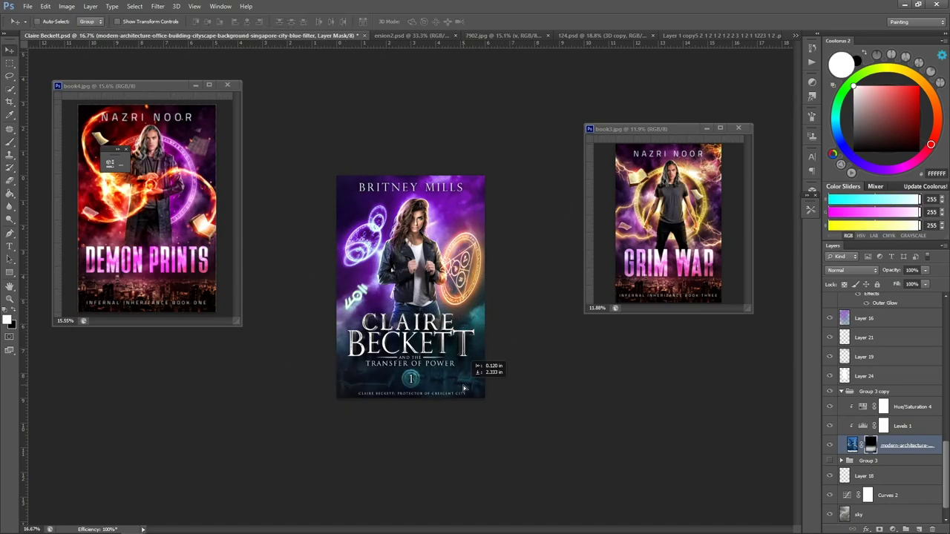
key(b)
key(x)
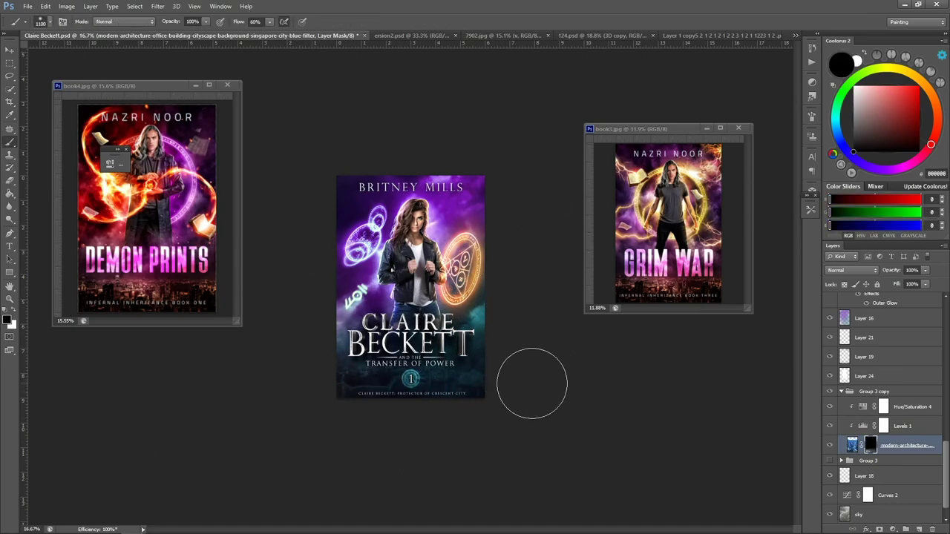
- Duplicate the city layer with its adjustments and fill the copy's mask black
shift+click(912, 406)
key(ctrl+j)
key(v)
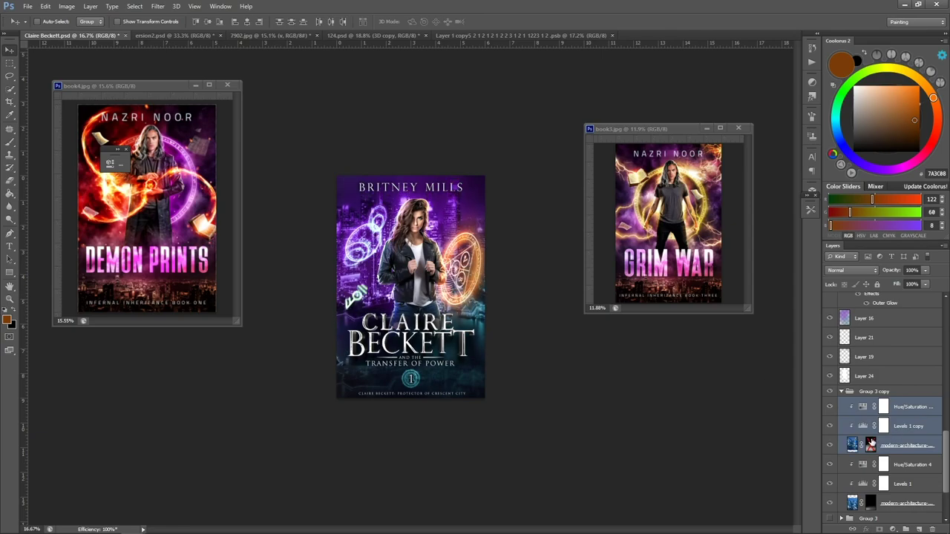
click(871, 444)
click(515, 205)
- Paint white on the copy's mask to reveal buildings in the upper right
key(b)
key(d)
key(x)
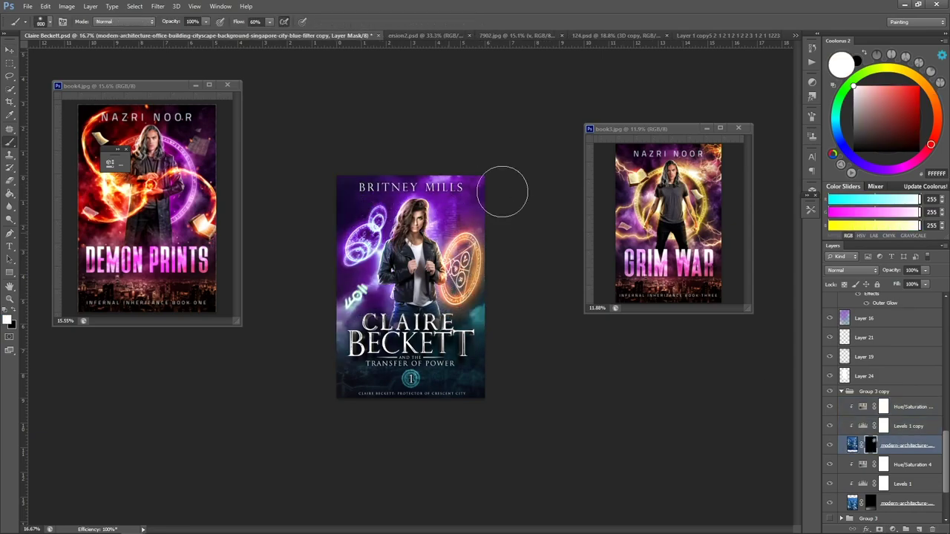
drag(503, 192, 483, 214)
key(x)
key(x)
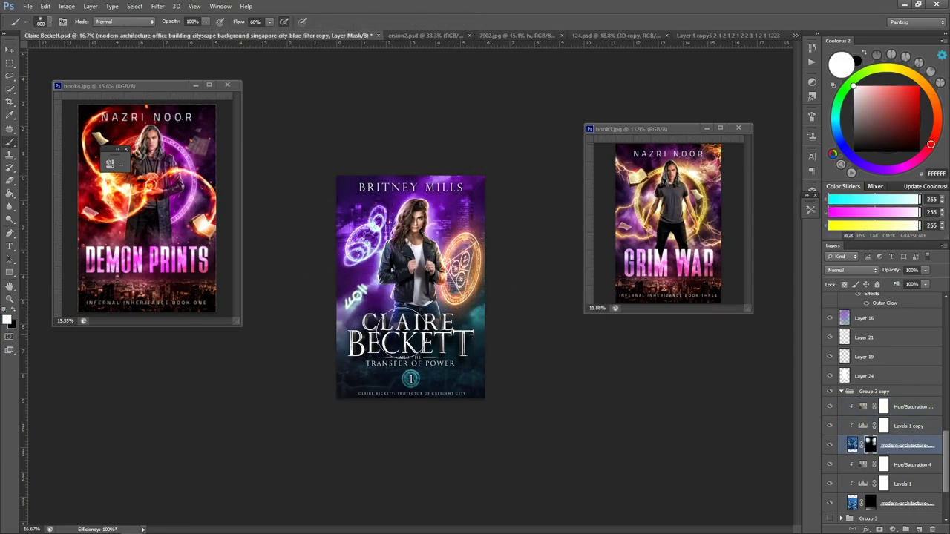
key(x)
key(z)
- Show the duplicated city texture layer and check the whole cover
key(ctrl+minus)
click(391, 220)
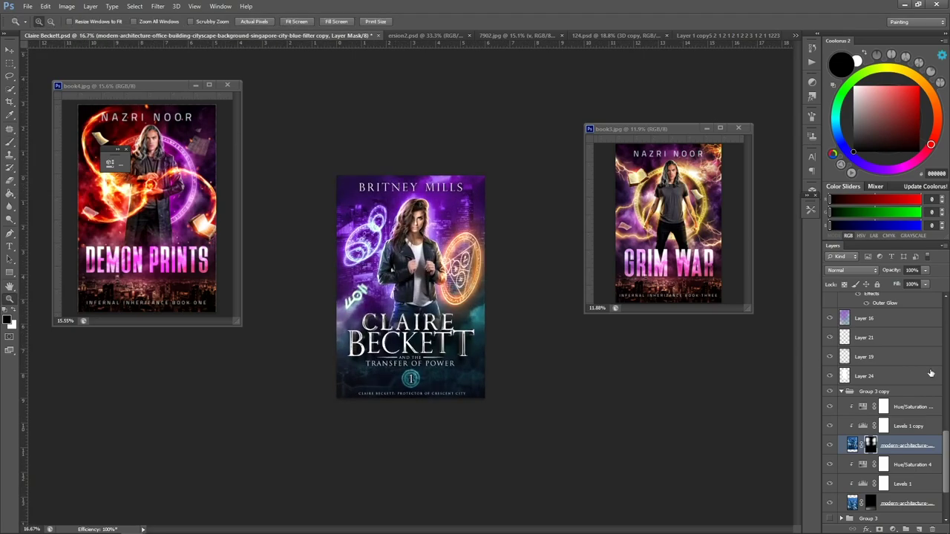
scroll(825, 412, down, 2)
click(830, 408)
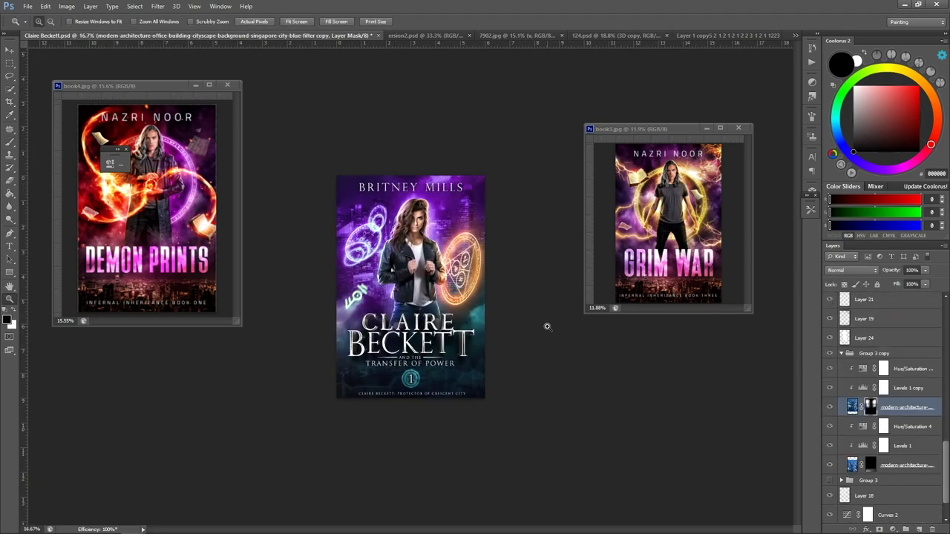
key(ctrl+minus)
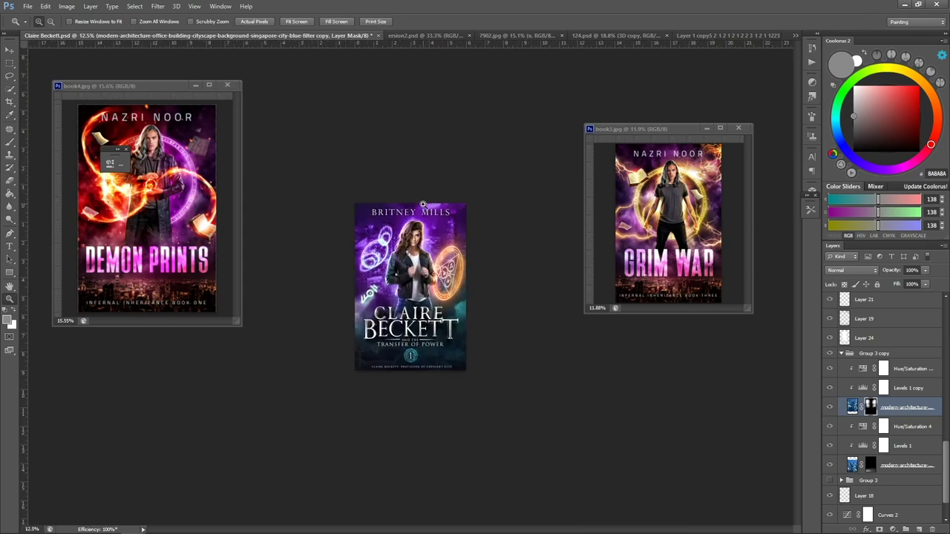
click(422, 204)
scroll(876, 379, up, 3)
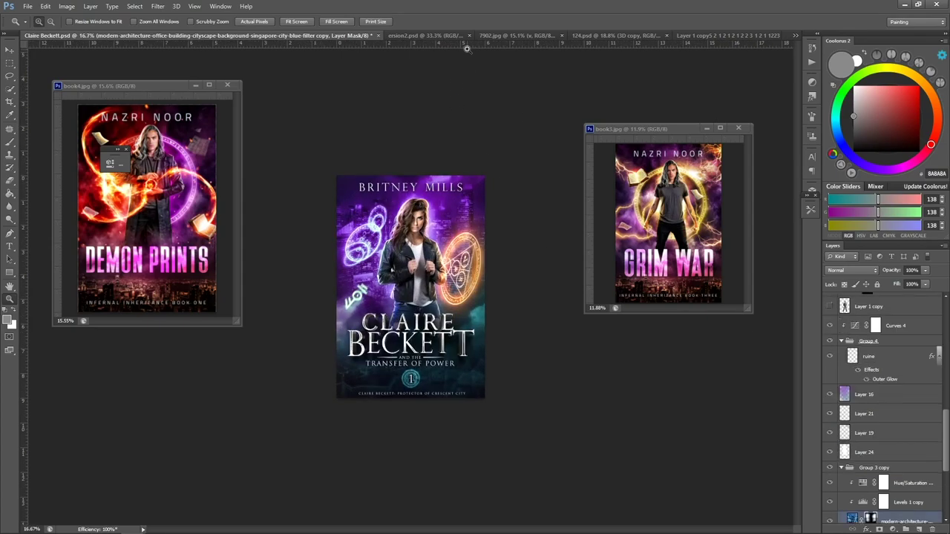
scroll(875, 386, down, 3)
- Add Layer 26 in Color Dodge mode and pick a warm brown paint colour
click(872, 417)
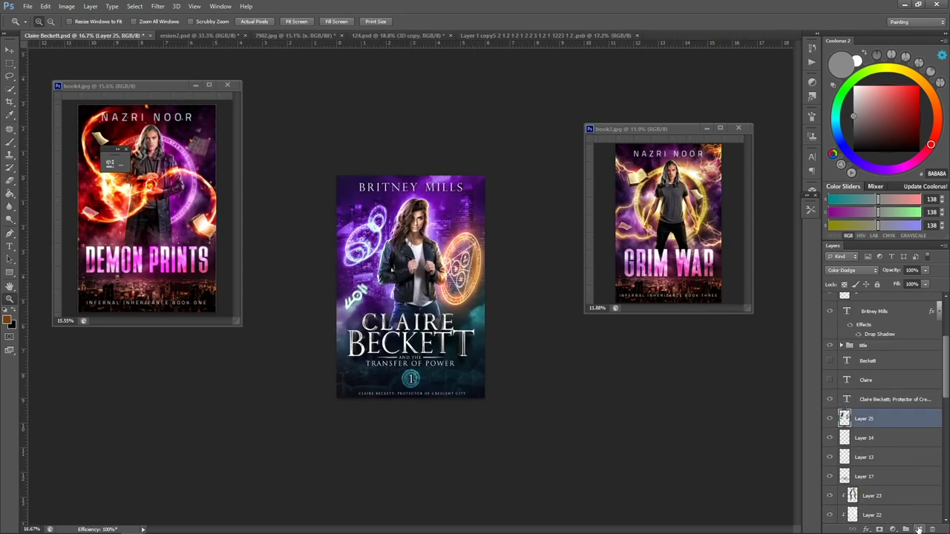
click(852, 271)
click(862, 368)
key(b)
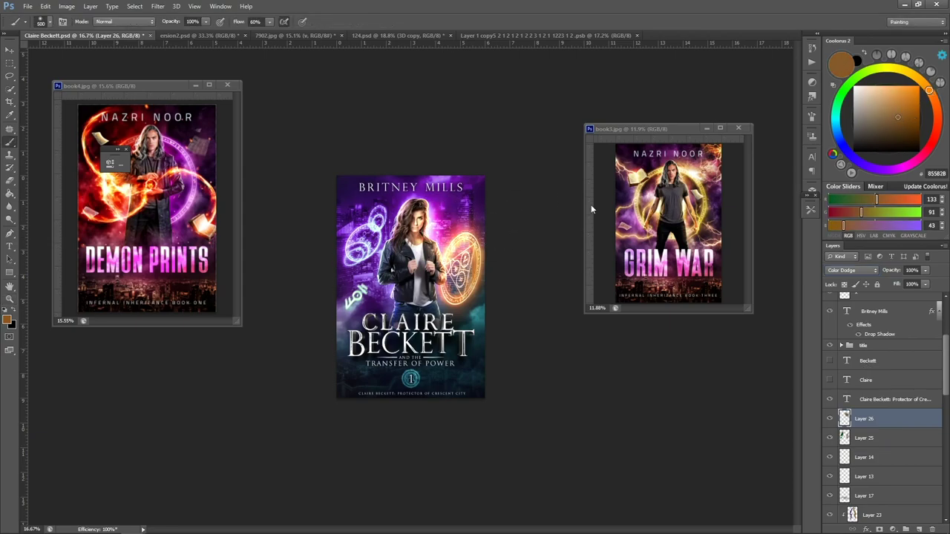
alt+click(456, 239)
- Add another layer in Color mode and set the paint colour to light purple BE67FF
ctrl+click(918, 529)
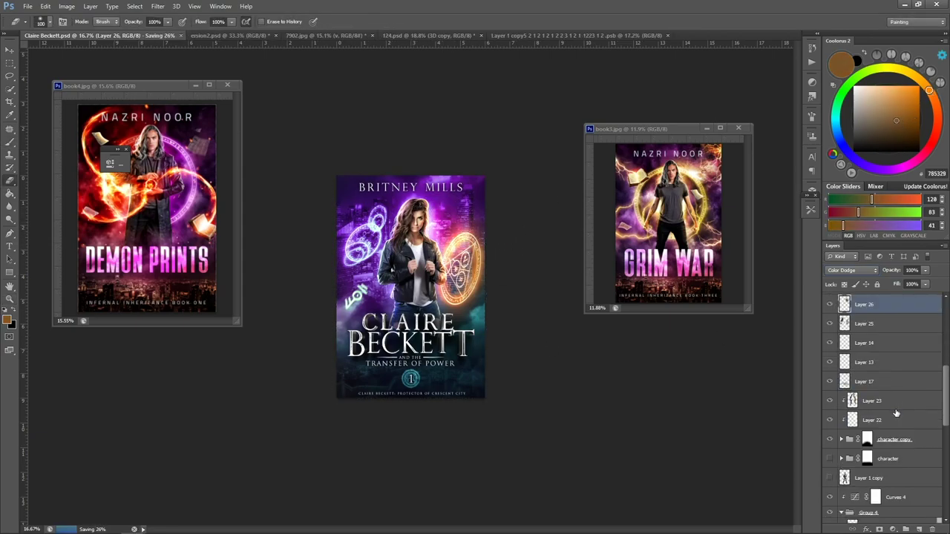
click(852, 270)
click(846, 489)
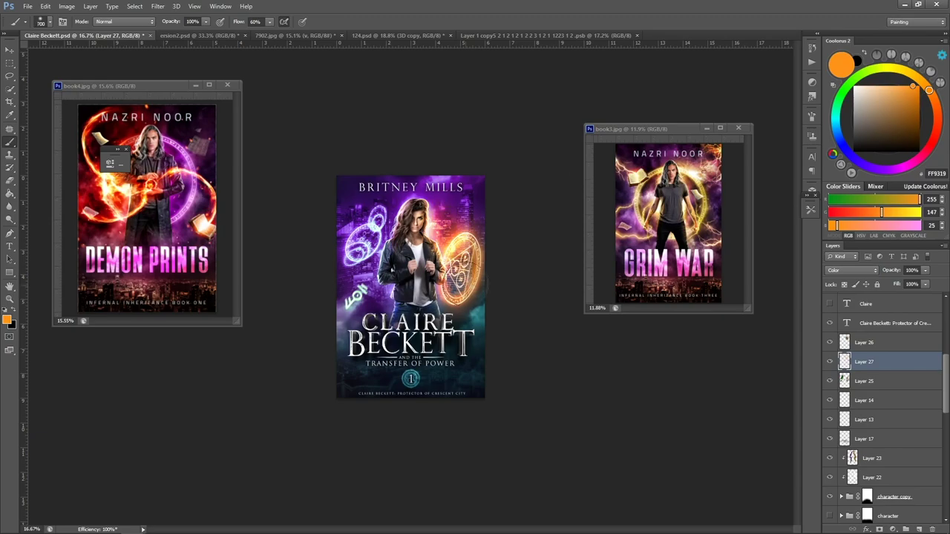
click(886, 170)
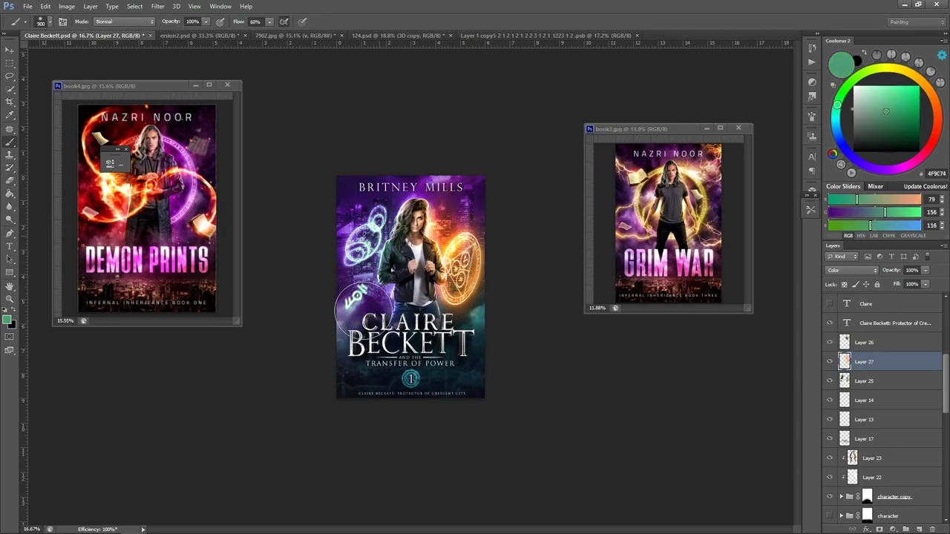
click(911, 104)
click(892, 86)
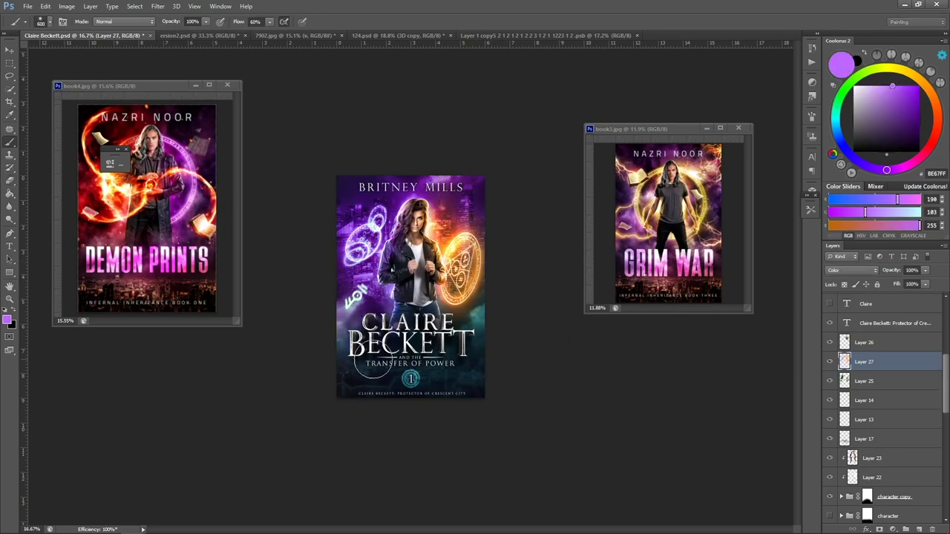
- Delete the duplicate 'ruine copy' layer
key(z)
alt+click(426, 191)
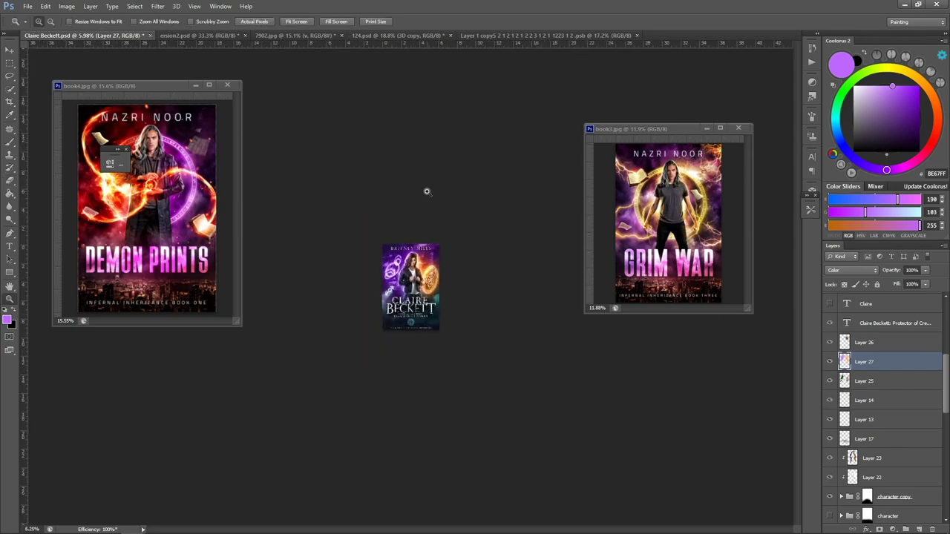
click(426, 191)
click(869, 342)
scroll(870, 342, down, 5)
click(874, 470)
right_click(10, 200)
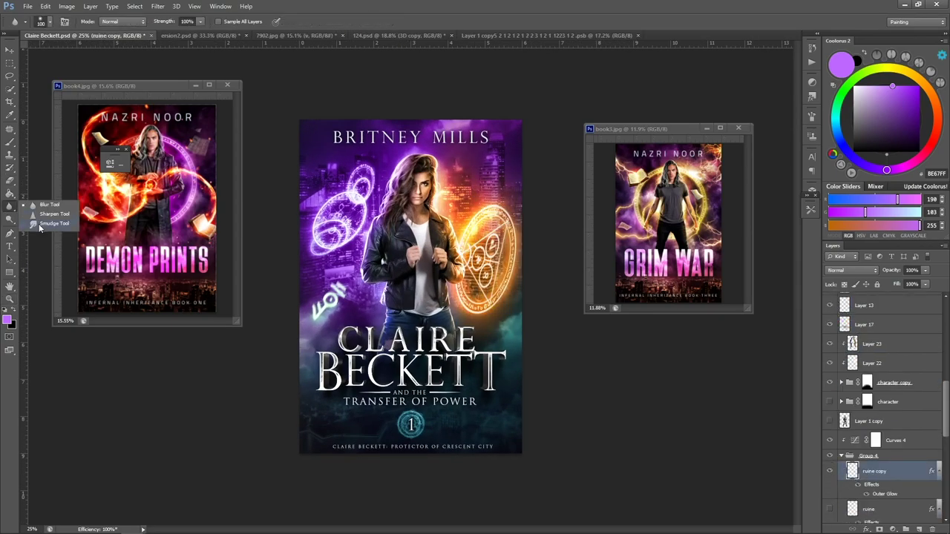
click(45, 205)
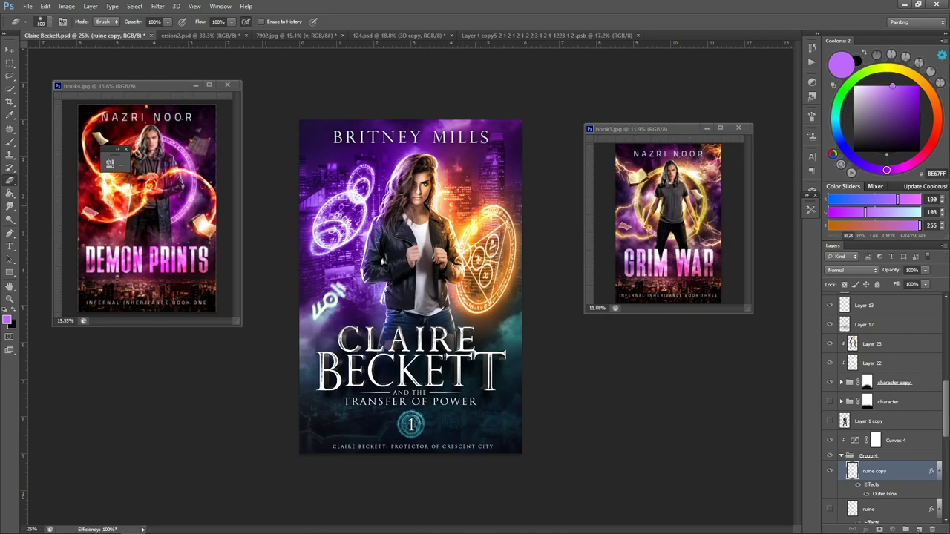
key(Delete)
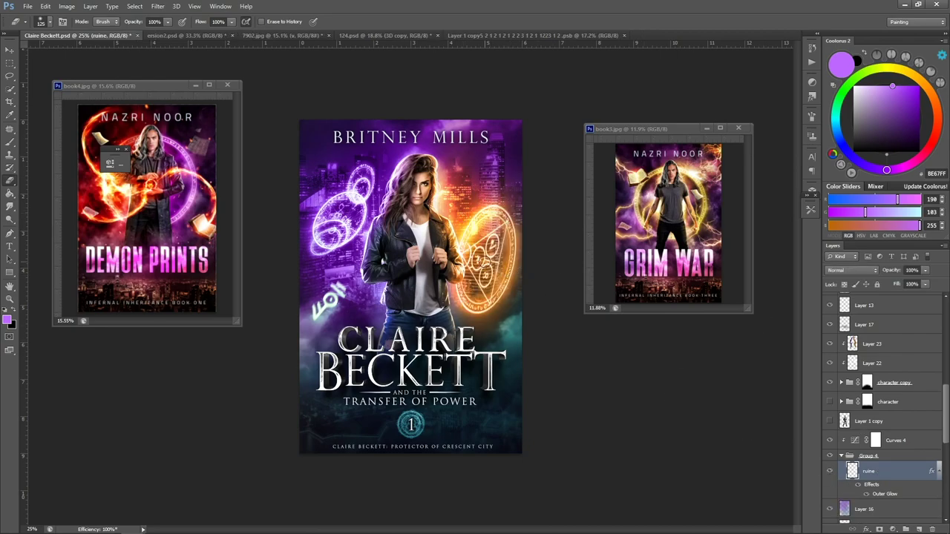
- Select a layer mask and set the brush to paint white
scroll(883, 416, down, 3)
scroll(883, 416, down, 2)
click(869, 465)
key(b)
key(d)
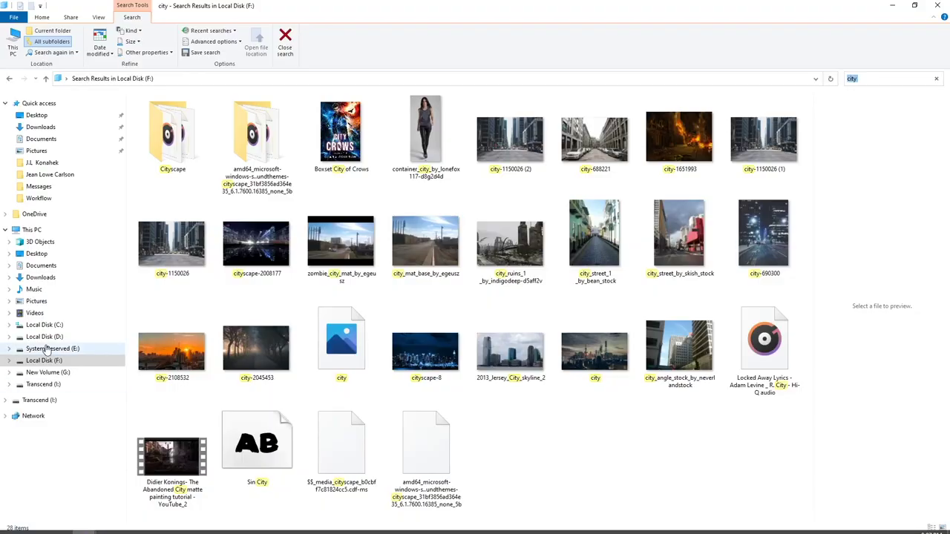
- Drag smoke-752039 from the 'smoke' search on New Volume (G:) into the cover
click(70, 373)
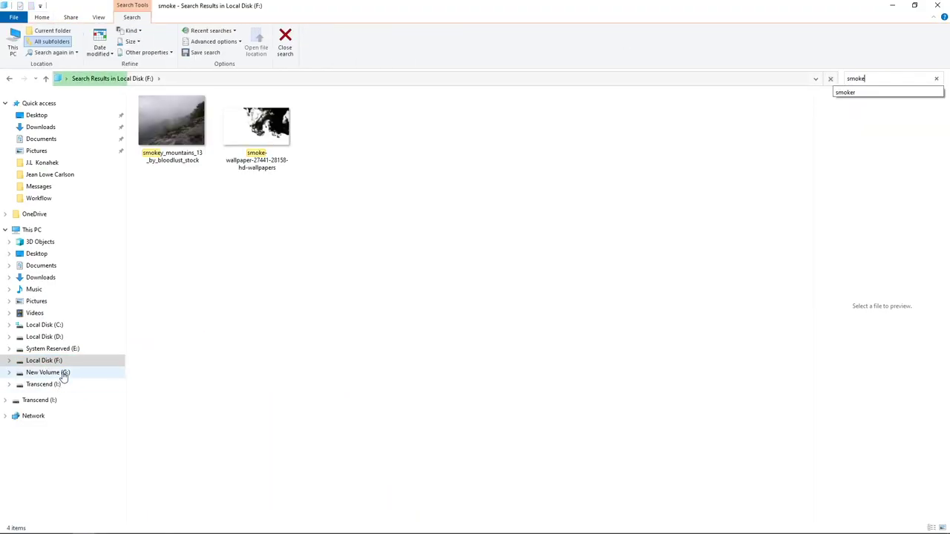
mouse_move(193, 174)
mouse_down()
mouse_move(134, 527)
mouse_move(391, 353)
mouse_up()
- Commit the smoke placement and move its layers below Layer 18
key(Return)
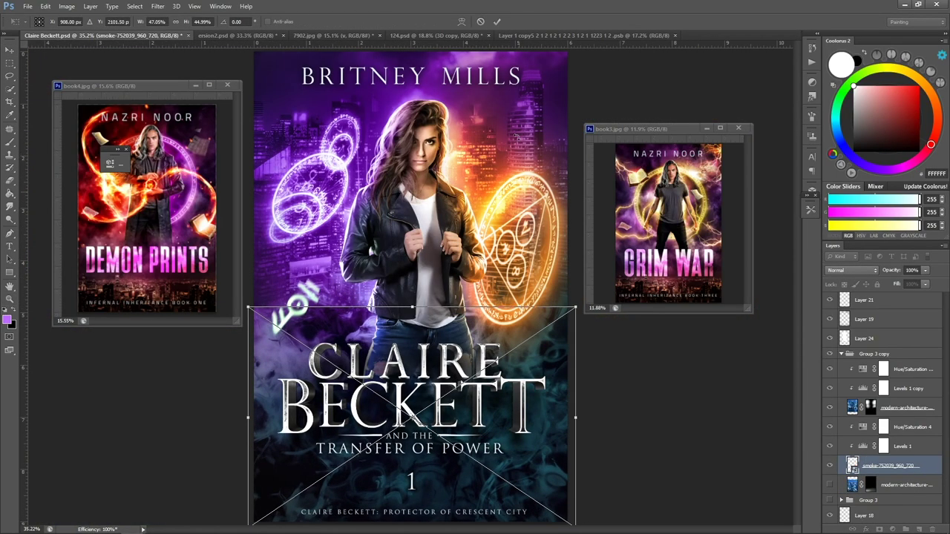
scroll(560, 434, down, 2)
drag(886, 465, 840, 443)
click(879, 456)
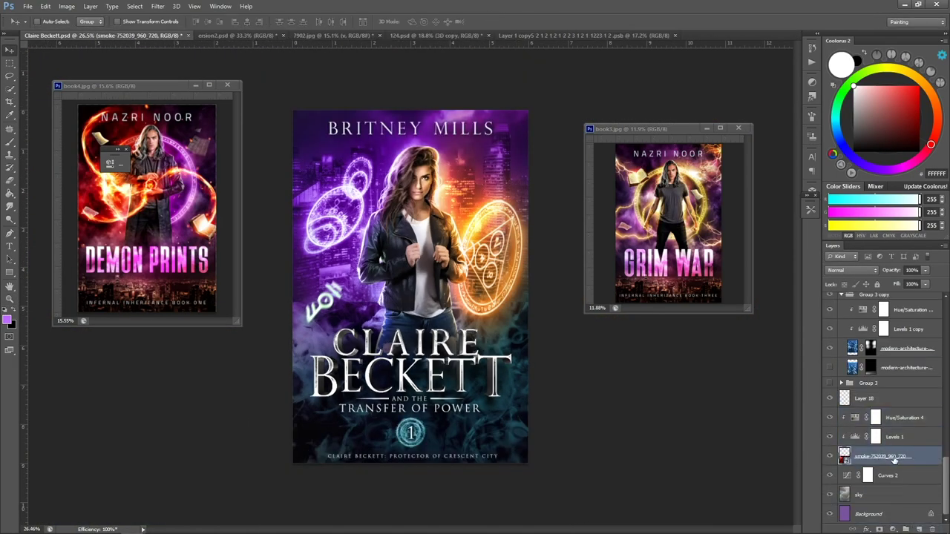
- Smooth the smoke with Topaz Clean and ready a white brush for masking
click(157, 6)
click(312, 213)
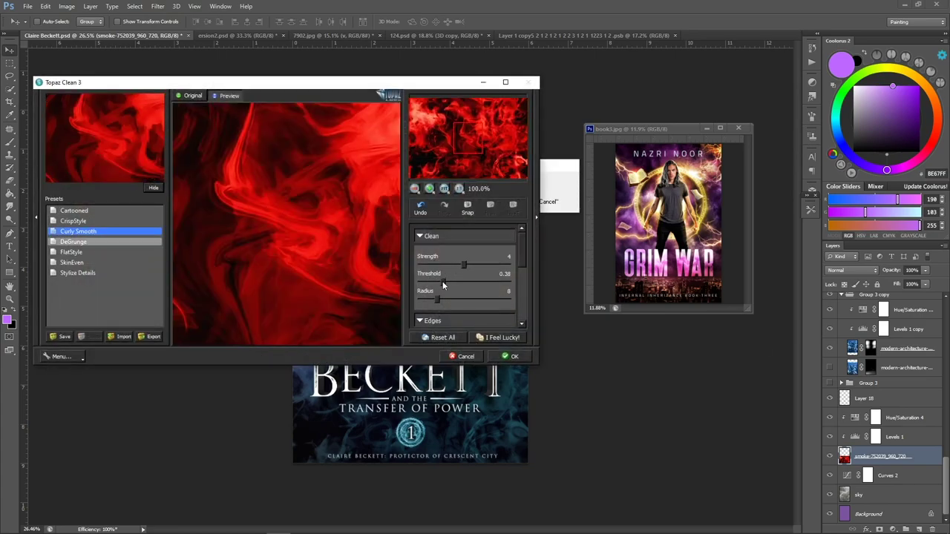
alt+click(893, 529)
key(b)
key(d)
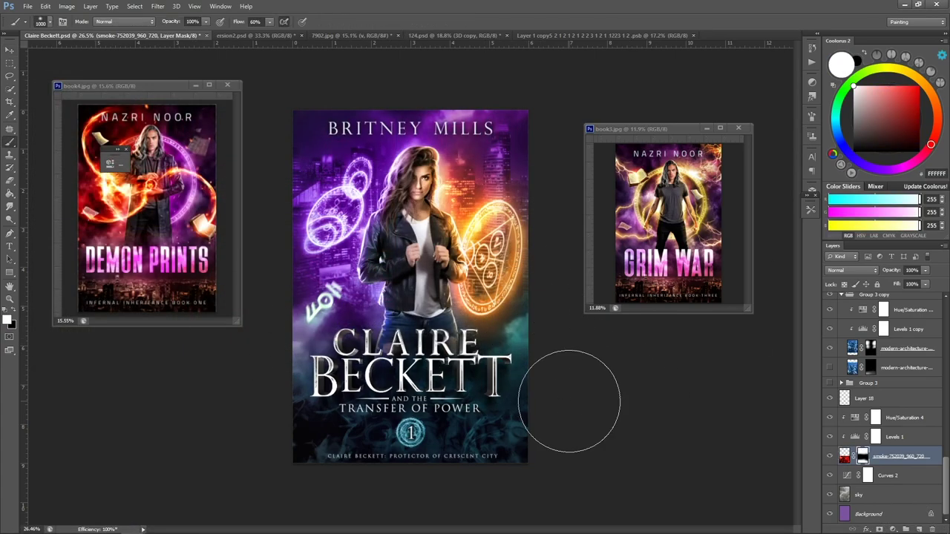
key(z)
alt+click(446, 208)
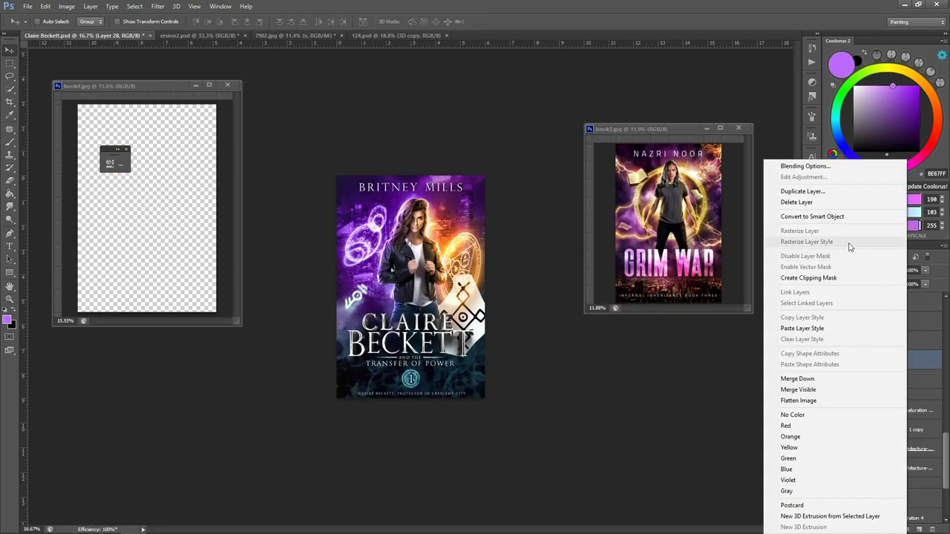
- Magic-erase the extra white shapes and shrink the rune into the top right
key(shift+e)
click(544, 323)
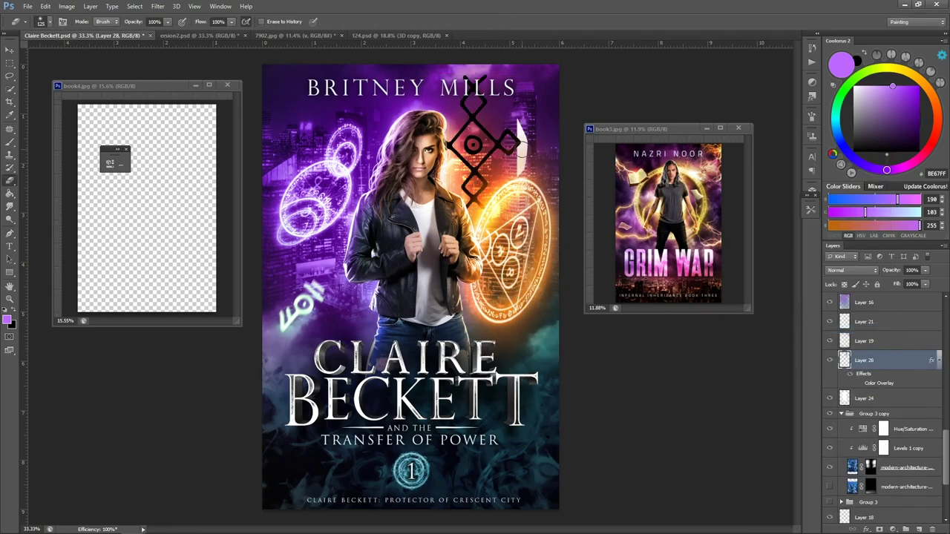
key(ctrl+t)
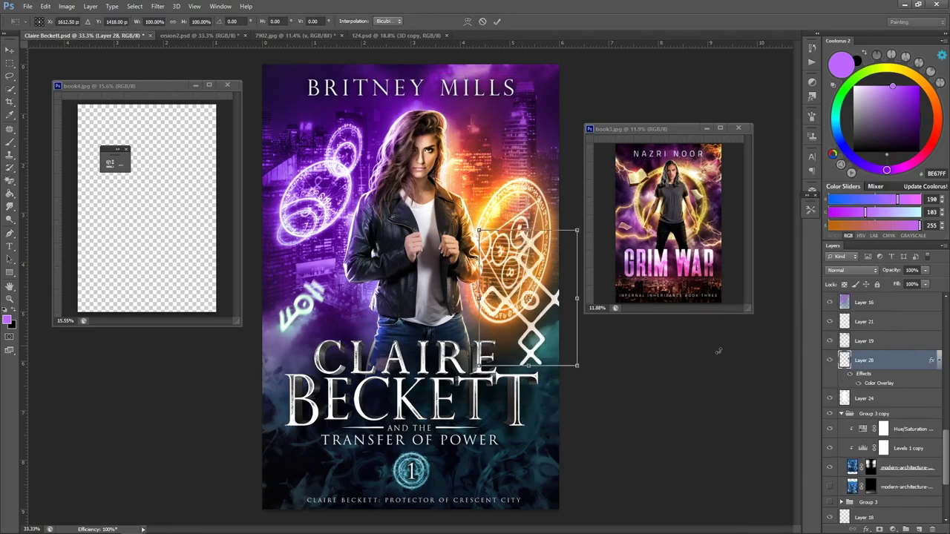
drag(600, 94, 552, 62)
key(Return)
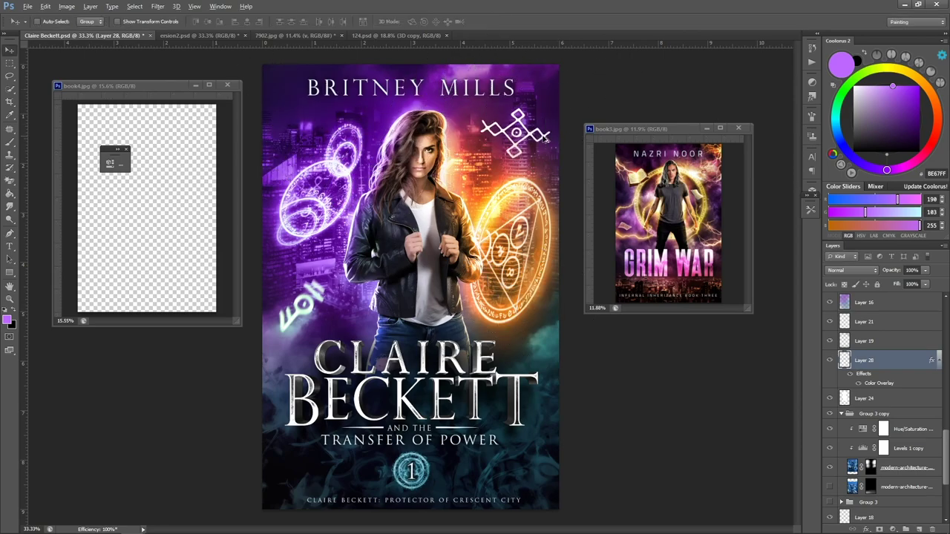
key(ctrl+minus)
key(ctrl+minus)
key(ctrl+minus)
- Move Layer 28 below Layer 24 and give the rune a Motion Blur
drag(878, 402, 878, 406)
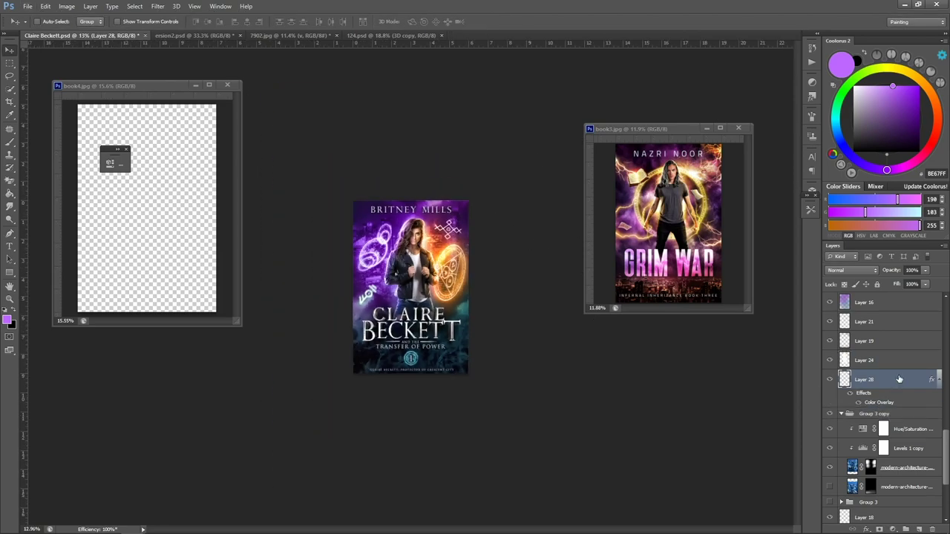
click(157, 6)
click(361, 185)
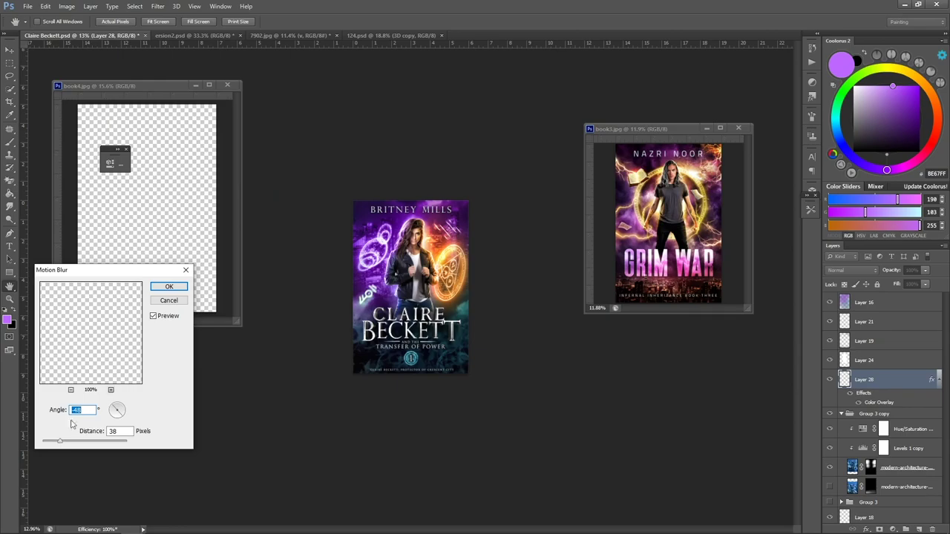
click(169, 286)
key(ctrl+plus)
key(ctrl+plus)
scroll(886, 384, up, 5)
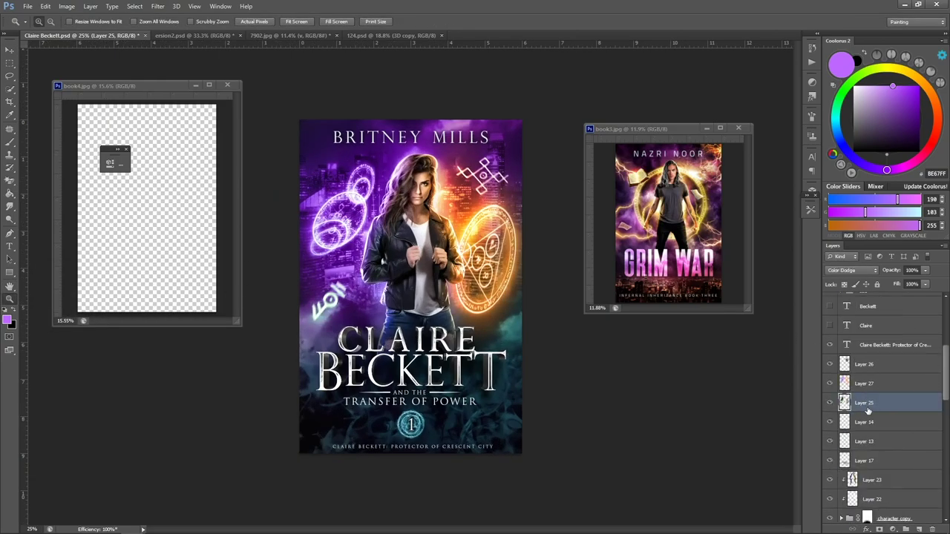
- Merge the Group 5 copy group into a single layer
key(z)
alt+click(493, 169)
alt+click(490, 144)
click(428, 210)
scroll(843, 468, up, 3)
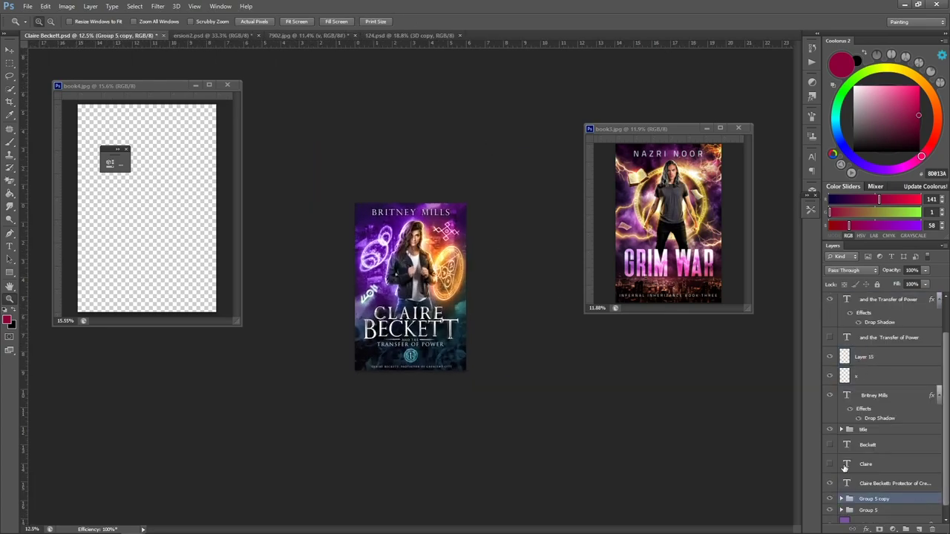
key(ctrl+e)
- Bring up the Actions list and zoom in on the cover
key(alt+F9)
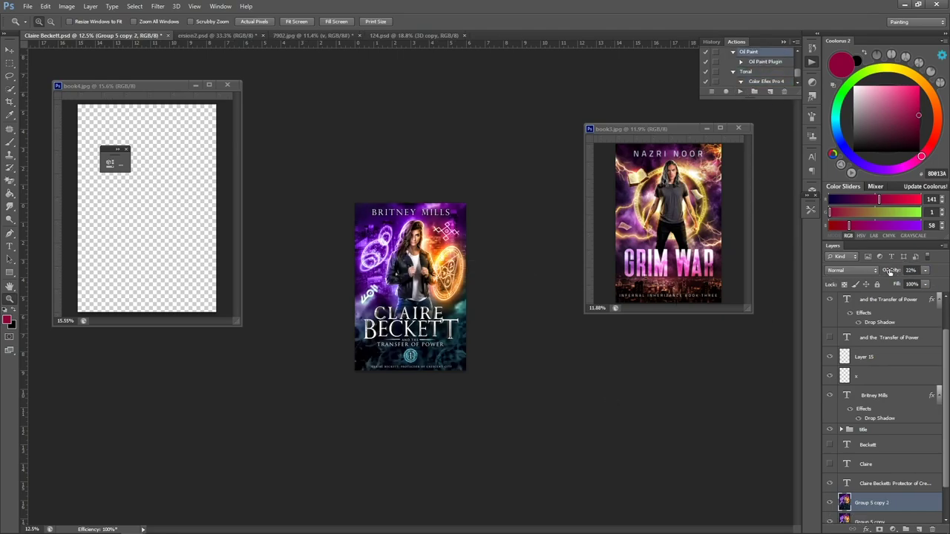
drag(368, 204, 474, 158)
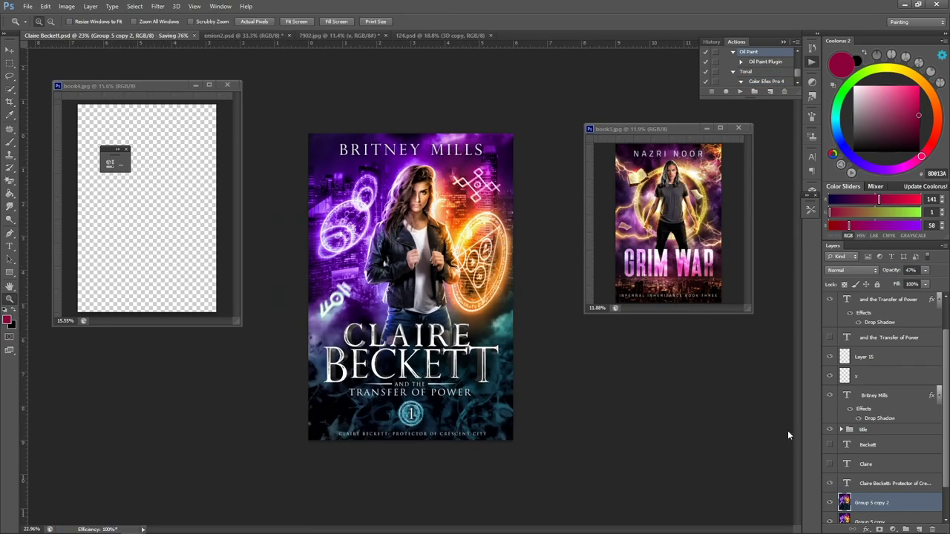
scroll(788, 436, down, 2)
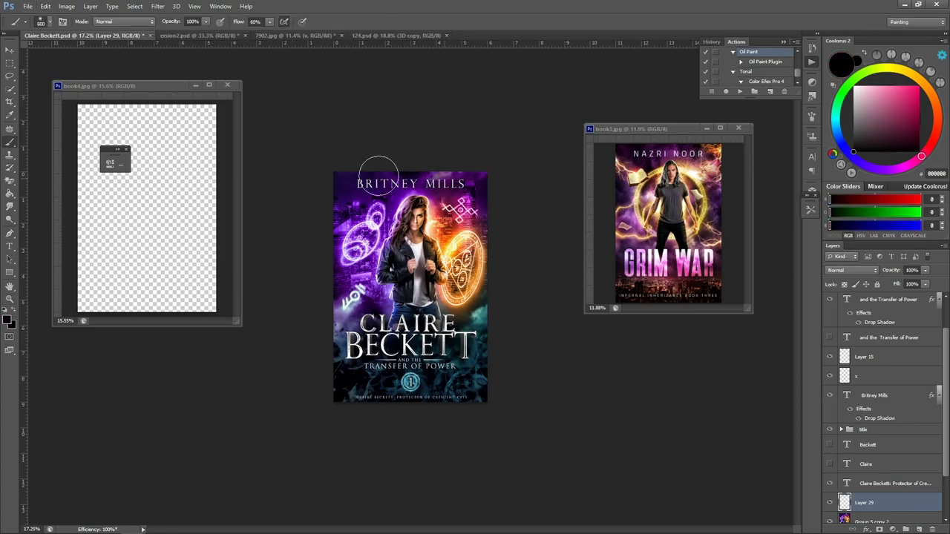
scroll(781, 370, up, 1)
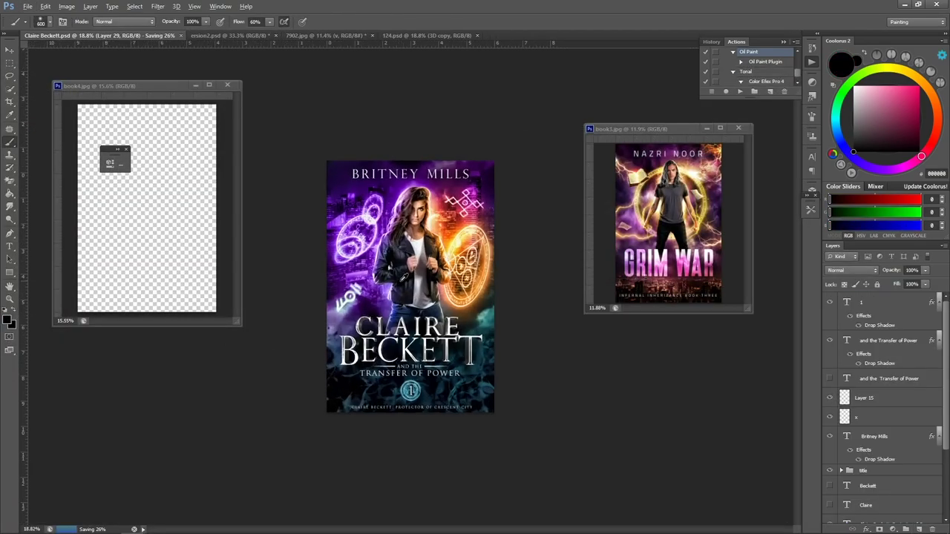